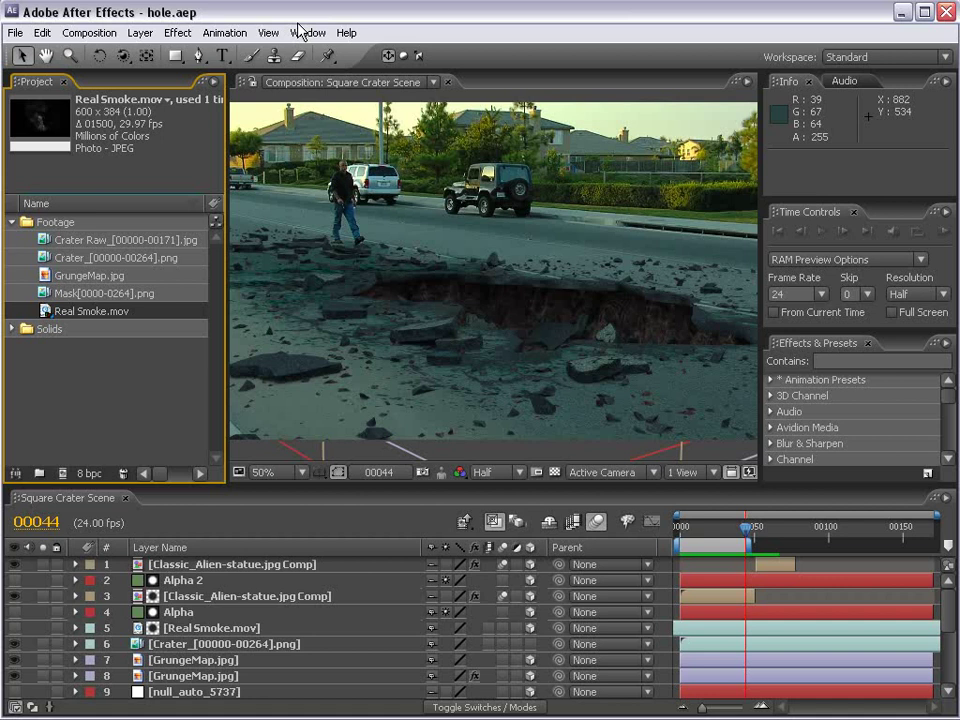
# - Bring up the Wikipedia Pogs article in Firefox and scroll down to the Rules section
pyautogui.hotkey('alt', 'Tab')
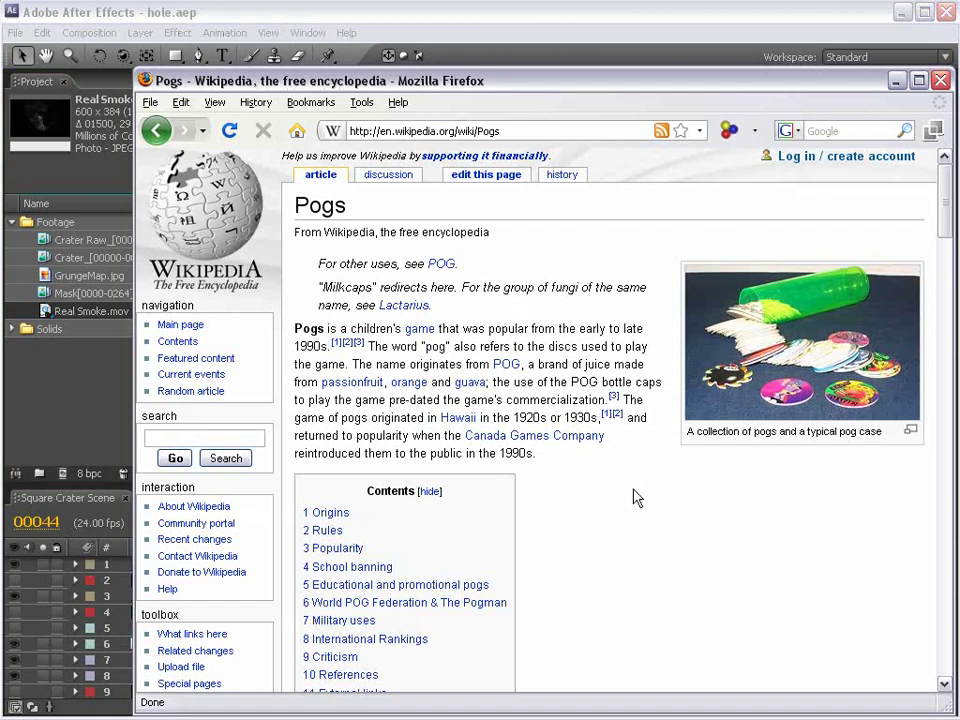
pyautogui.scroll(-2, 725, 300)
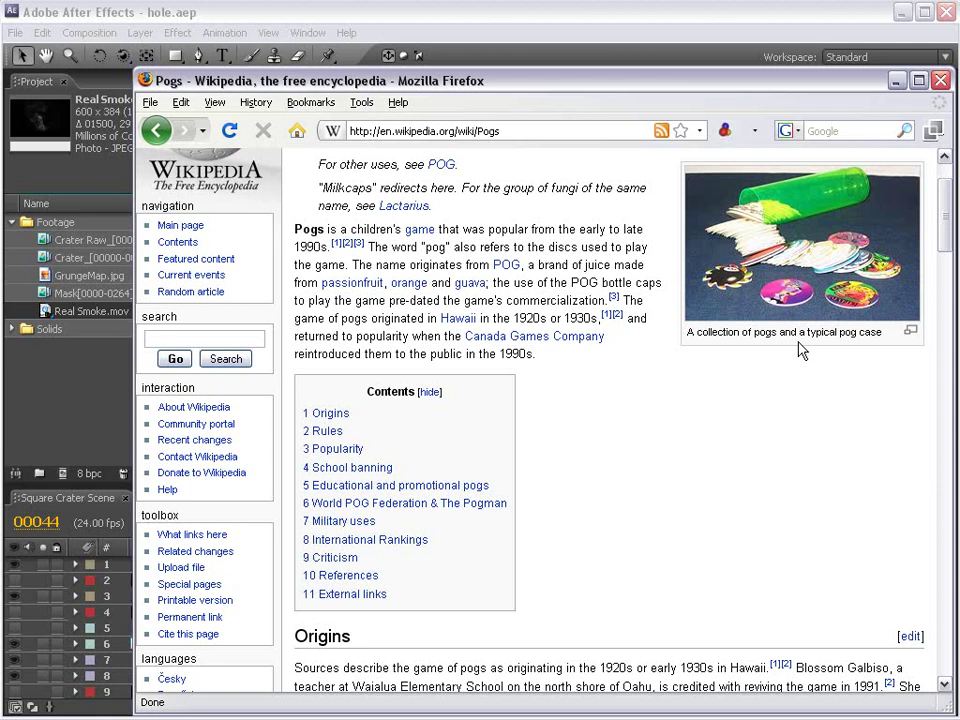
pyautogui.scroll(1, 713, 493)
pyautogui.scroll(-10, 713, 493)
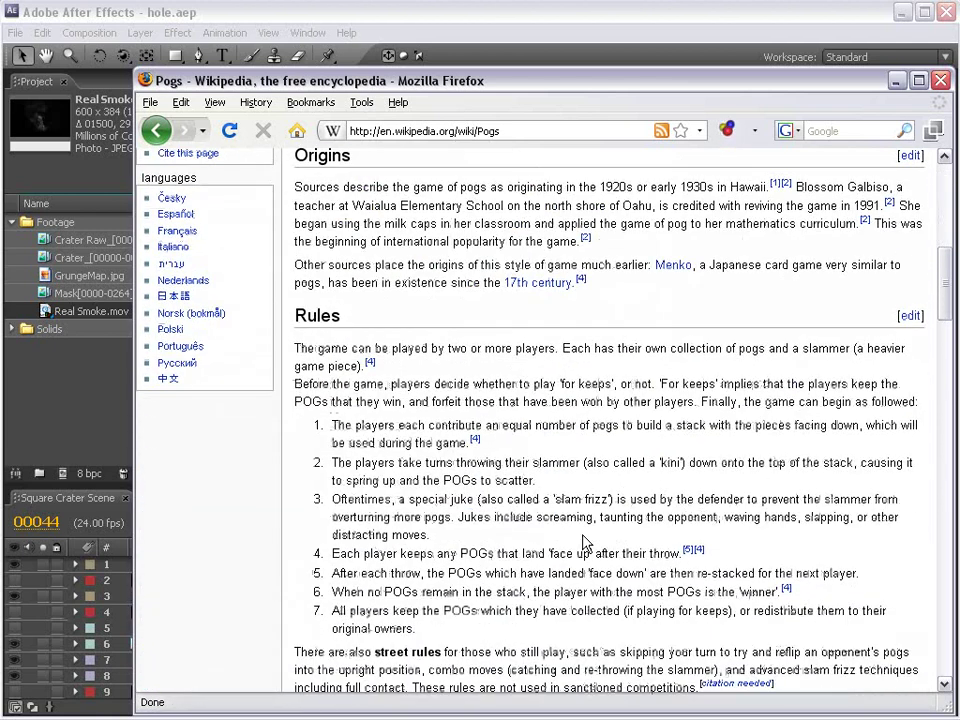
# - Highlight and clear passages of rules 1, 2 and the special juke part of rule 3
pyautogui.moveTo(334, 384); pyautogui.dragTo(473, 575)
pyautogui.click(477, 592)
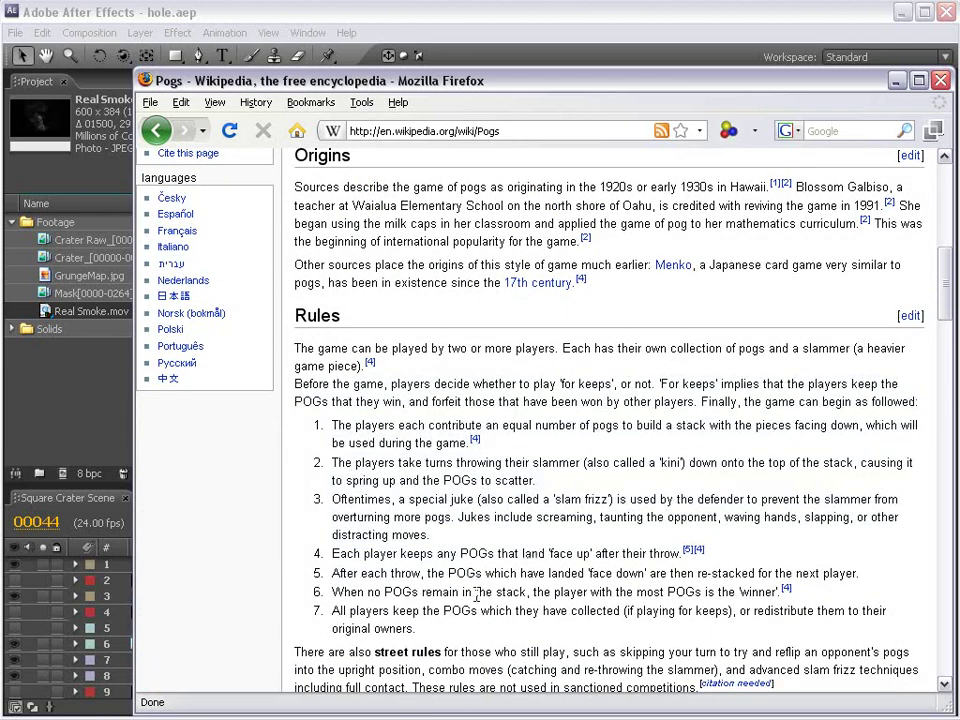
pyautogui.moveTo(332, 425); pyautogui.dragTo(454, 481)
pyautogui.click(444, 454)
pyautogui.moveTo(538, 448); pyautogui.dragTo(527, 426)
pyautogui.click(527, 426)
pyautogui.moveTo(335, 500); pyautogui.dragTo(522, 551)
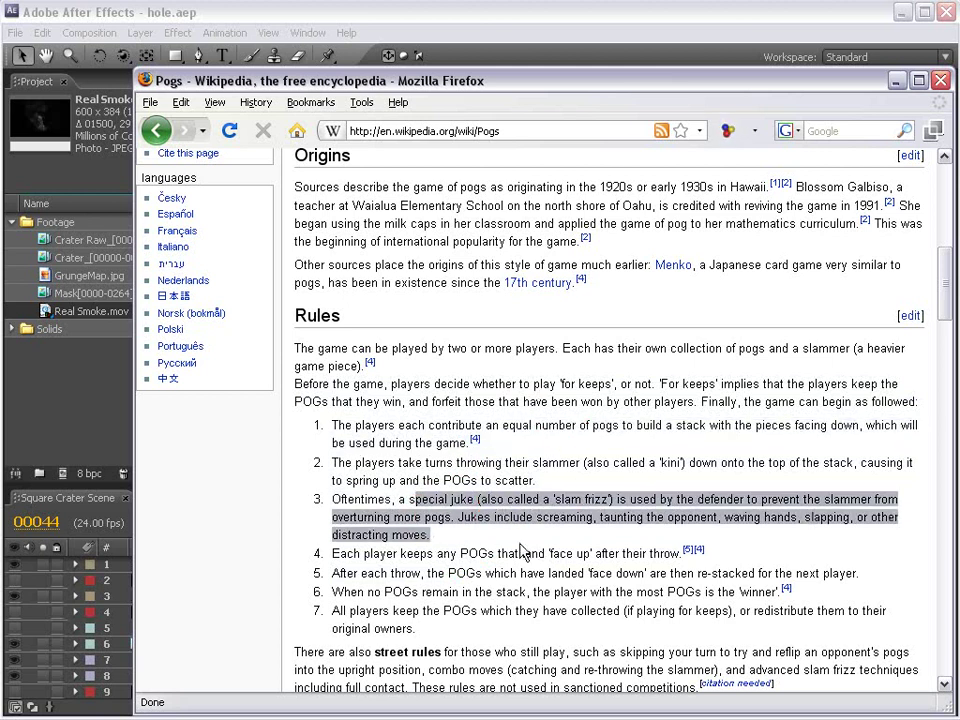
pyautogui.click(548, 546)
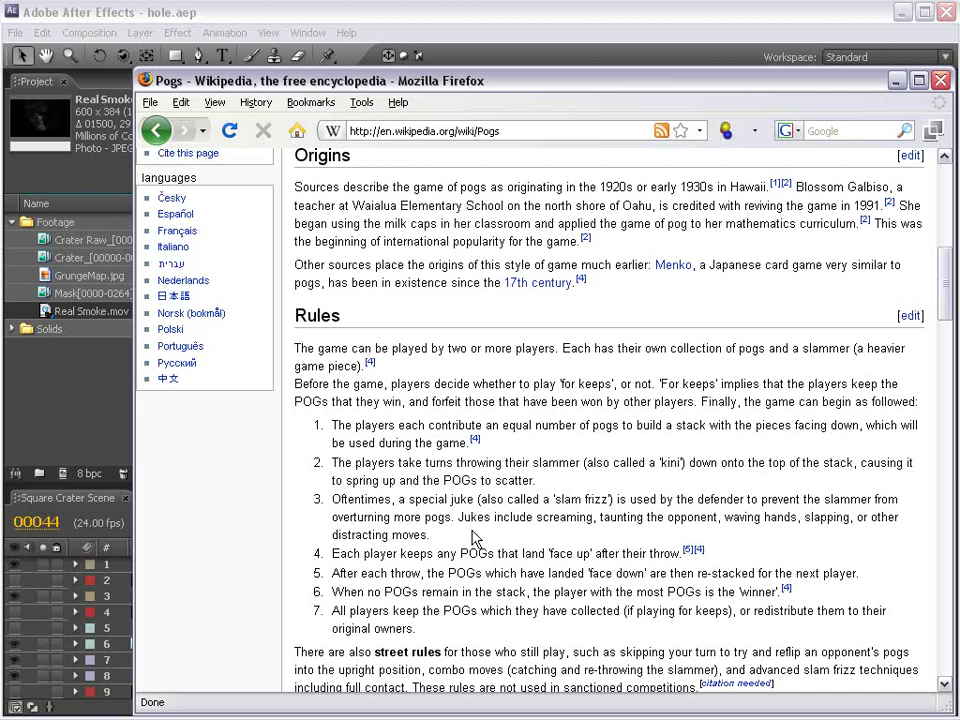
# - Back in After Effects, jump to frame 00013 and RAM-preview the composition
pyautogui.hotkey('alt', 'Tab')
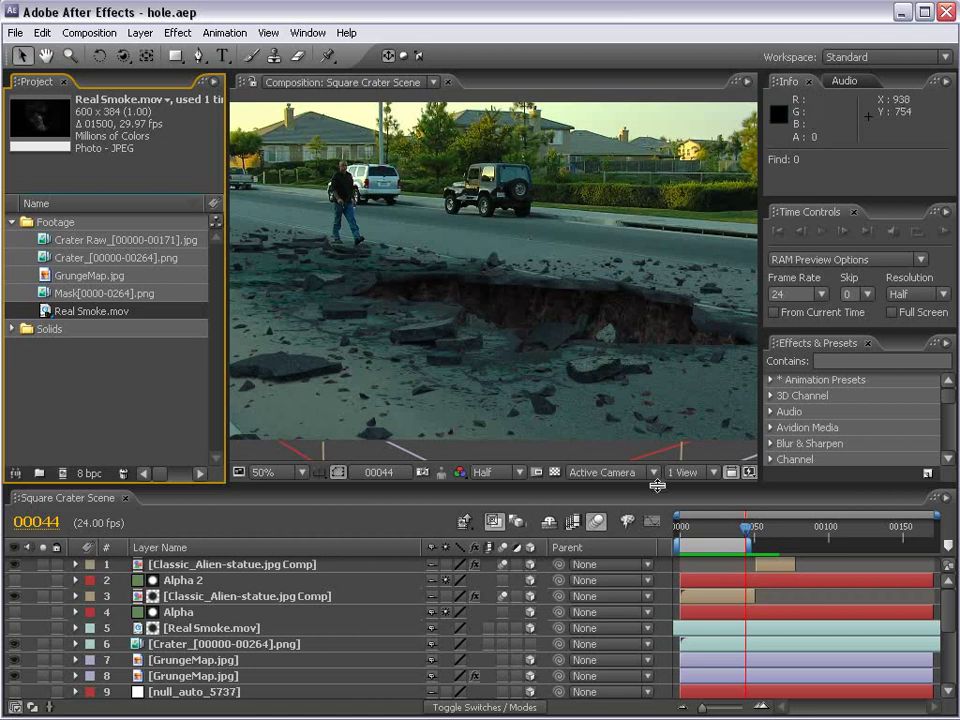
pyautogui.click(699, 529)
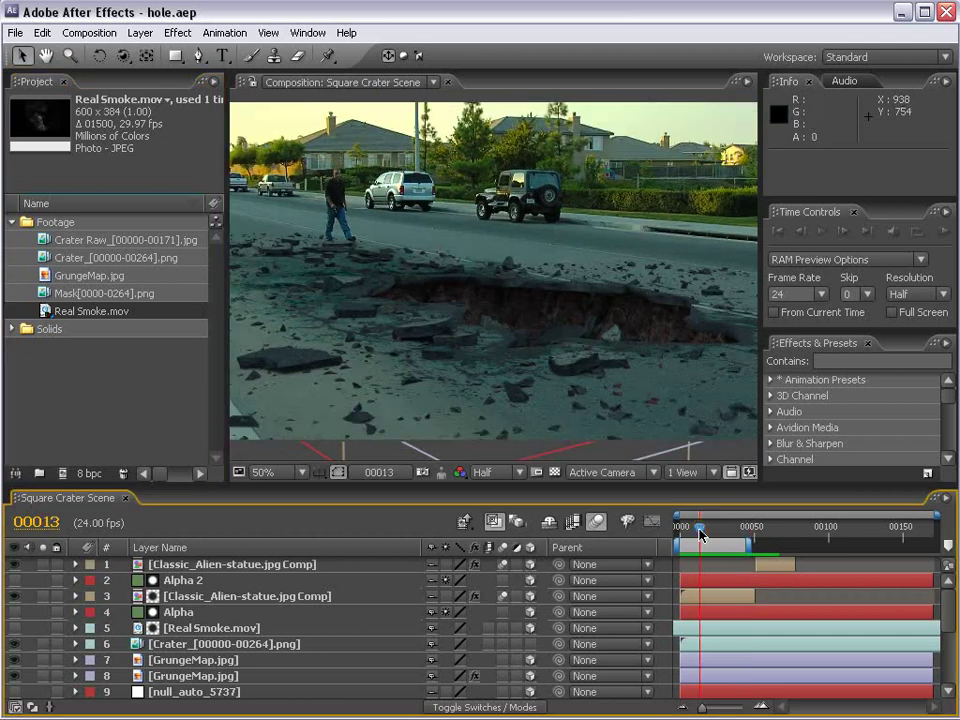
pyautogui.press('KP_0')
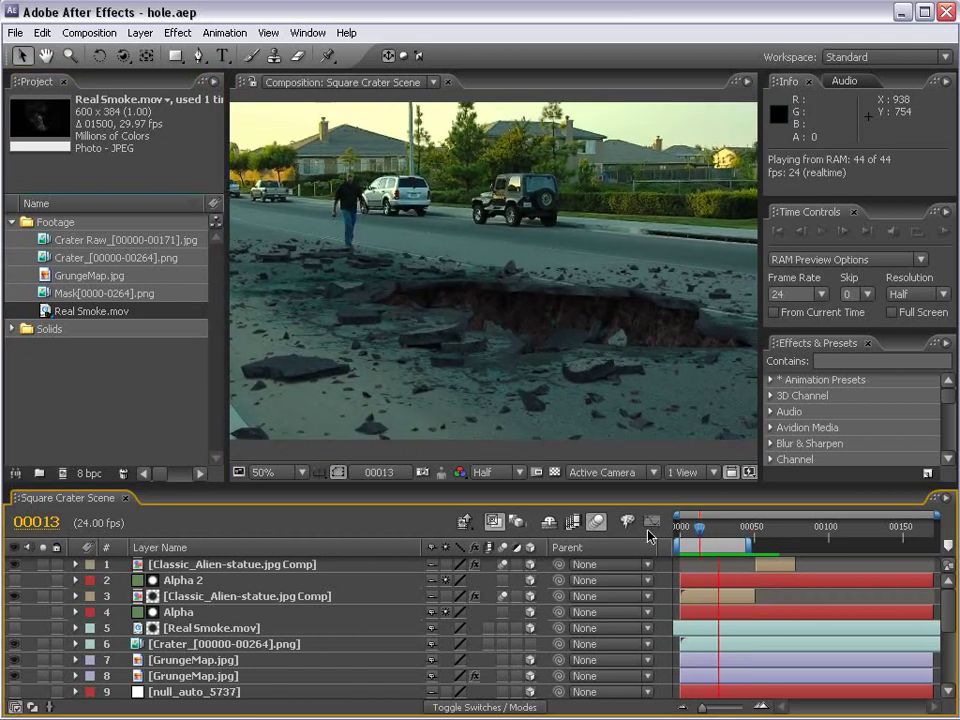
pyautogui.click(645, 437)
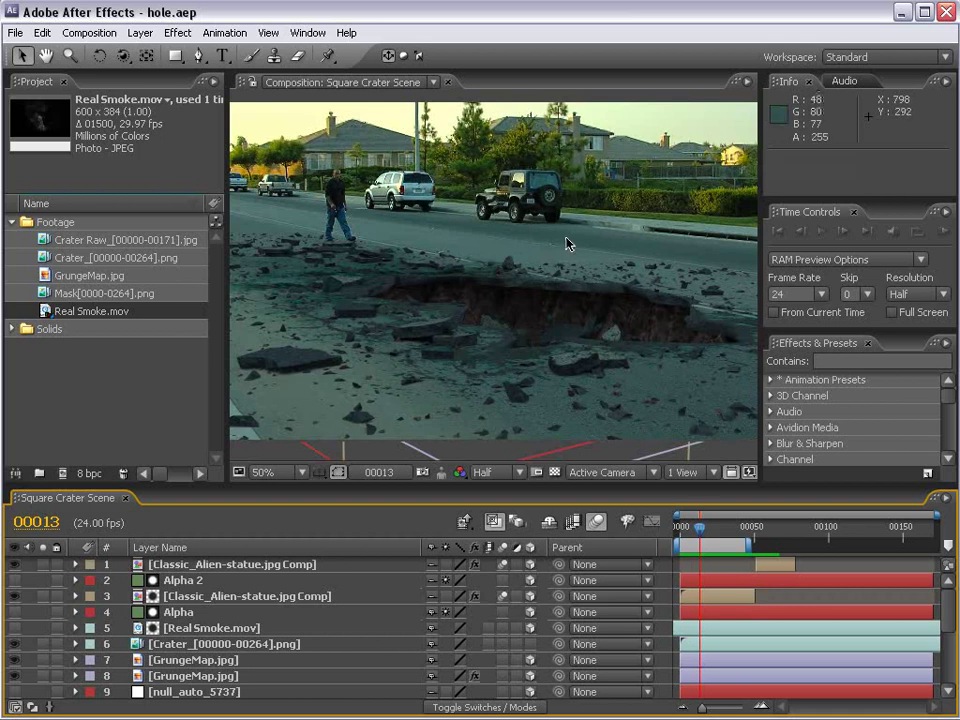
# - View the crater at 100% in a maximized viewer and play the footage back
pyautogui.press('.')
pyautogui.press('h')
pyautogui.moveTo(608, 268); pyautogui.dragTo(557, 300)
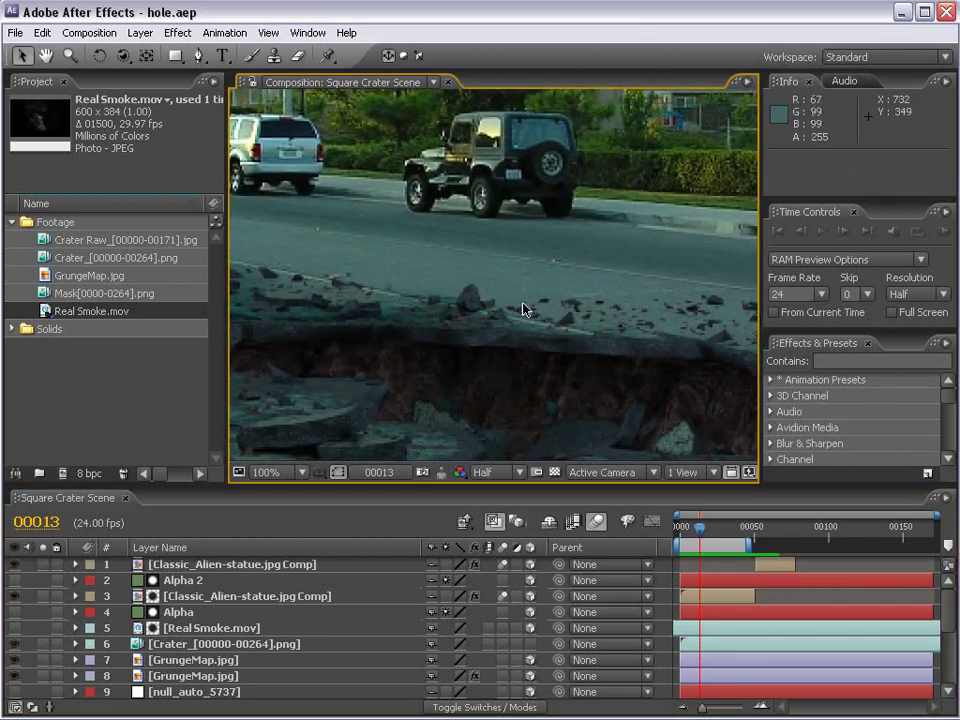
pyautogui.press('`')
pyautogui.moveTo(484, 456); pyautogui.dragTo(587, 253)
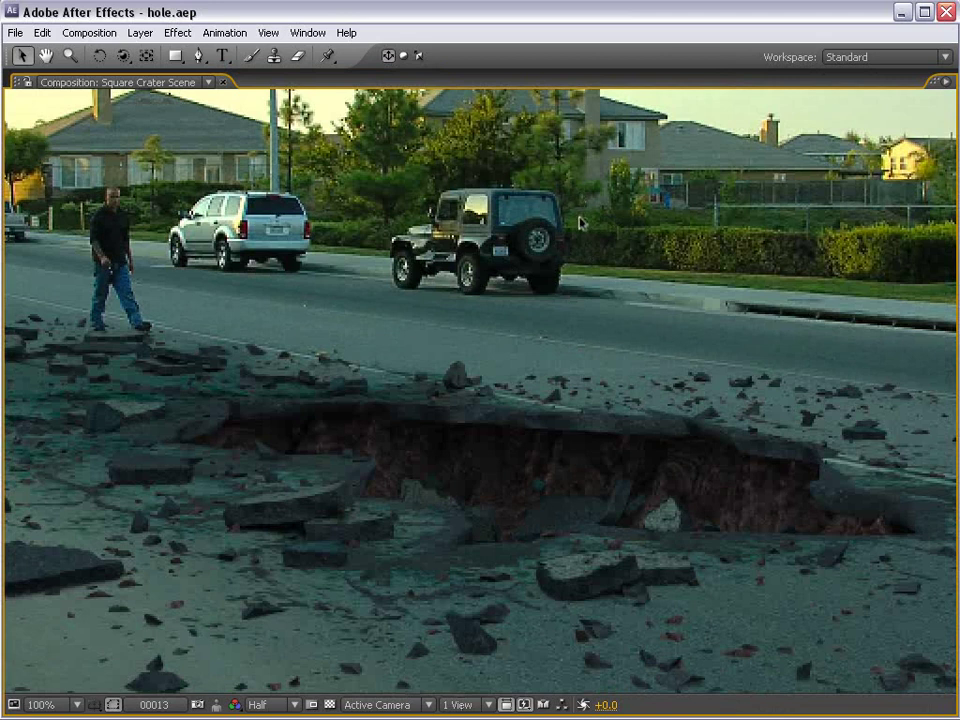
pyautogui.press('space')
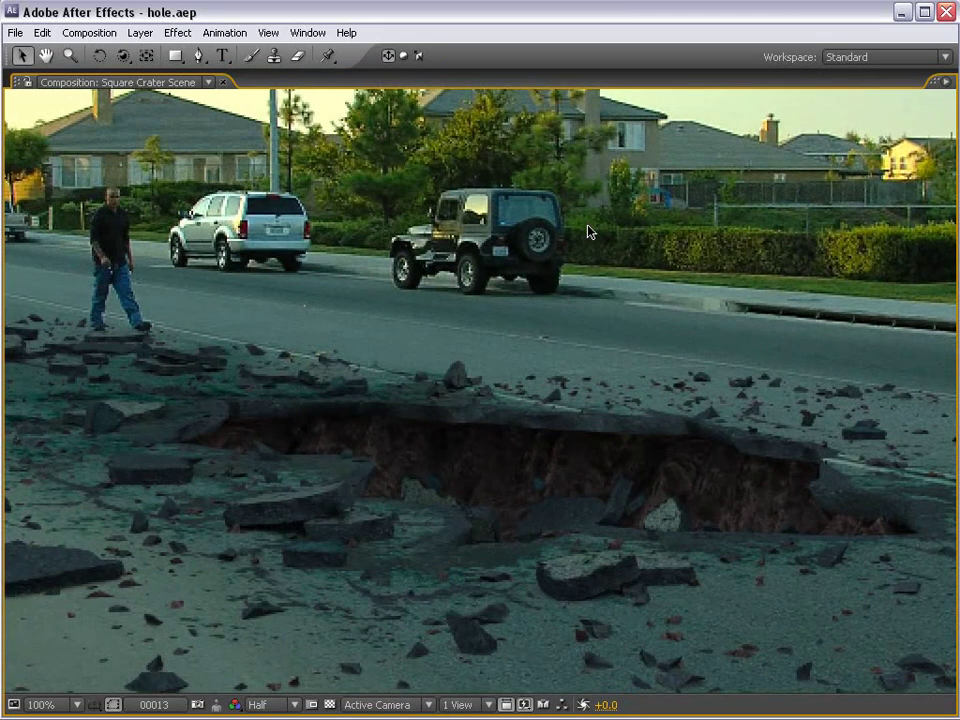
pyautogui.press('`')
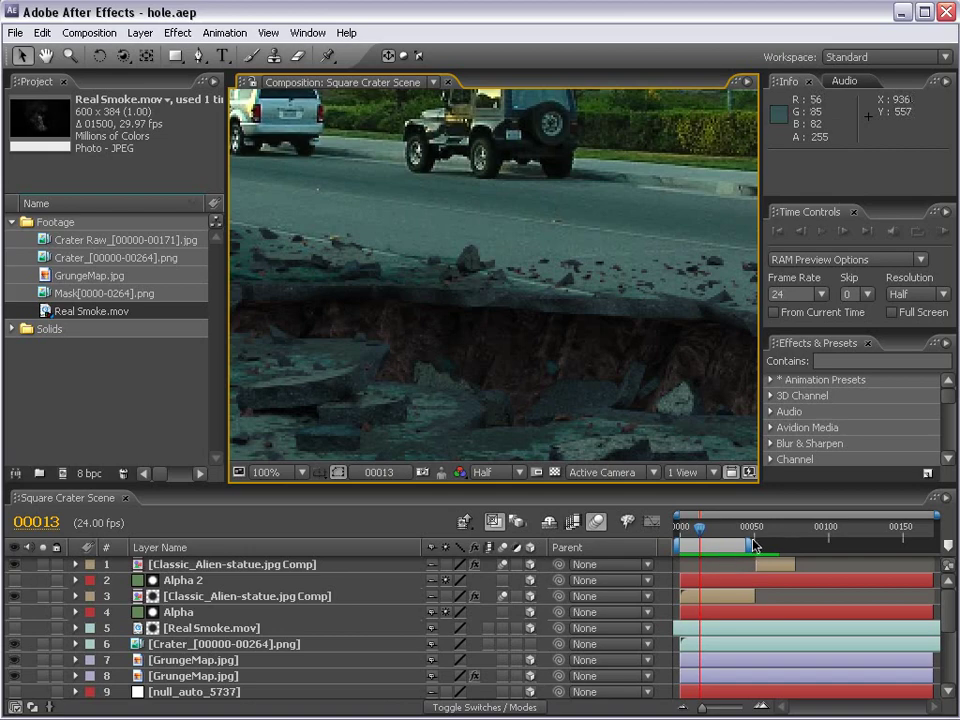
# - Extend the work area end to frame 00061 and preview it maximized
pyautogui.moveTo(755, 545); pyautogui.dragTo(771, 545)
pyautogui.press('`')
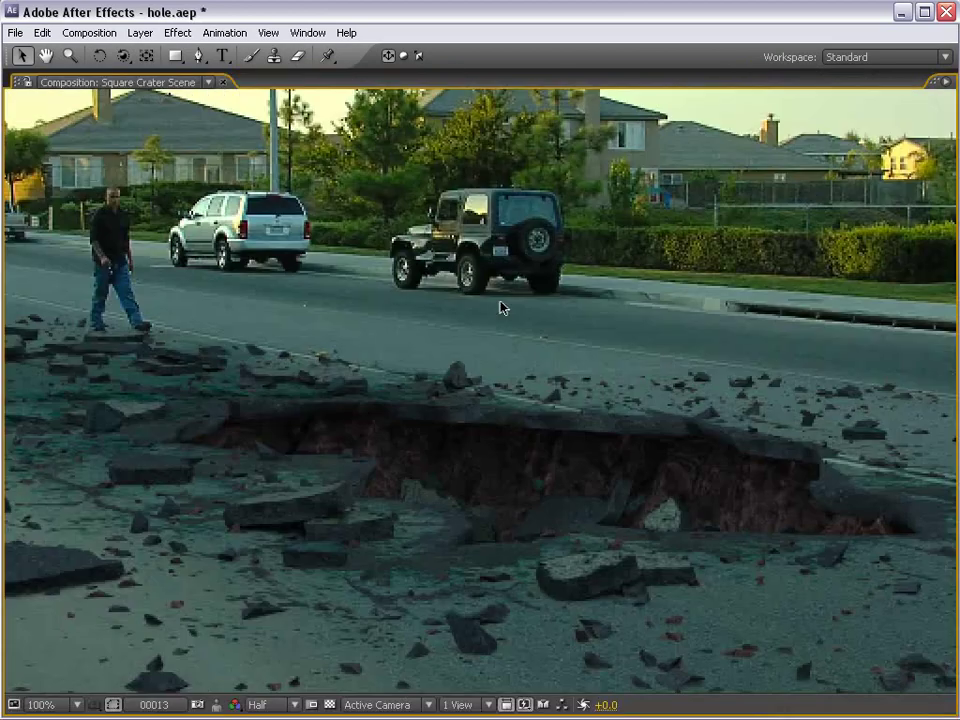
pyautogui.press('space')
pyautogui.press('space')
pyautogui.press('`')
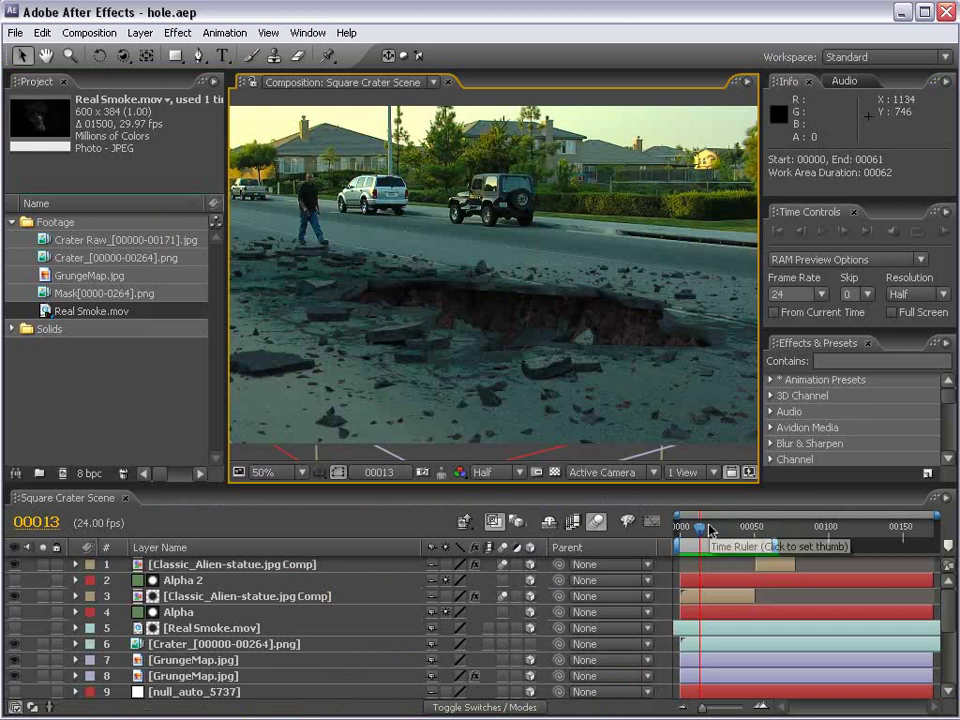
# - Confirm Crater Raw's footage interpretation at 24 fps
pyautogui.click(135, 410)
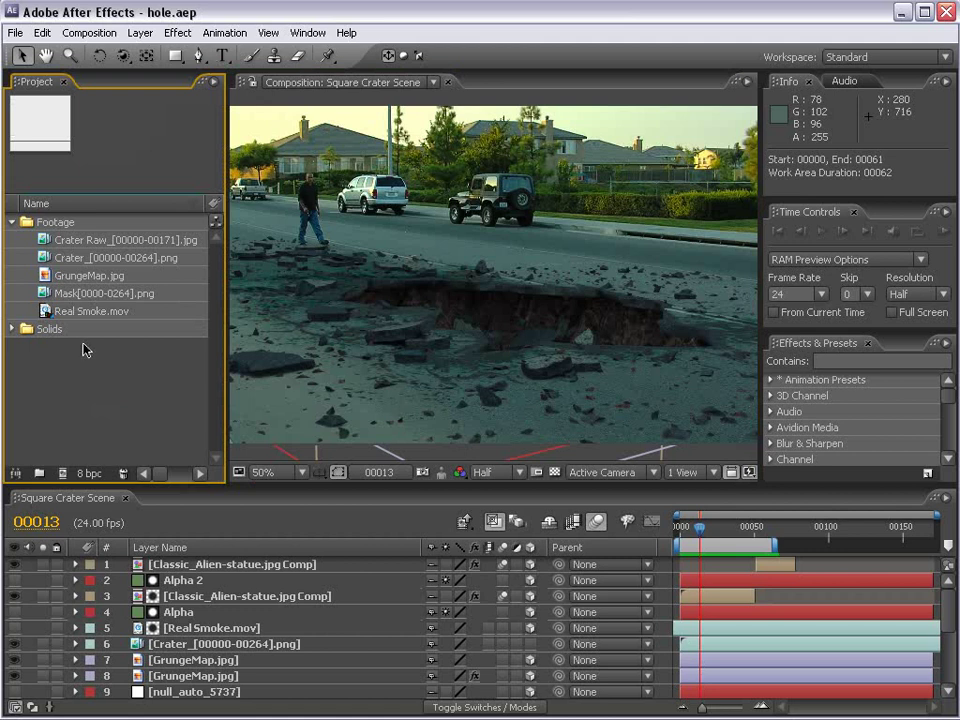
pyautogui.click(65, 246)
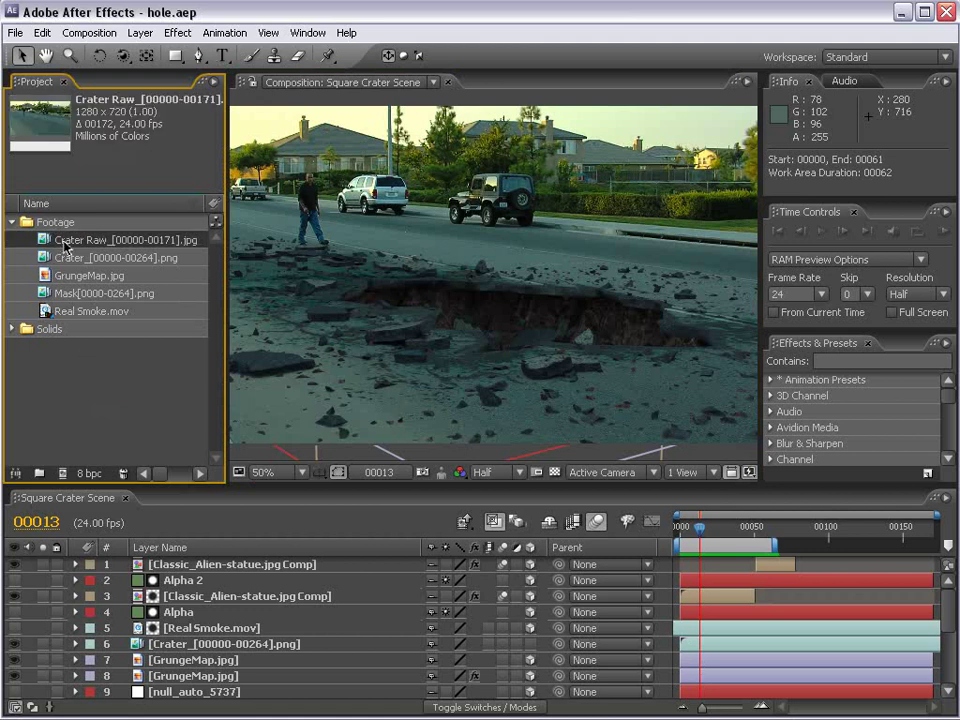
pyautogui.rightClick(63, 245)
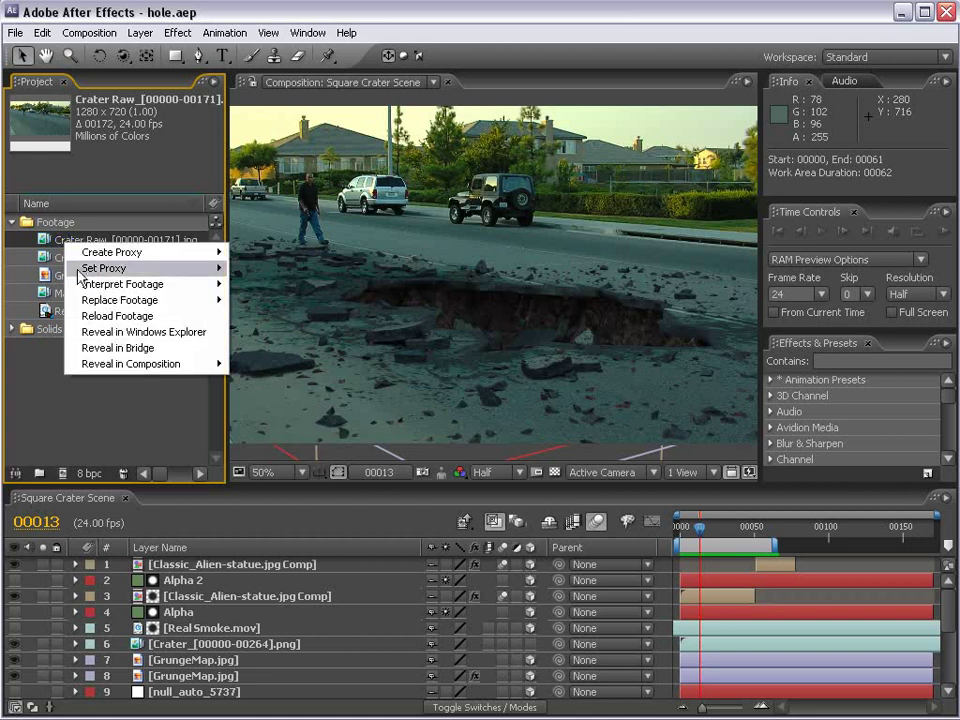
pyautogui.moveTo(94, 284)
pyautogui.click(306, 285)
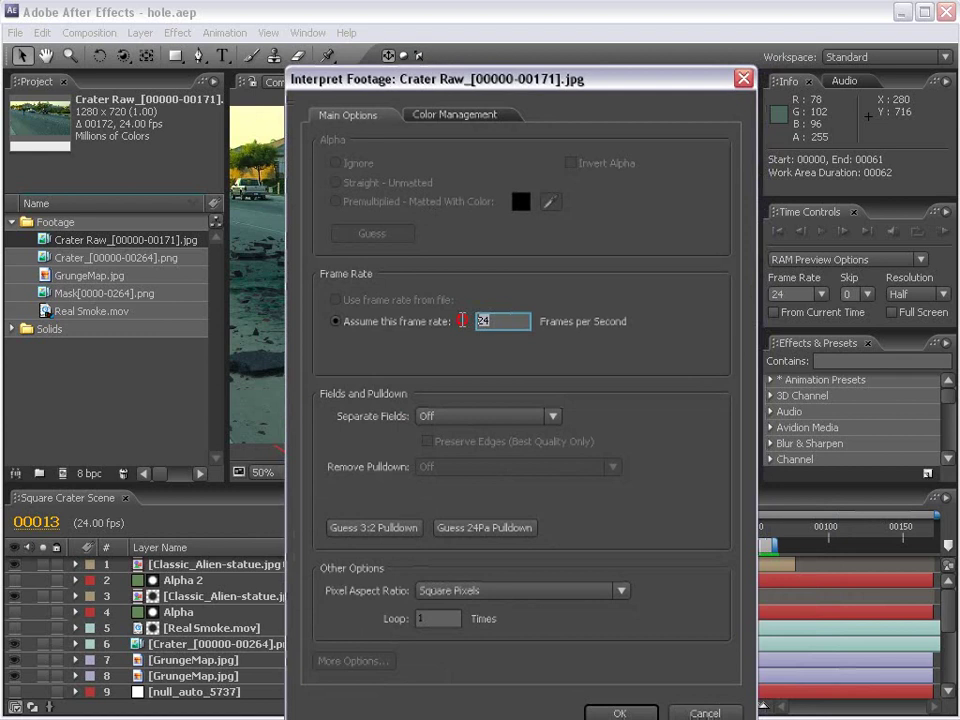
pyautogui.moveTo(527, 84); pyautogui.dragTo(502, 20)
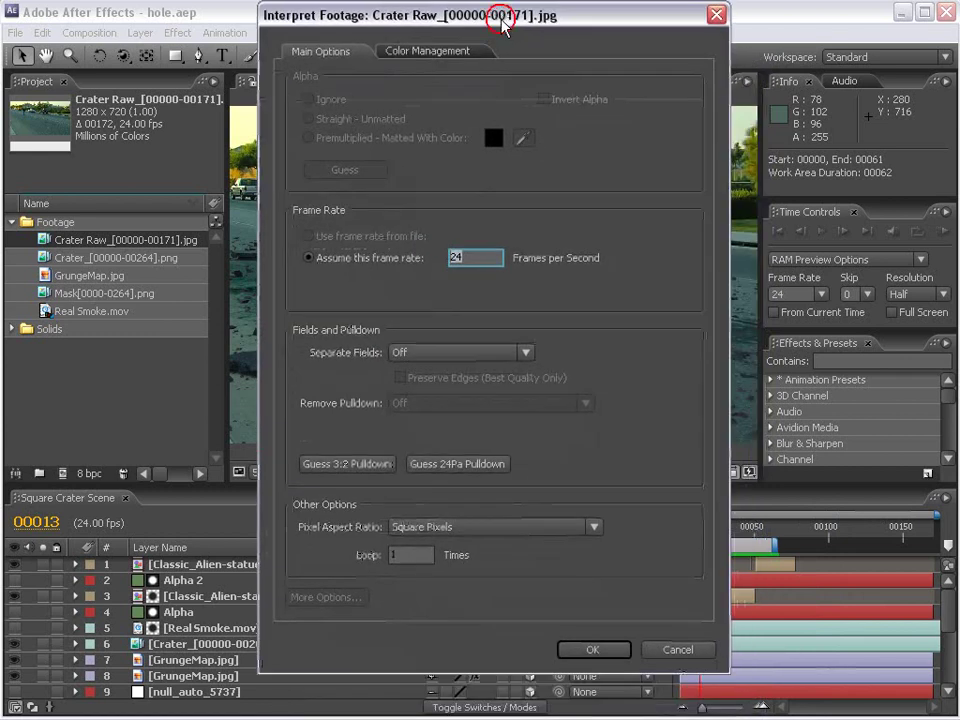
pyautogui.click(593, 649)
# - Confirm the Crater png sequence's interpretation at 24 fps
pyautogui.click(97, 292)
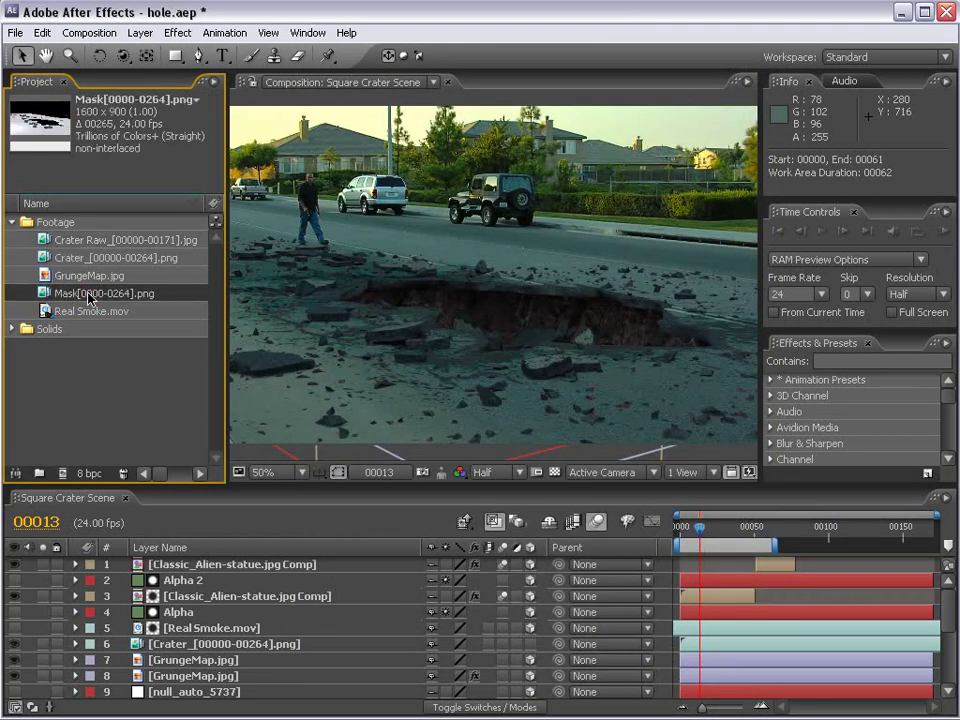
pyautogui.click(82, 259)
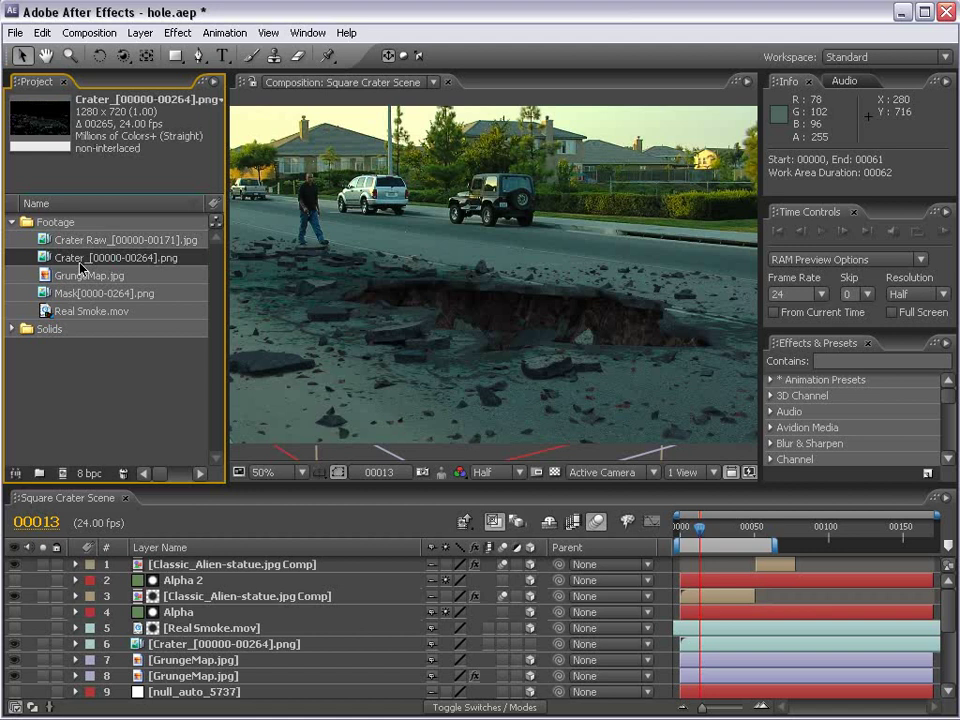
pyautogui.rightClick(81, 263)
pyautogui.moveTo(150, 306)
pyautogui.click(270, 307)
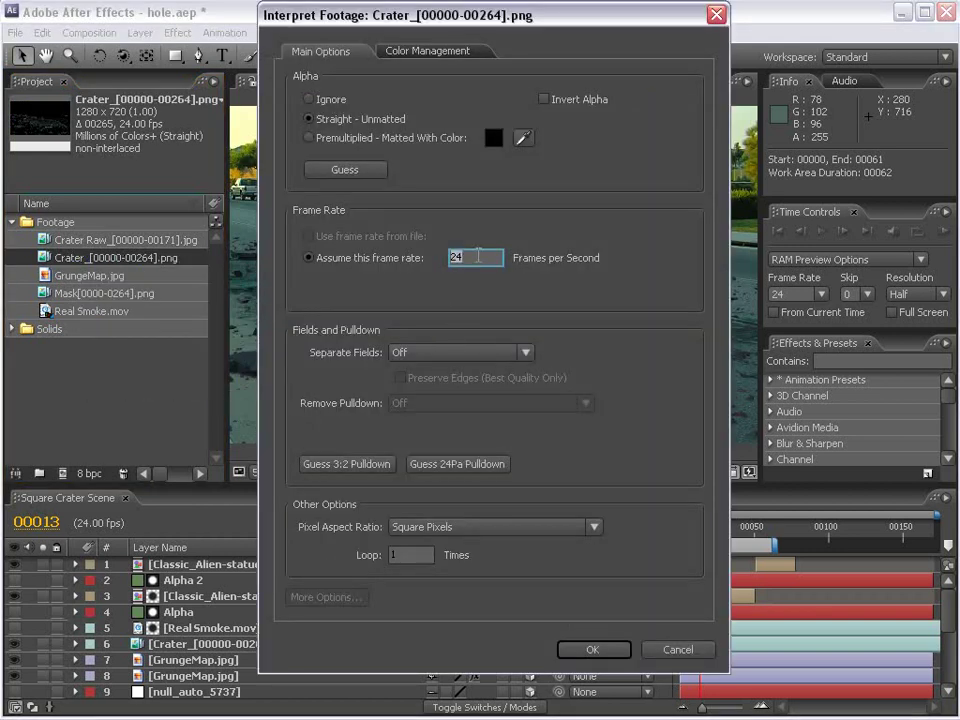
pyautogui.click(592, 649)
# - Conform Real Smoke.mov's frame rate to 24 fps
pyautogui.click(95, 311)
pyautogui.rightClick(95, 312)
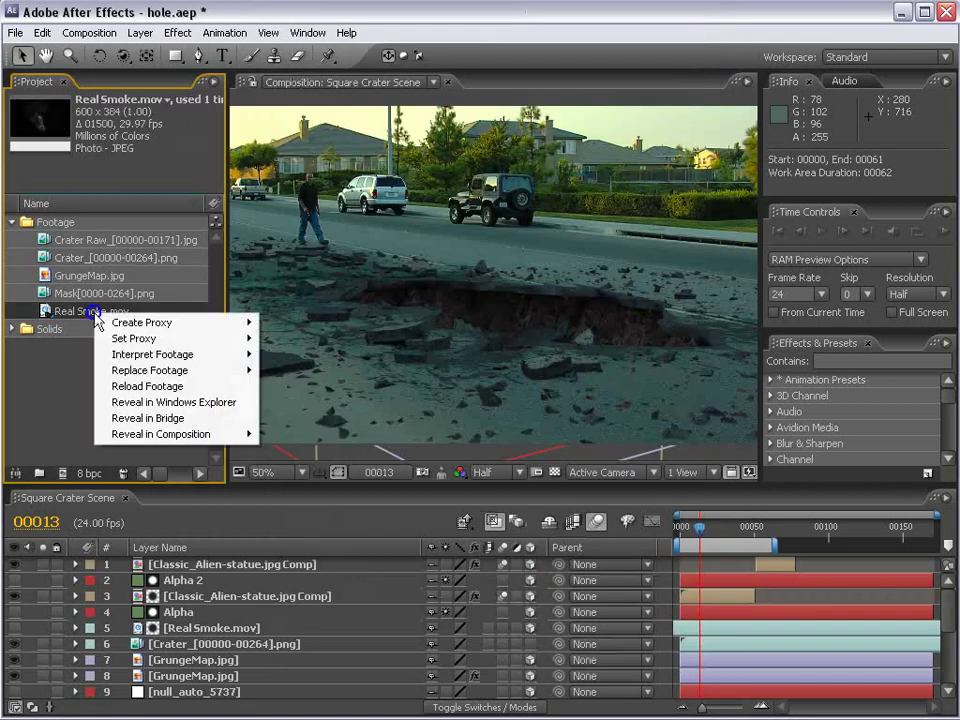
pyautogui.moveTo(180, 354)
pyautogui.click(279, 356)
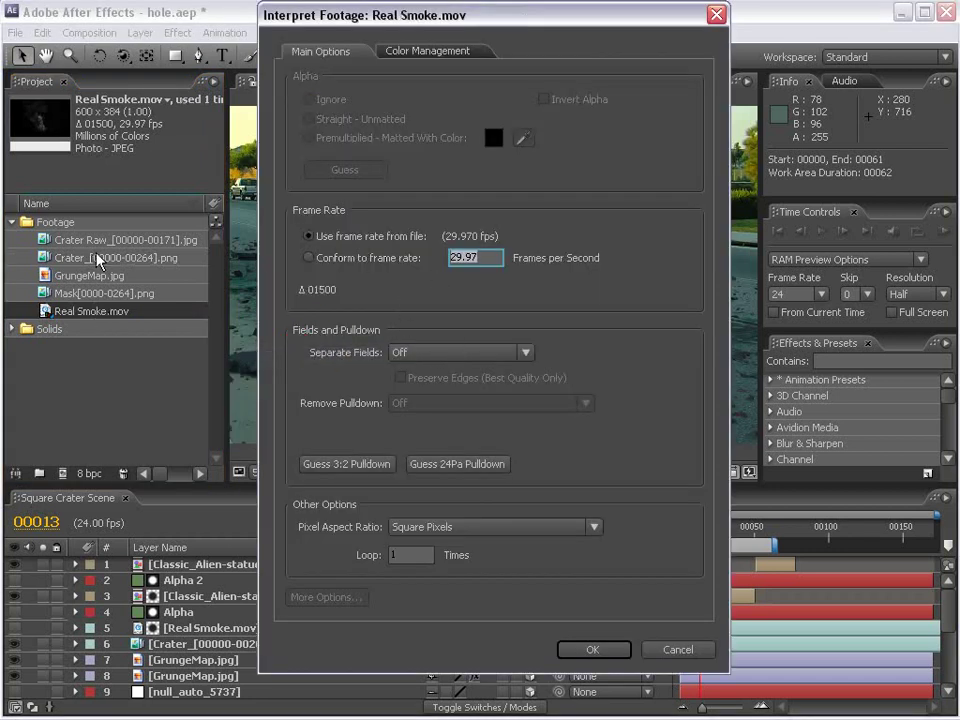
pyautogui.click(308, 257)
pyautogui.write('24')
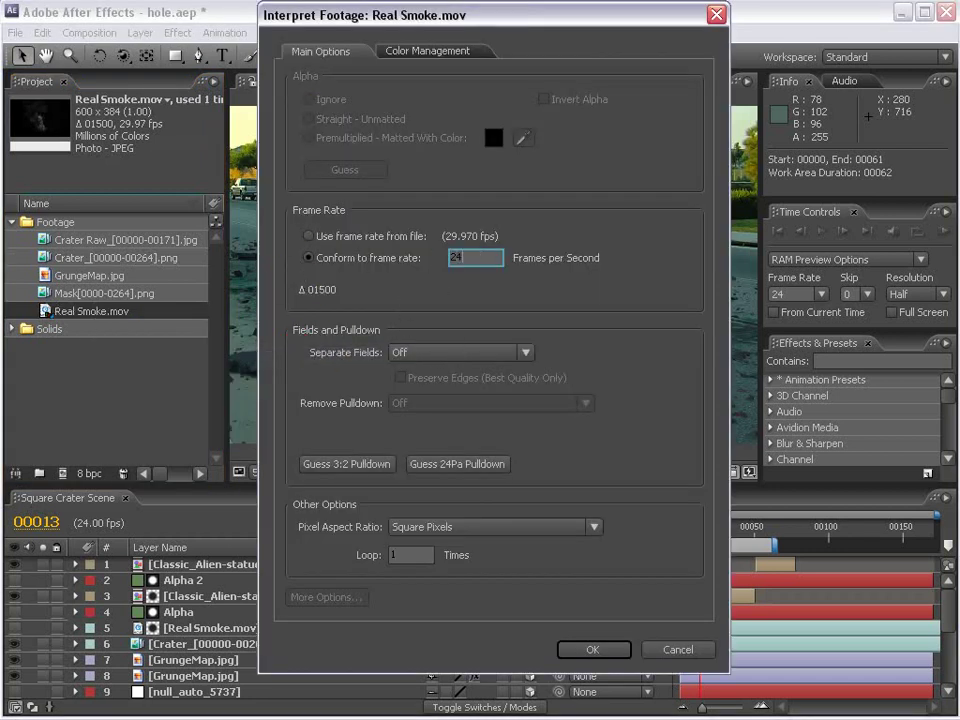
pyautogui.click(592, 650)
# - Drag Crater Scene.ma from the Boujou folder into the After Effects Project panel
pyautogui.click(146, 356)
pyautogui.hotkey('alt', 'Tab')
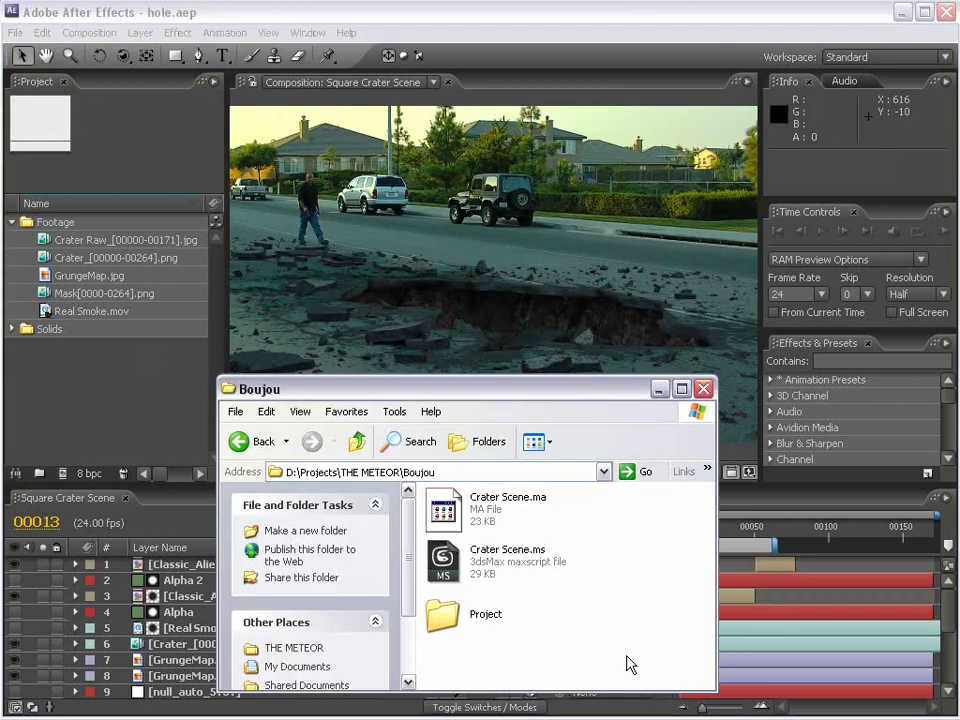
pyautogui.click(520, 518)
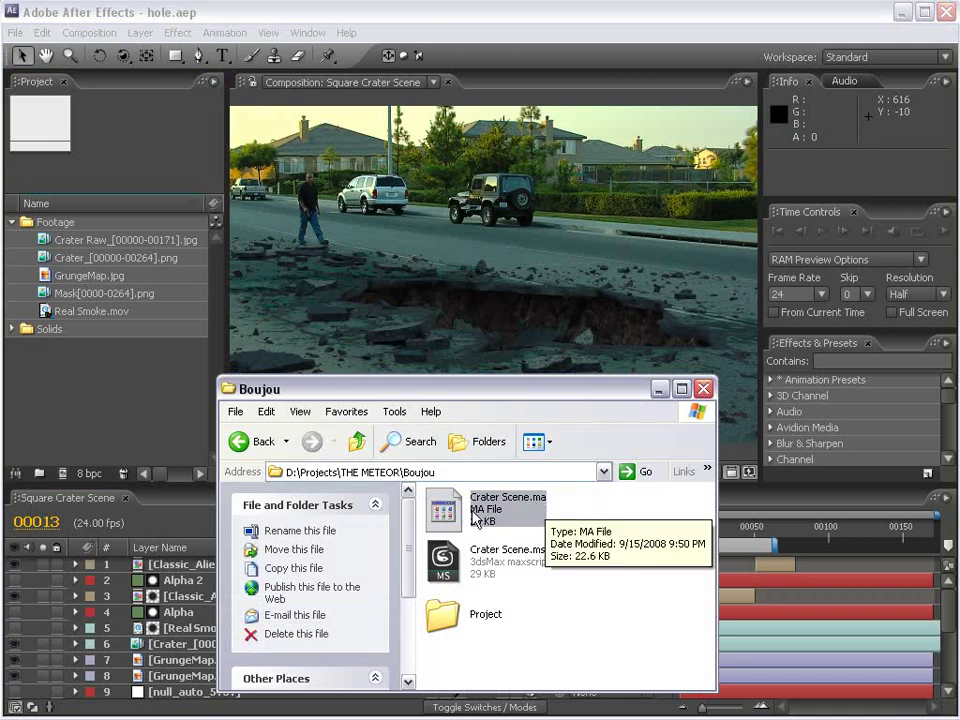
pyautogui.moveTo(537, 510); pyautogui.dragTo(114, 387)
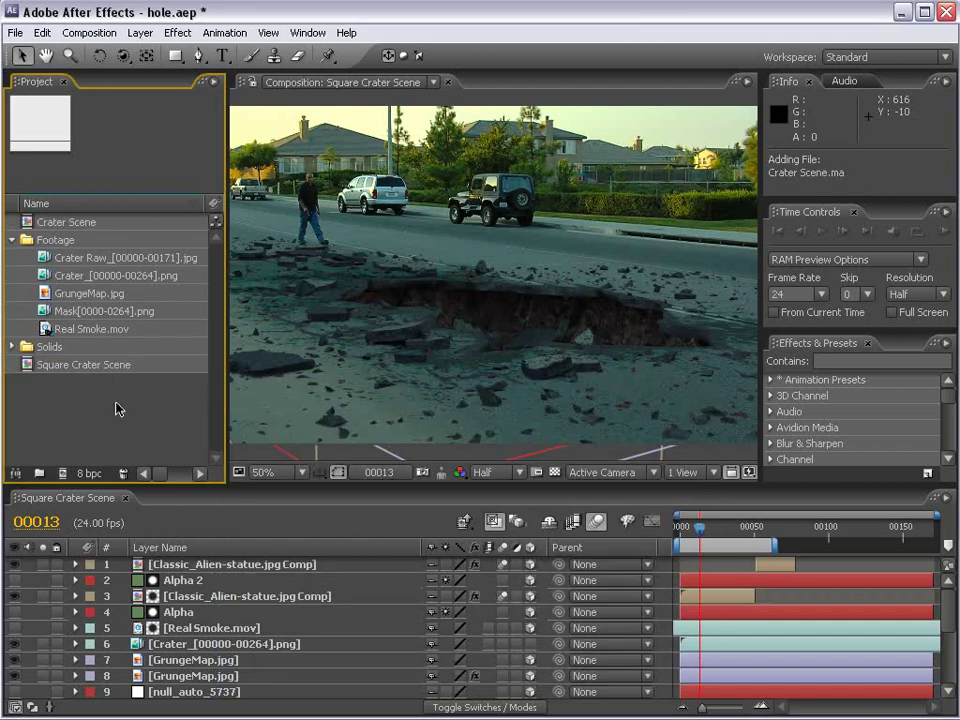
# - Delete the old Crater Scene composition from the project
pyautogui.click(77, 221)
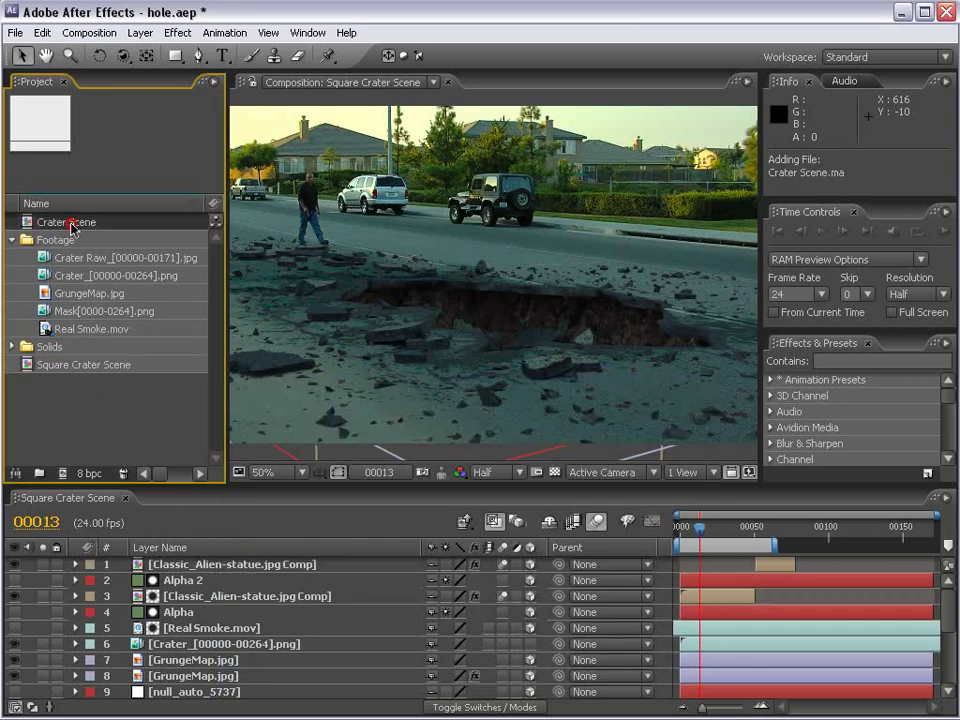
pyautogui.click(98, 366)
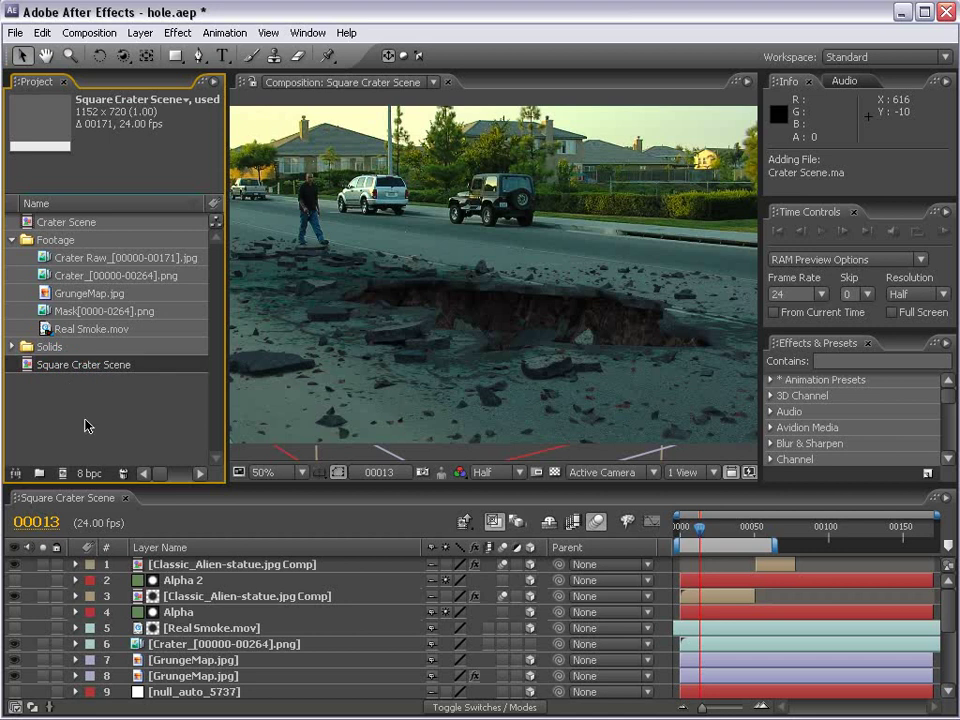
pyautogui.click(38, 222)
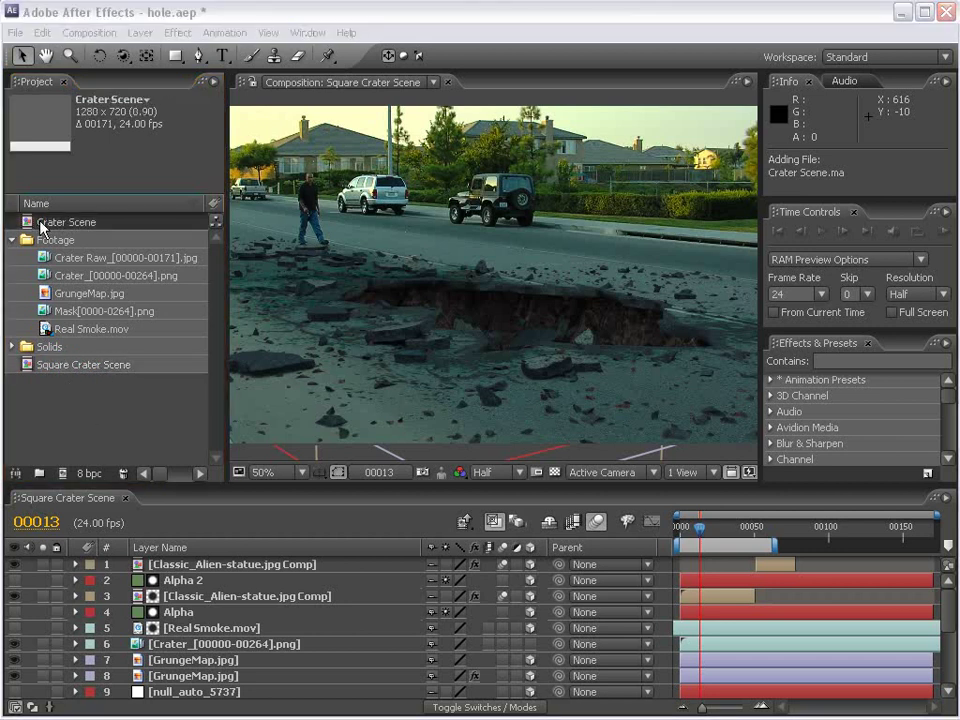
pyautogui.press('Delete')
pyautogui.press('Return')
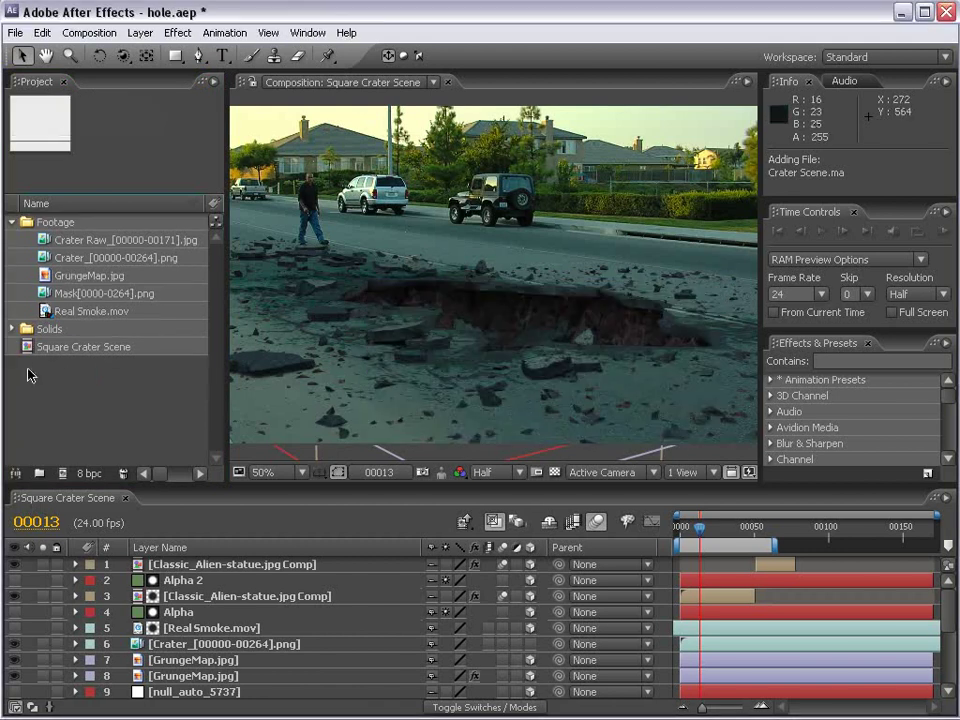
# - Open Square Crater Scene's Composition Settings and enter a width of 1280
pyautogui.doubleClick(88, 347)
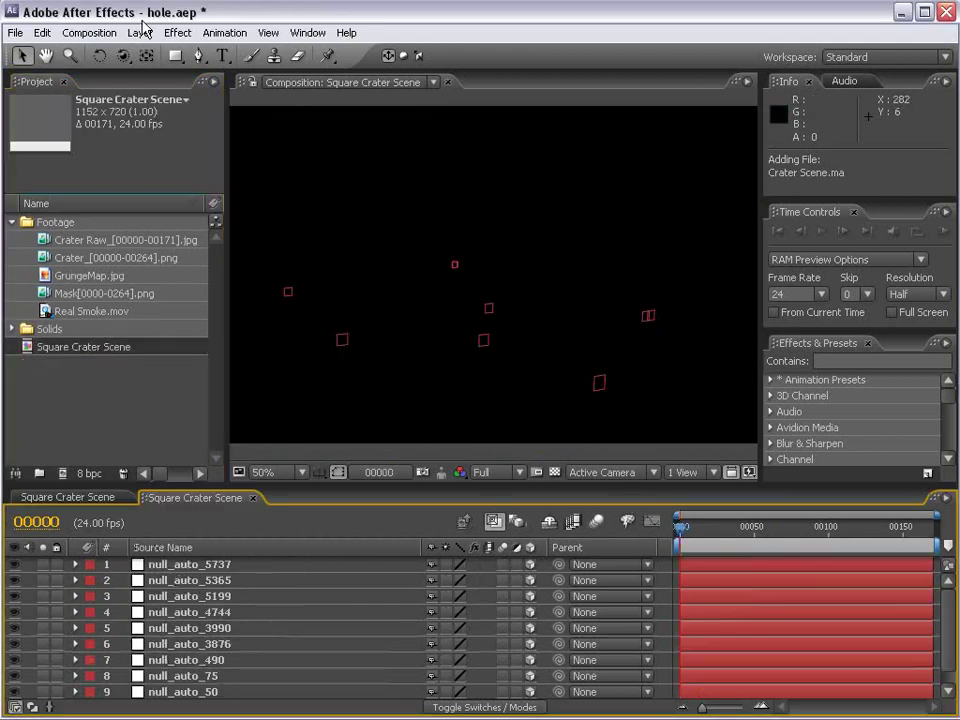
pyautogui.click(89, 32)
pyautogui.click(97, 77)
pyautogui.moveTo(598, 443); pyautogui.dragTo(334, 207)
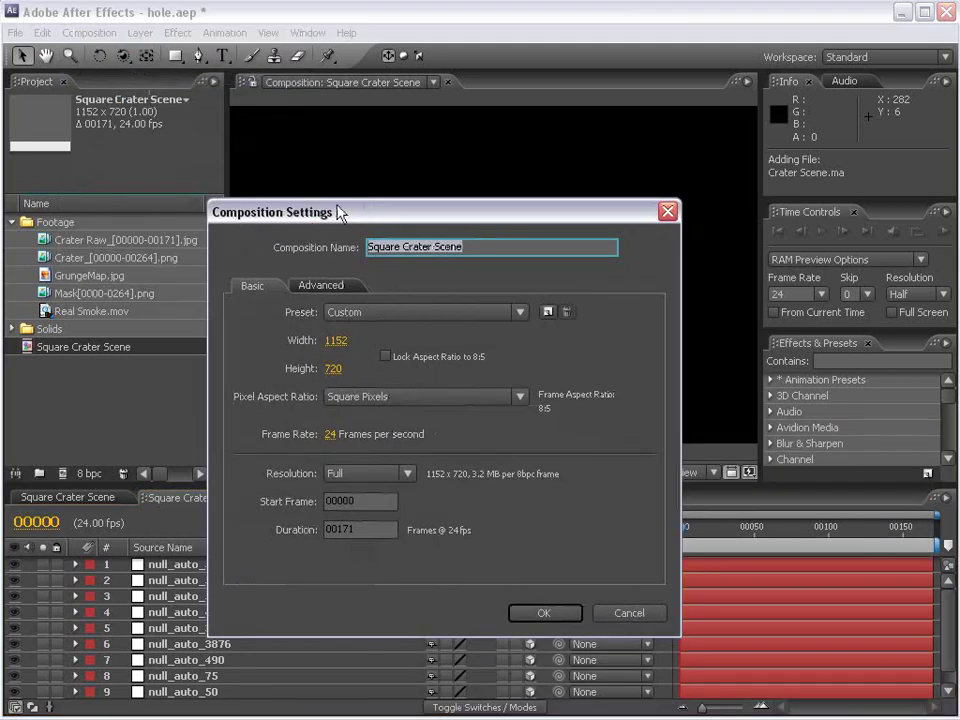
pyautogui.moveTo(346, 214); pyautogui.dragTo(372, 192)
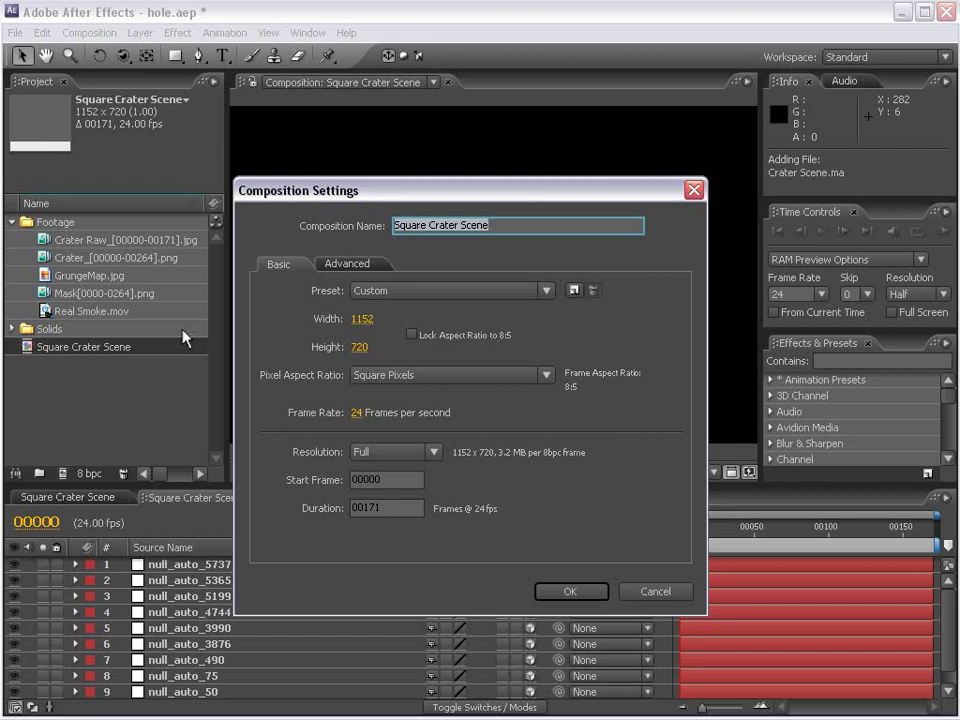
pyautogui.click(362, 318)
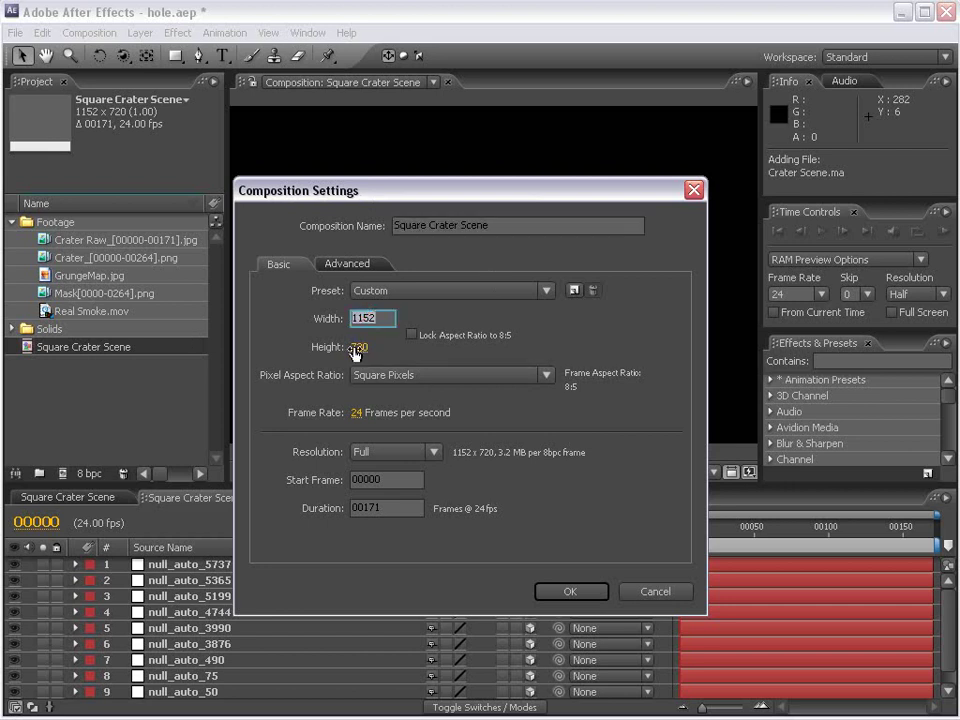
pyautogui.write('1280')
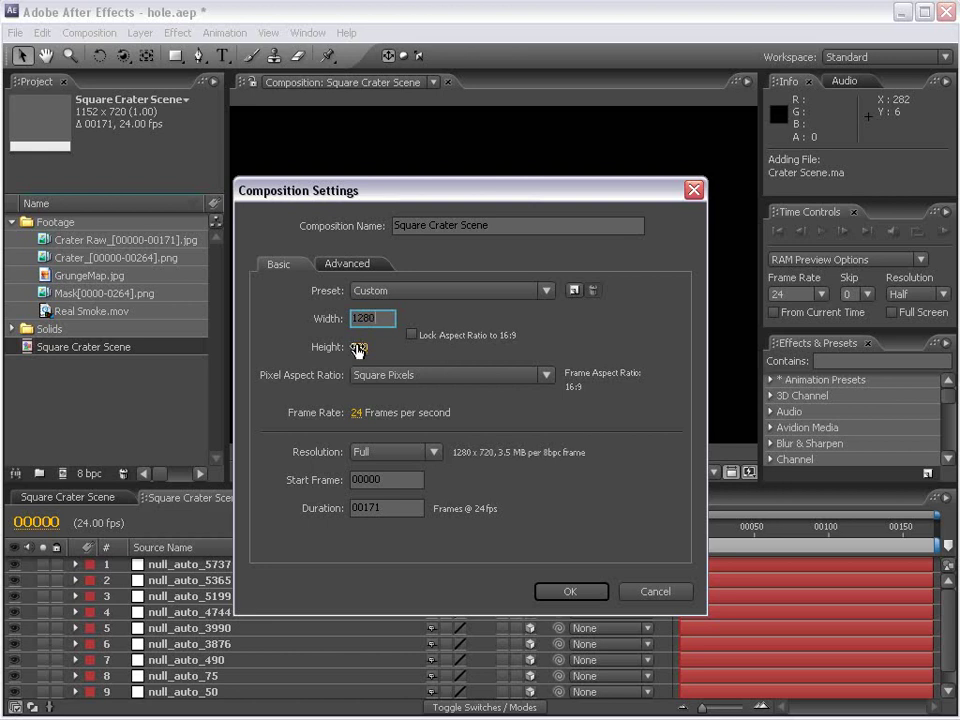
# - Apply the 1280 x 720 size and add Crater Raw to the Square Crater Scene timeline
pyautogui.click(588, 596)
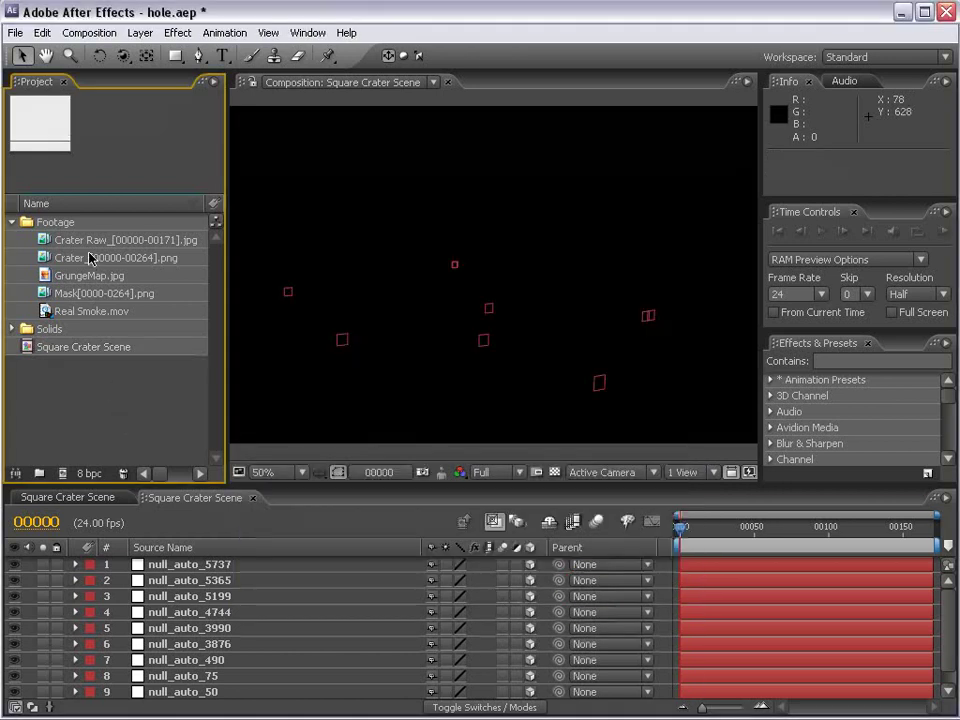
pyautogui.moveTo(72, 241); pyautogui.dragTo(161, 566)
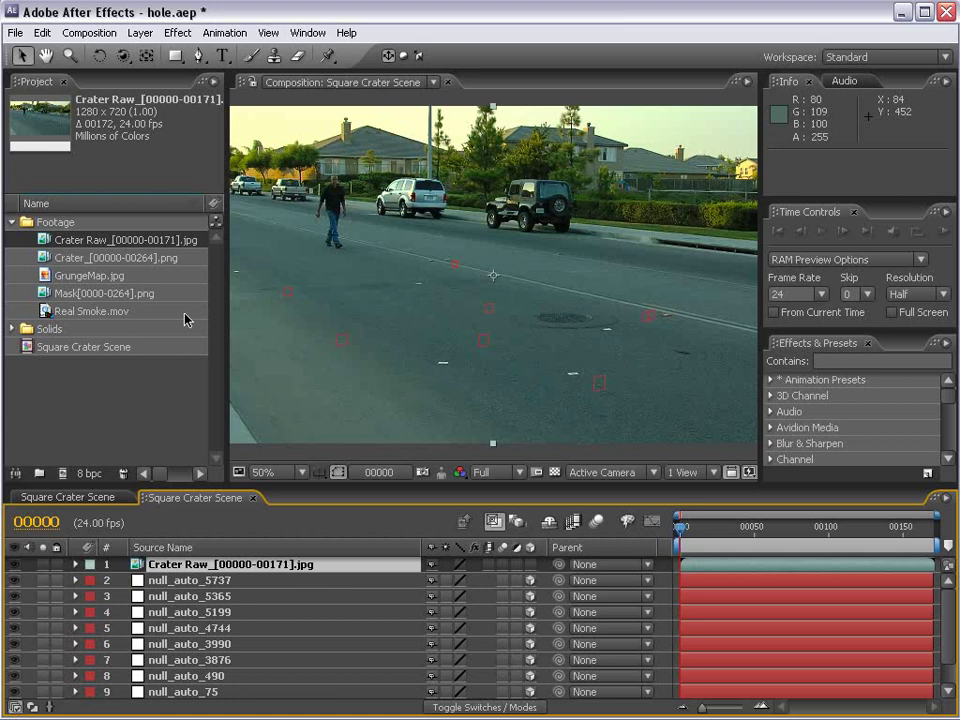
pyautogui.press('.')
pyautogui.press('h')
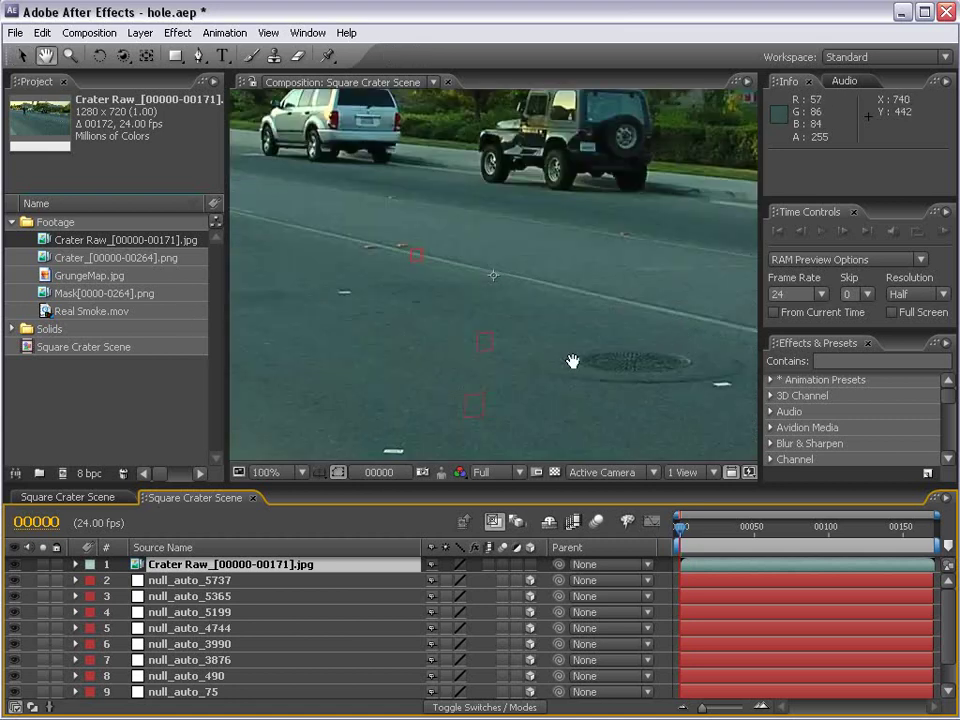
pyautogui.moveTo(572, 361); pyautogui.dragTo(426, 298)
# - Recentre the street in the viewer and enlarge the timeline to show every layer
pyautogui.press('v')
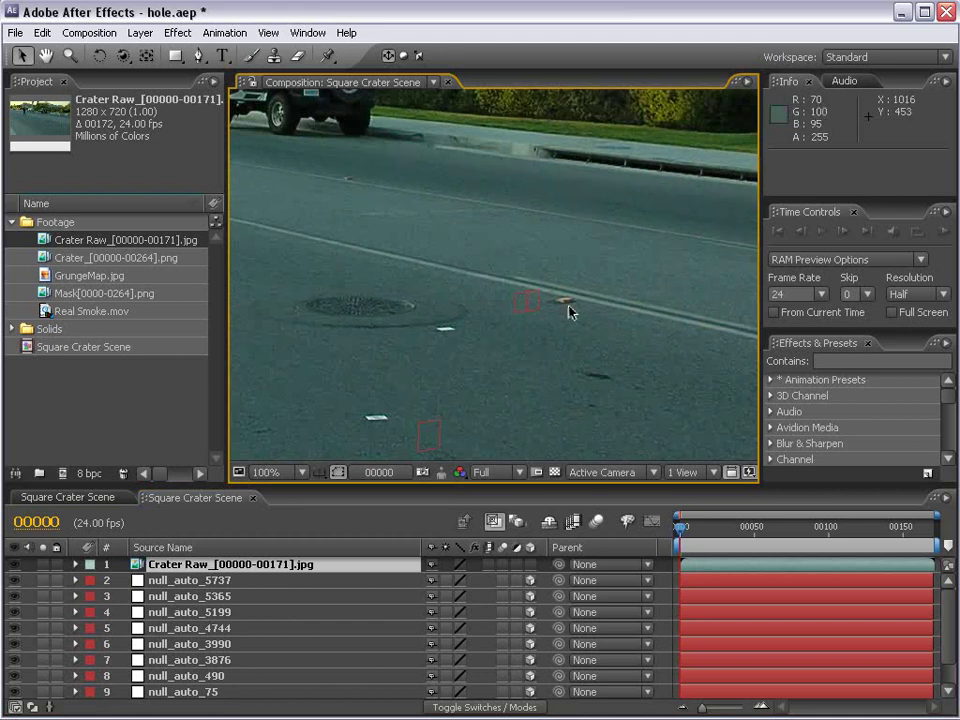
pyautogui.scroll(-2, 568, 312)
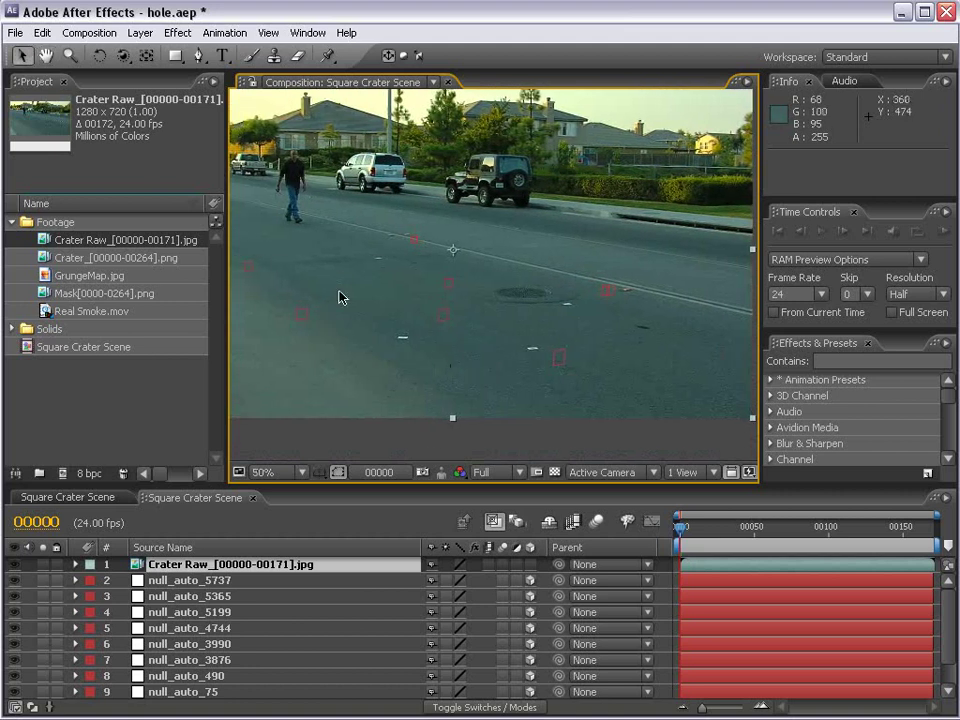
pyautogui.moveTo(463, 326); pyautogui.dragTo(519, 356)
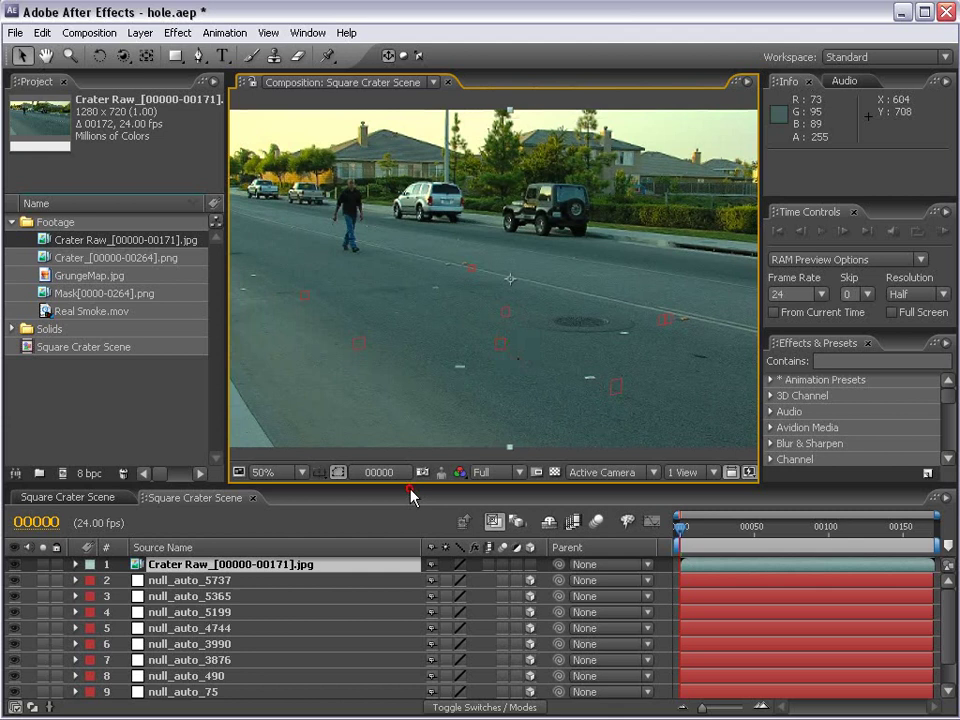
pyautogui.moveTo(408, 497); pyautogui.dragTo(392, 408)
pyautogui.click(210, 664)
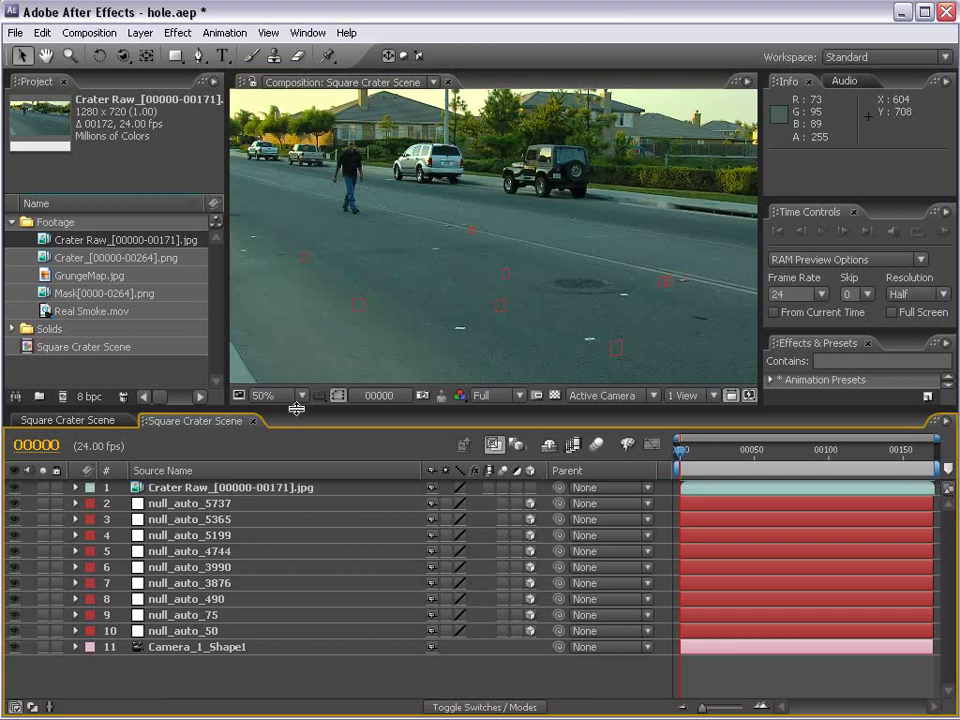
# - Reveal the Camera Options properties of the Camera_1_Shape1 layer
pyautogui.moveTo(238, 407); pyautogui.dragTo(238, 348)
pyautogui.click(230, 590)
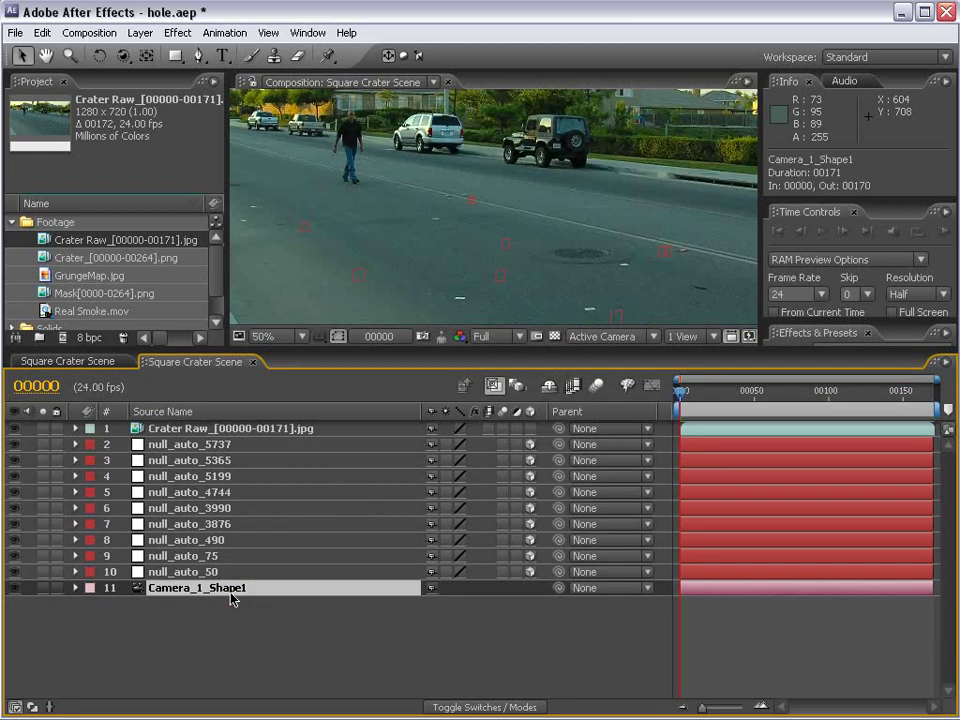
pyautogui.press('a')
pyautogui.press('a')
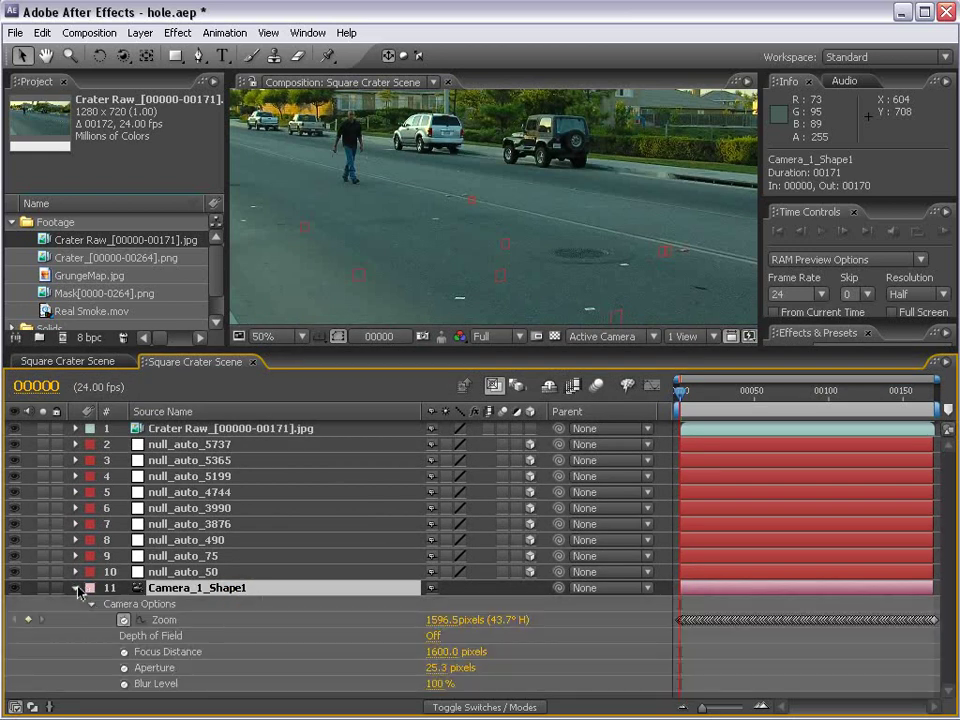
pyautogui.click(75, 588)
pyautogui.click(75, 588)
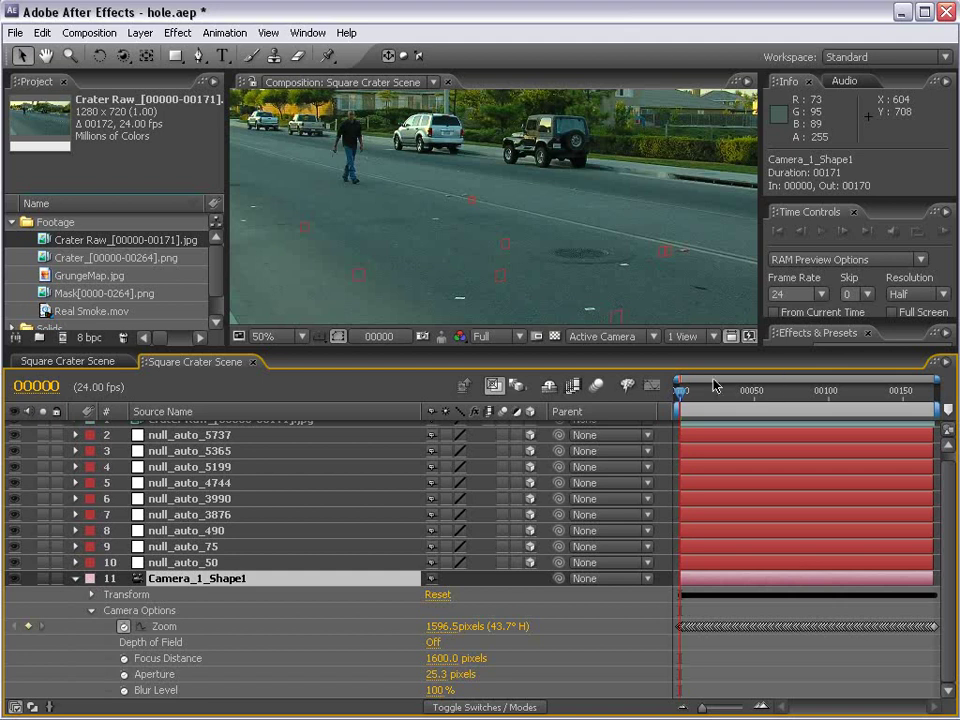
pyautogui.moveTo(700, 391); pyautogui.dragTo(626, 422)
# - Drive the camera Zoom with cameraOption.zoom*1.111, raising it to 1773.7 pixels
pyautogui.keyDown('alt'); pyautogui.click(123, 627); pyautogui.keyUp('alt')
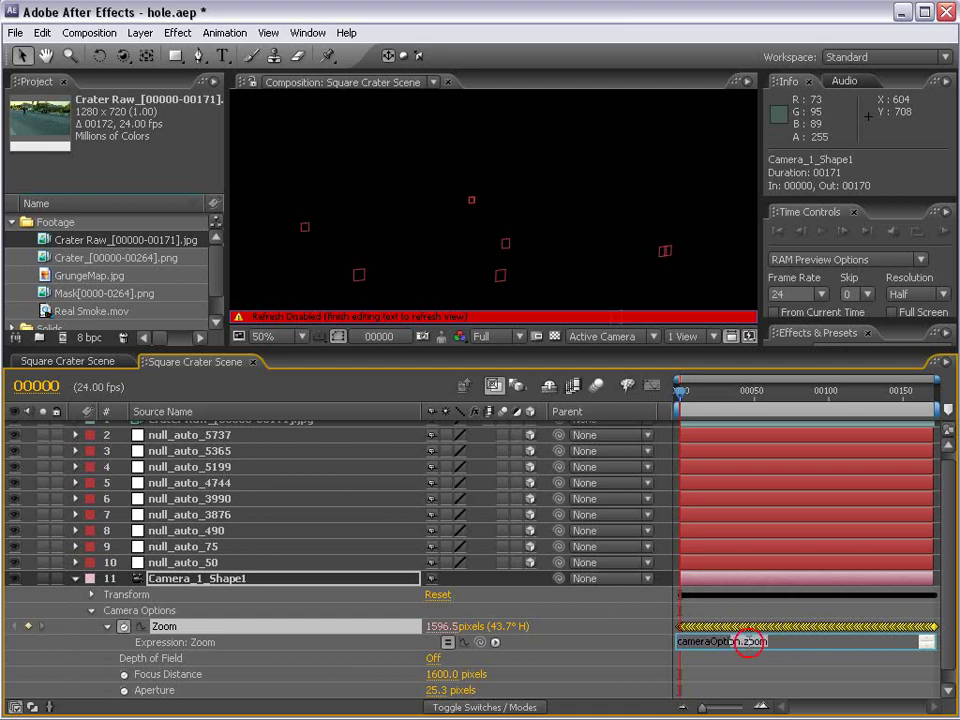
pyautogui.click(915, 597)
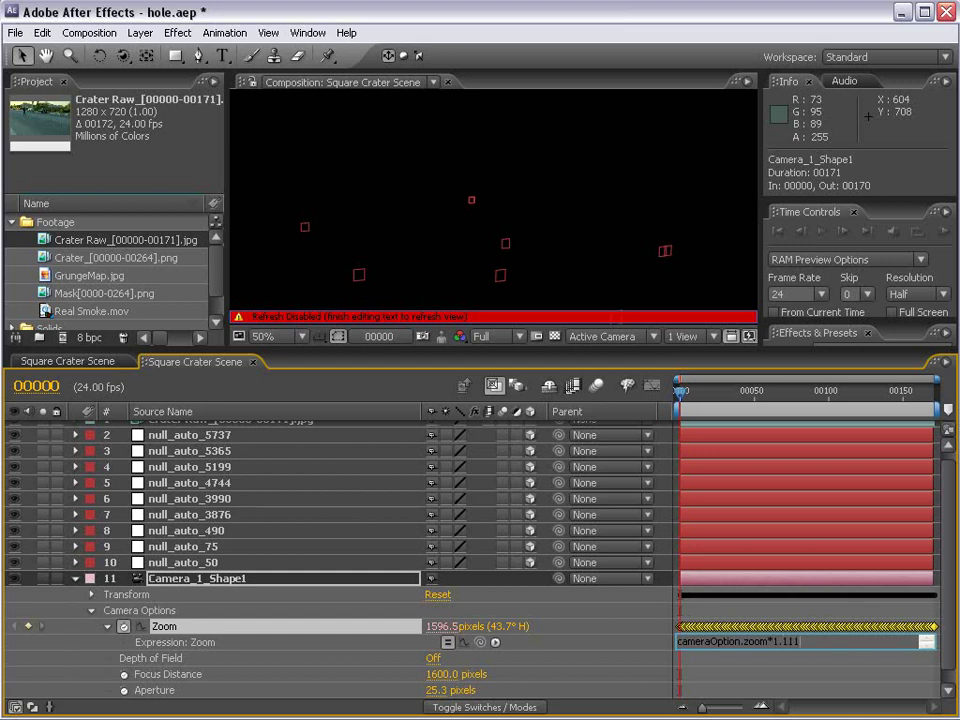
pyautogui.click(808, 664)
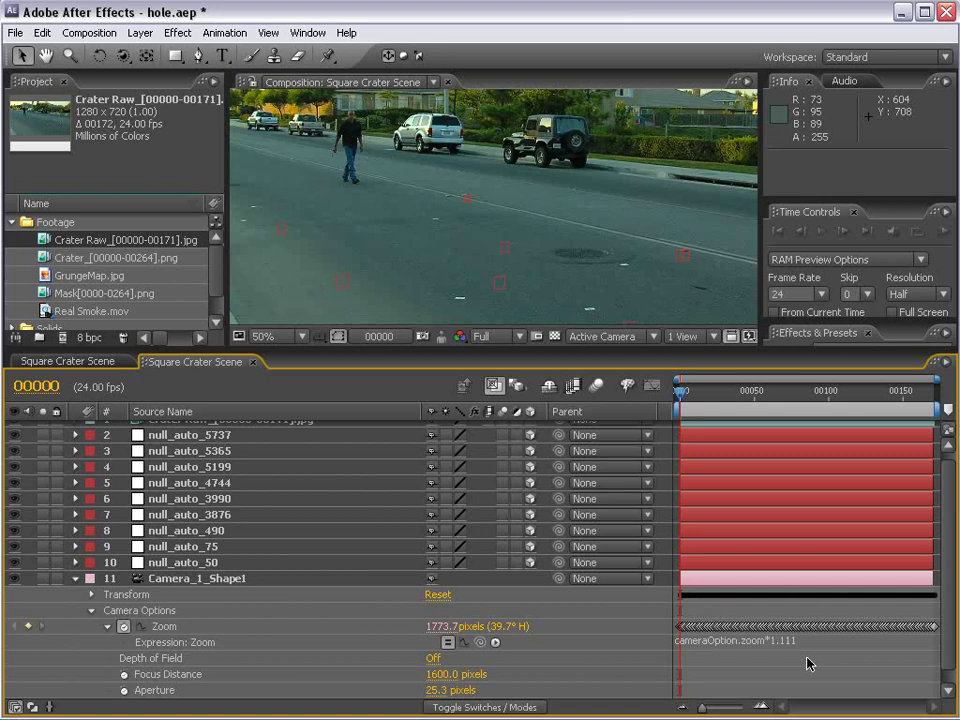
pyautogui.press('h')
pyautogui.scroll(2, 525, 221)
pyautogui.moveTo(525, 221); pyautogui.dragTo(589, 249)
pyautogui.press('v')
pyautogui.scroll(-2, 542, 231)
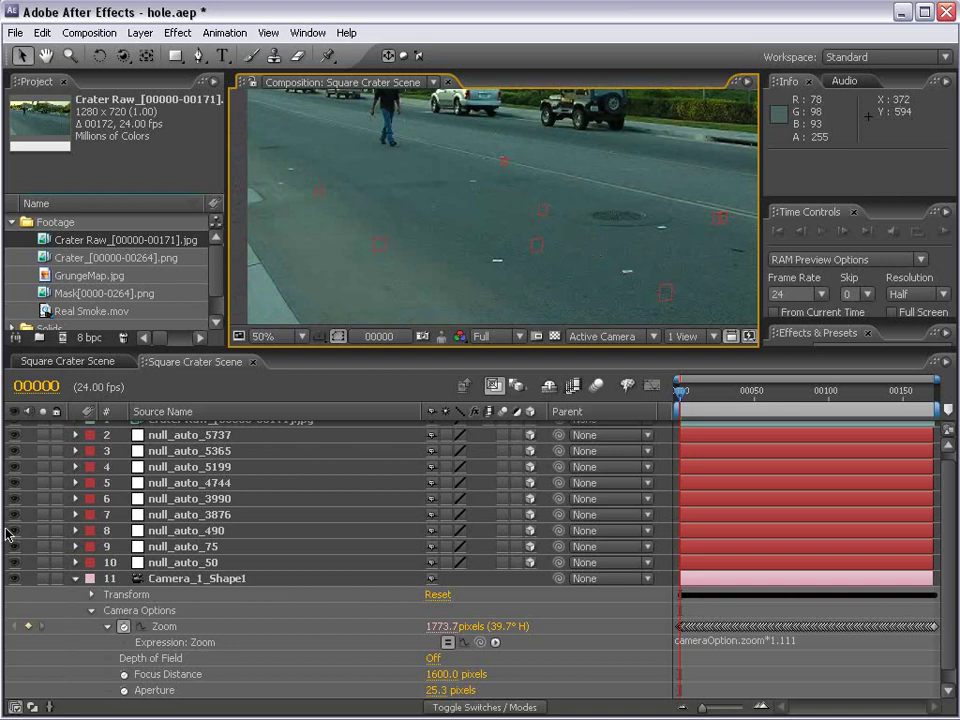
pyautogui.click(76, 580)
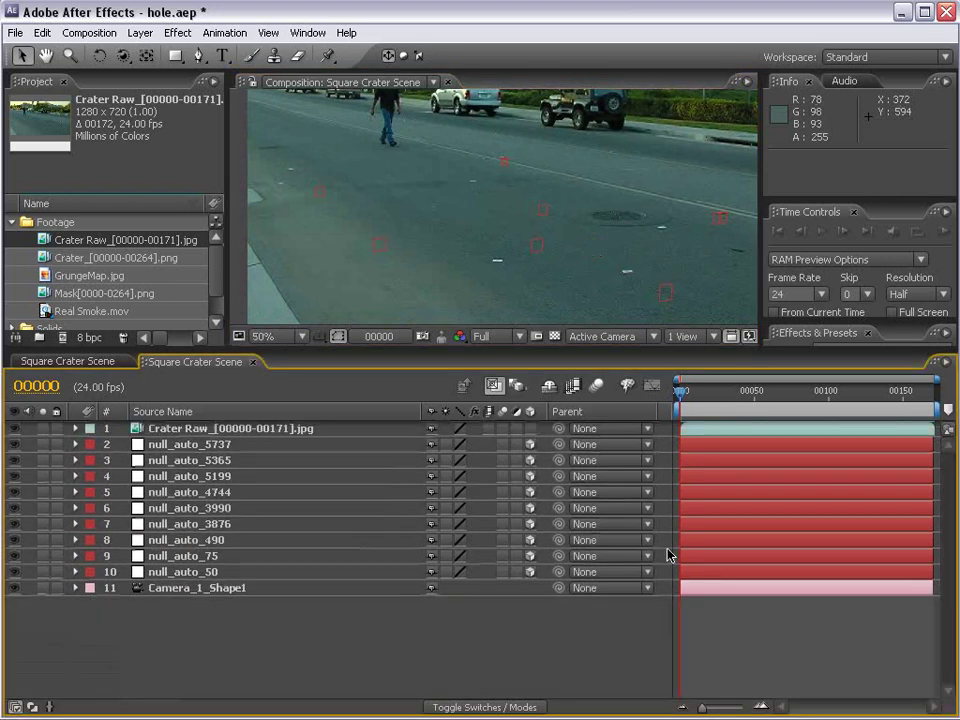
pyautogui.moveTo(420, 350); pyautogui.dragTo(420, 443)
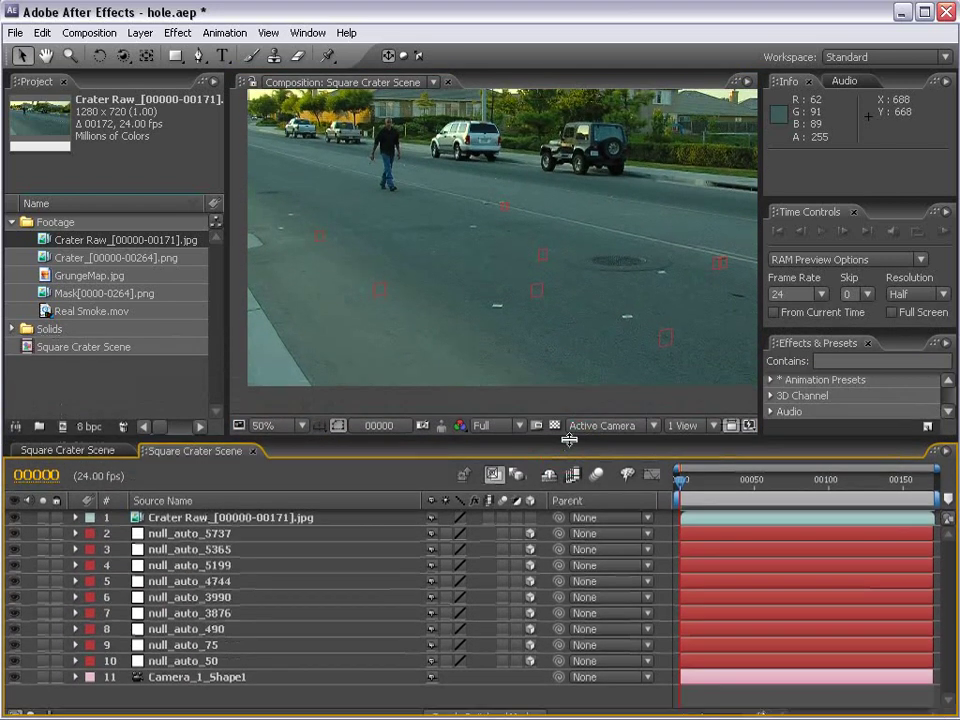
pyautogui.click(101, 260)
pyautogui.moveTo(99, 263); pyautogui.dragTo(160, 520)
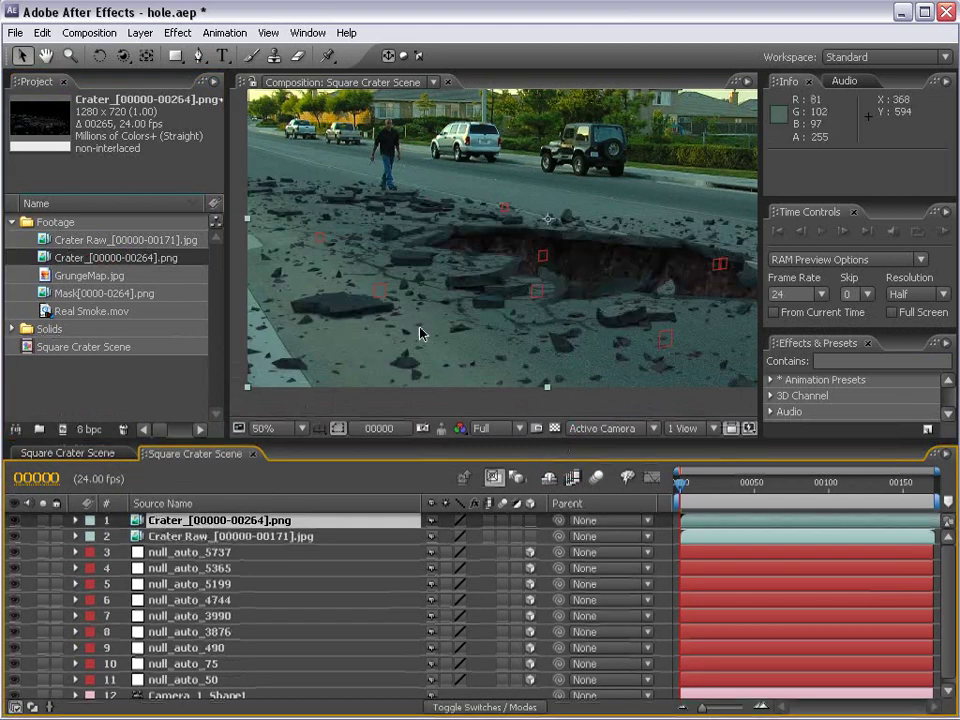
pyautogui.scroll(-1, 420, 332)
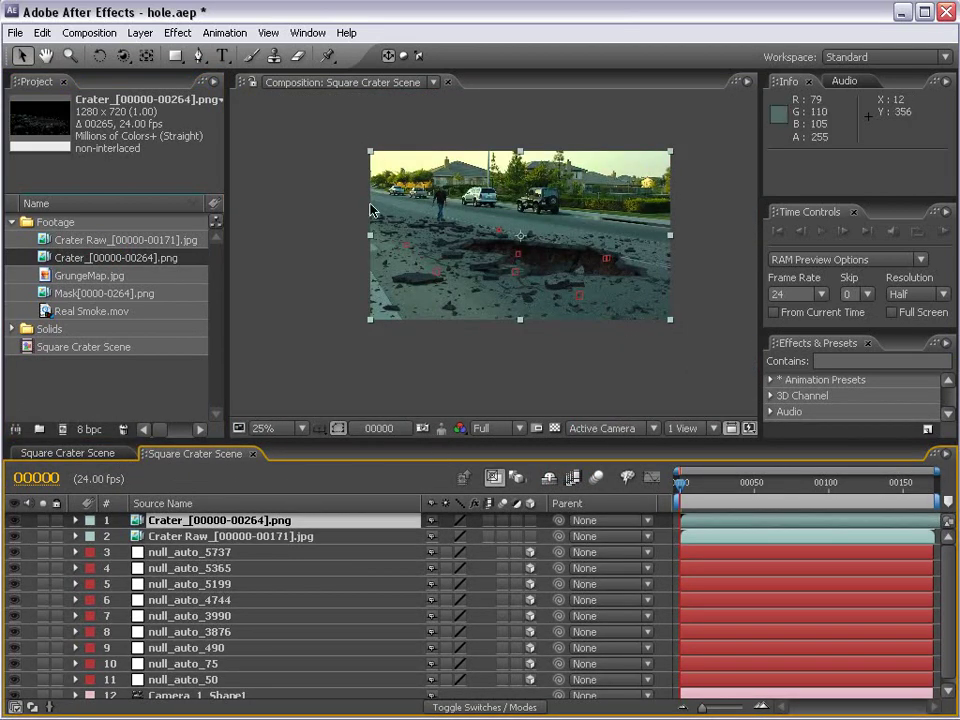
pyautogui.scroll(1, 493, 252)
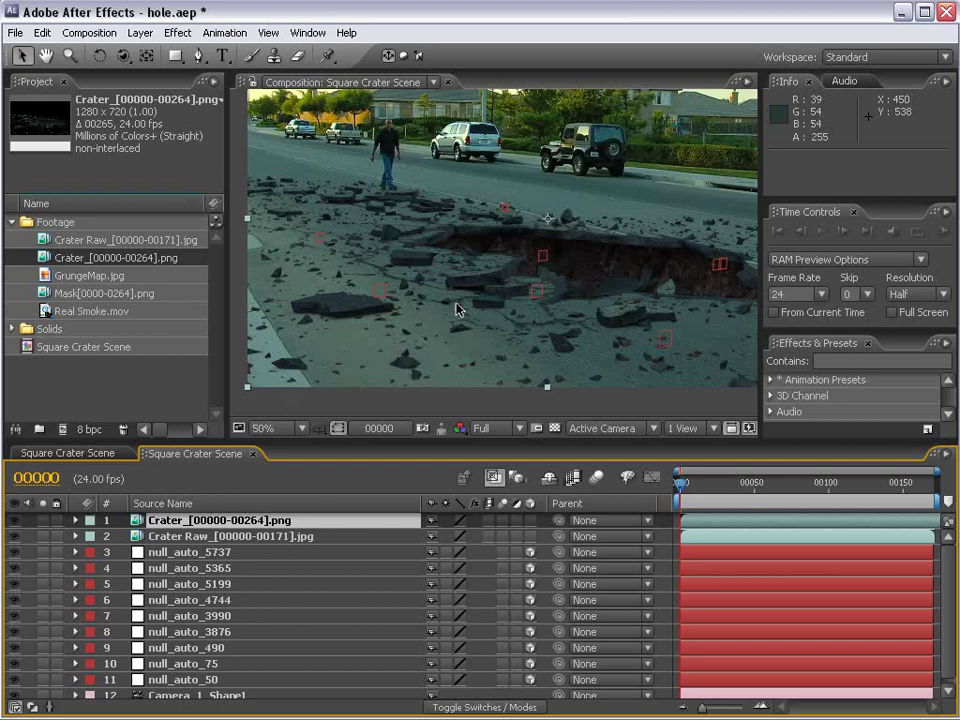
# - Pan and scrub through later frames to check the crater against the tracked nulls
pyautogui.press('h')
pyautogui.moveTo(522, 278); pyautogui.dragTo(477, 298)
pyautogui.scroll(-1, 477, 298)
pyautogui.press('v')
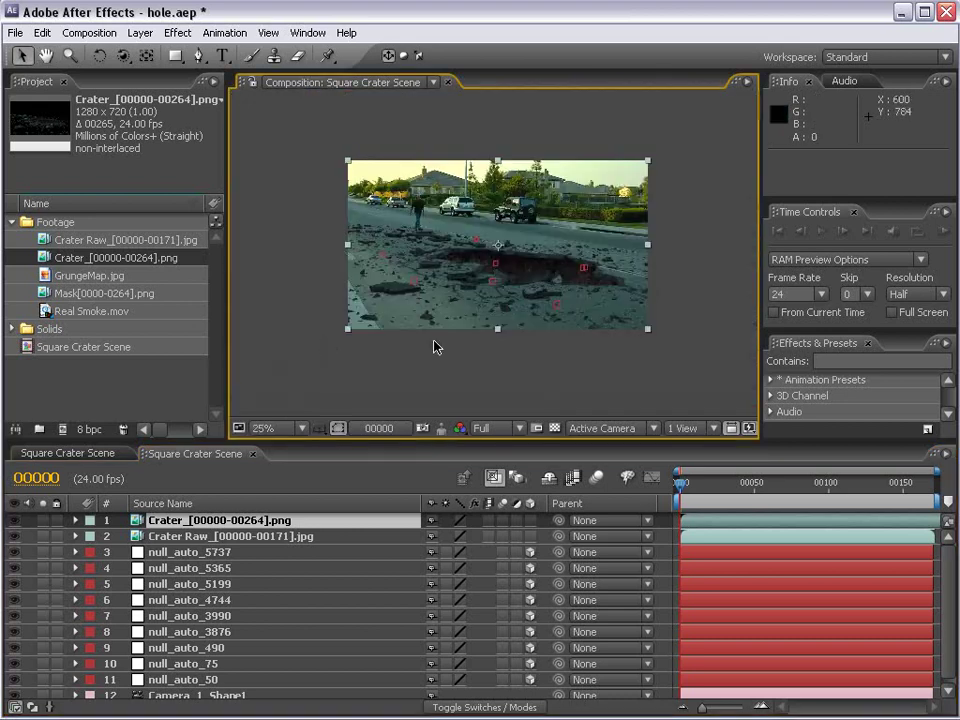
pyautogui.scroll(1, 517, 360)
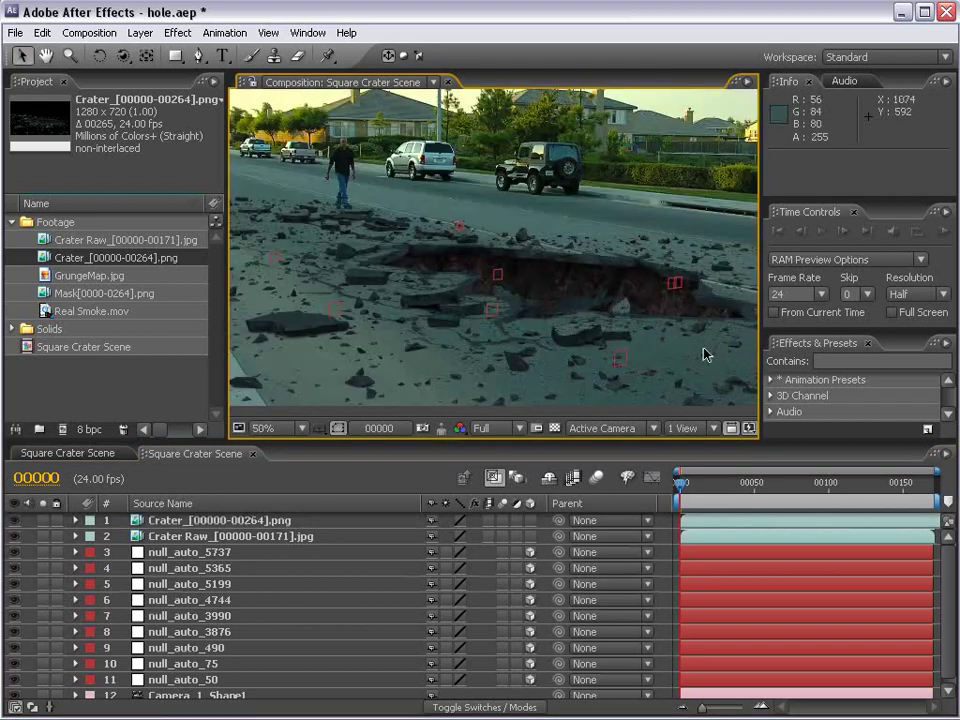
pyautogui.moveTo(682, 483); pyautogui.dragTo(903, 492)
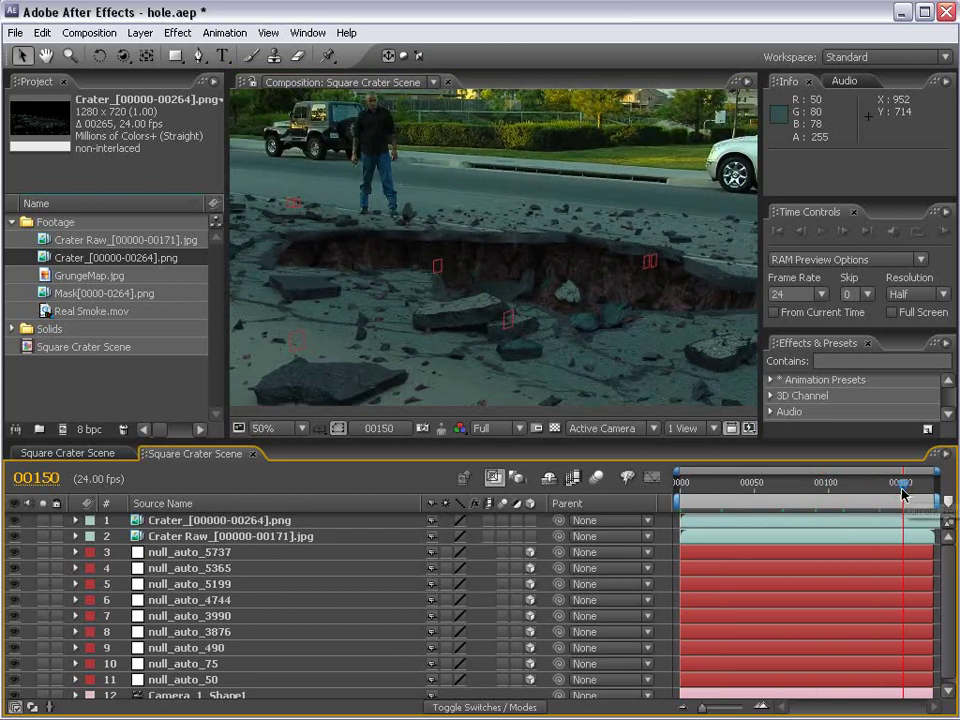
pyautogui.scroll(-2, 627, 312)
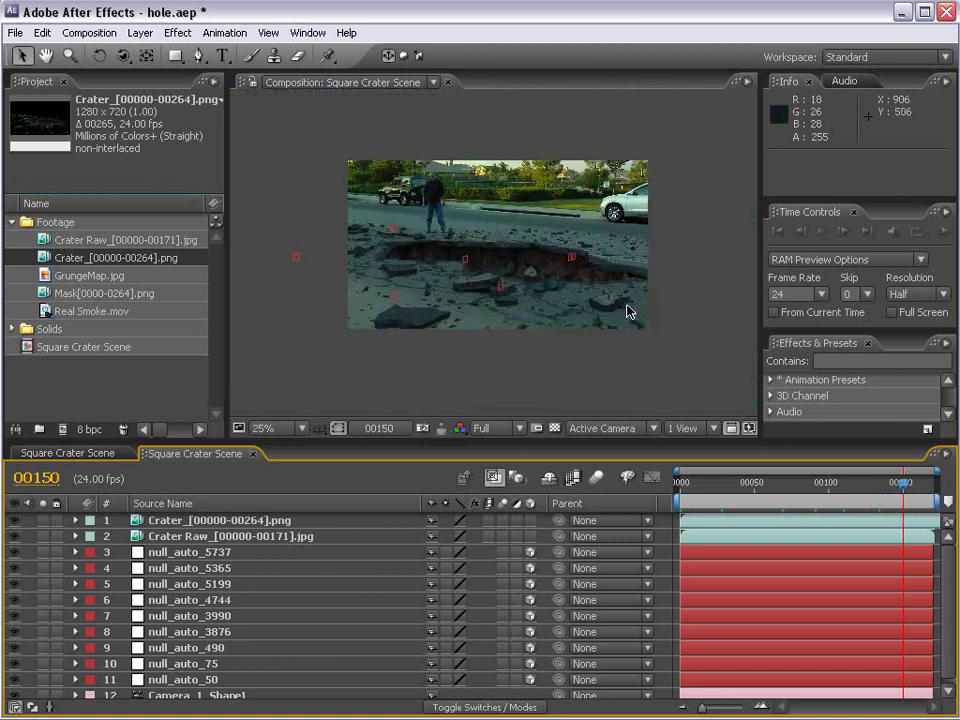
pyautogui.click(176, 553)
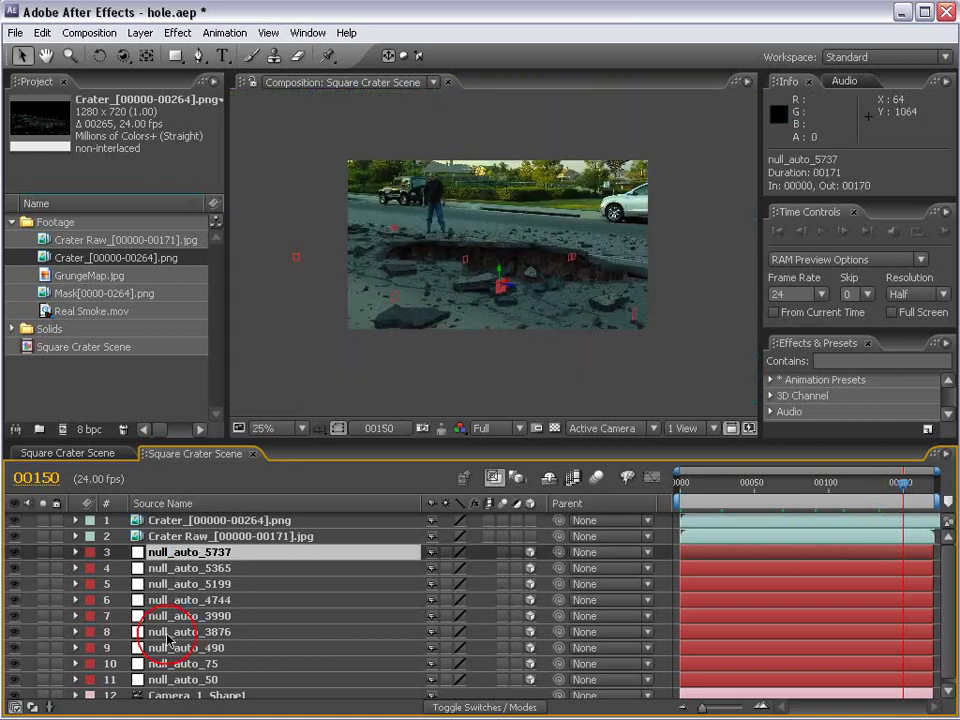
pyautogui.scroll(2, 577, 283)
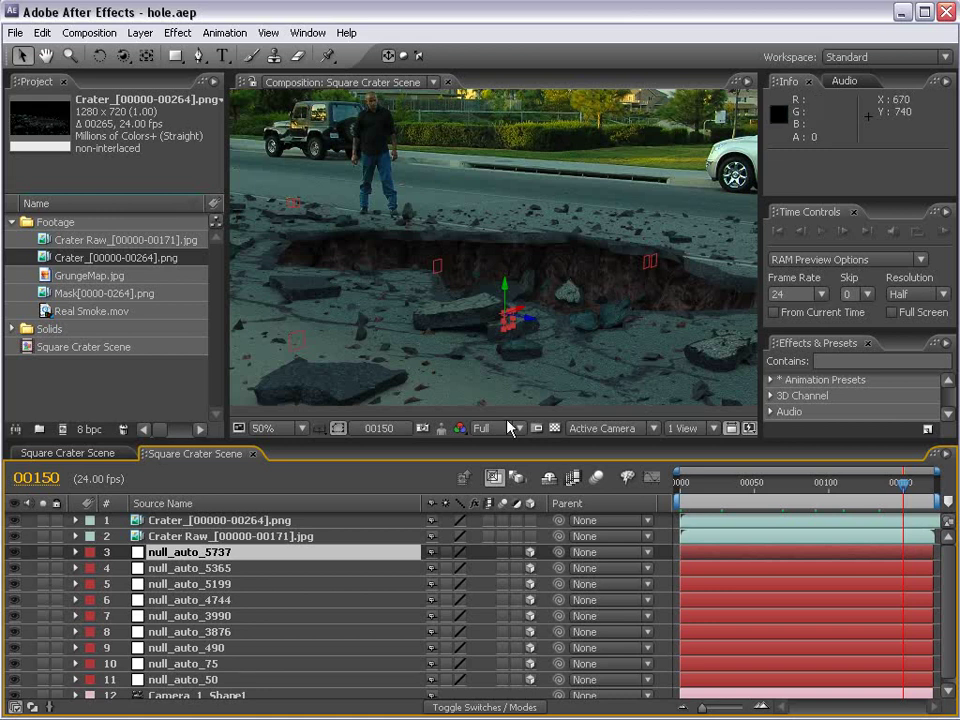
pyautogui.scroll(-2, 452, 281)
pyautogui.click(593, 386)
pyautogui.scroll(2, 593, 386)
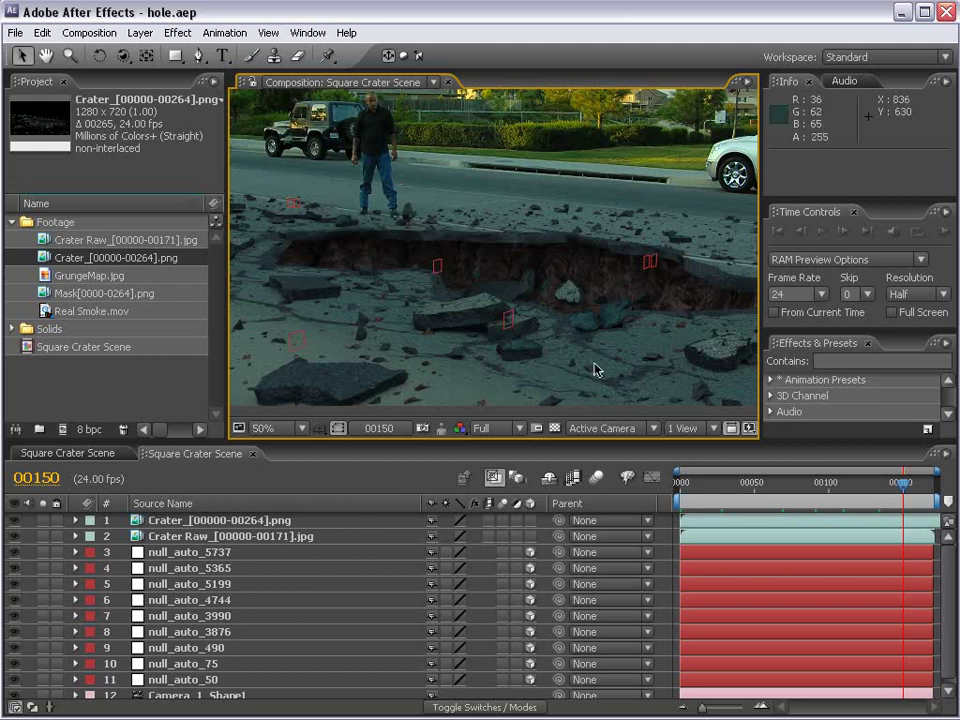
# - Preview the 1500 x 1500 GrungeMap.jpg texture, then return to the Square Crater Scene composition
pyautogui.doubleClick(100, 276)
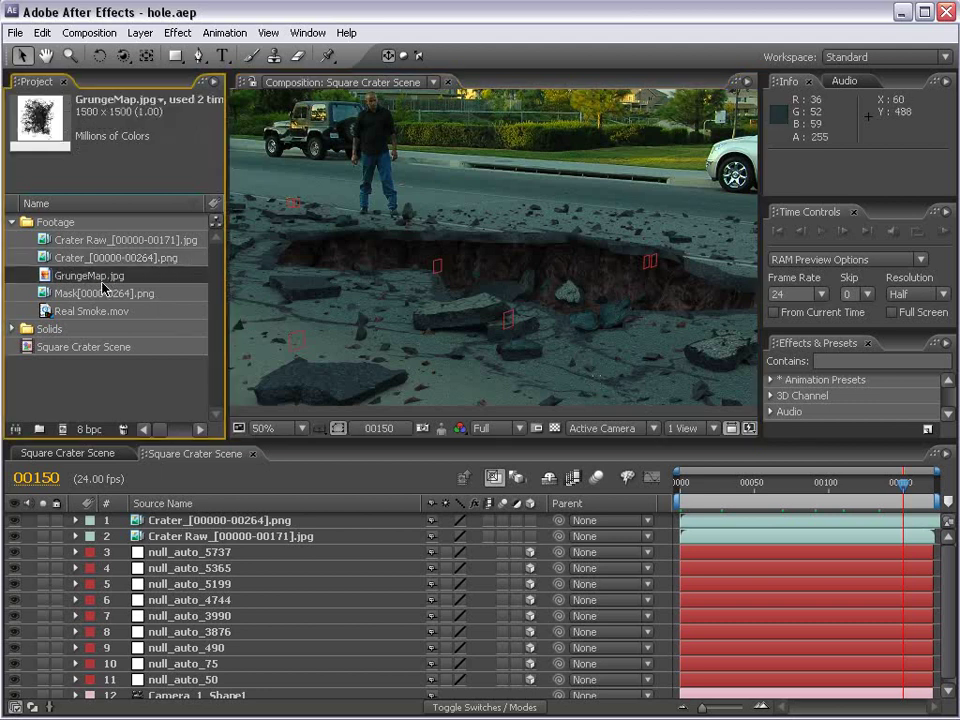
pyautogui.scroll(2, 411, 272)
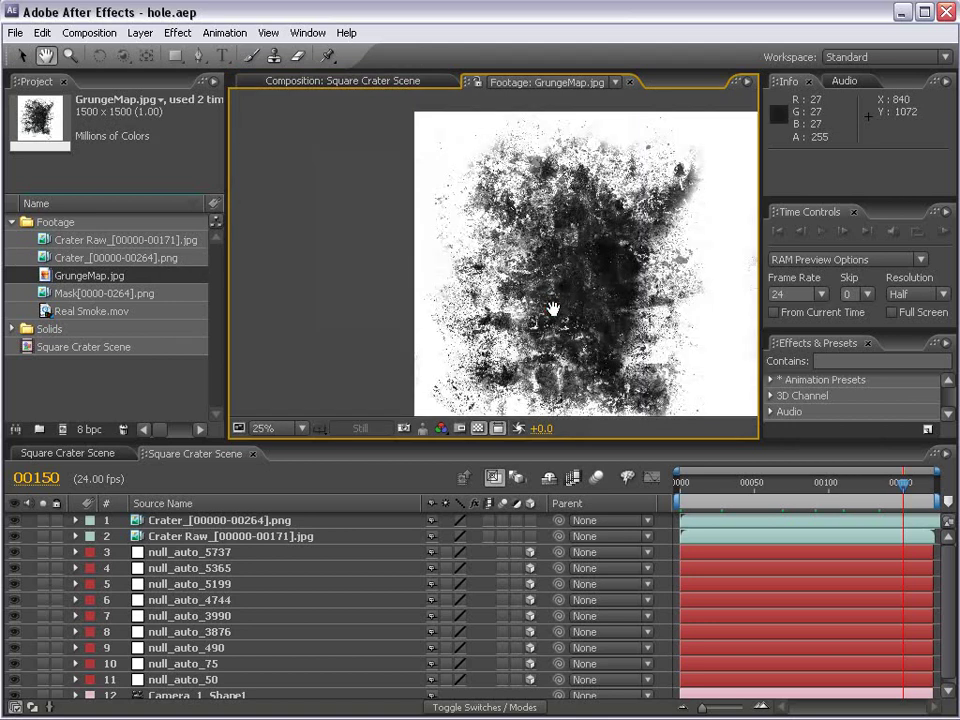
pyautogui.press('v')
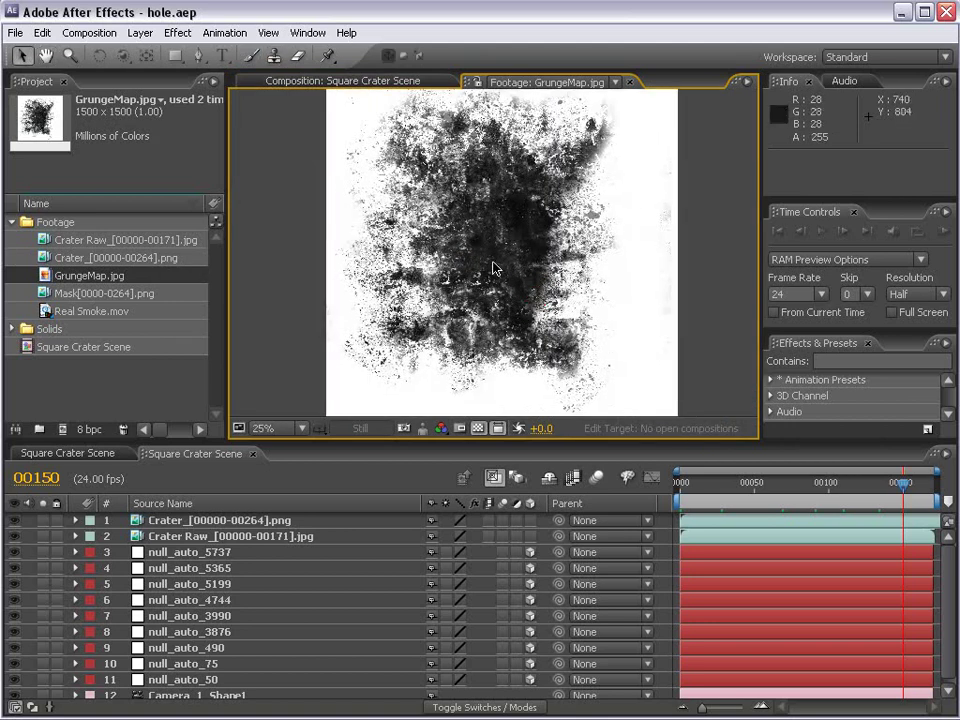
pyautogui.click(313, 84)
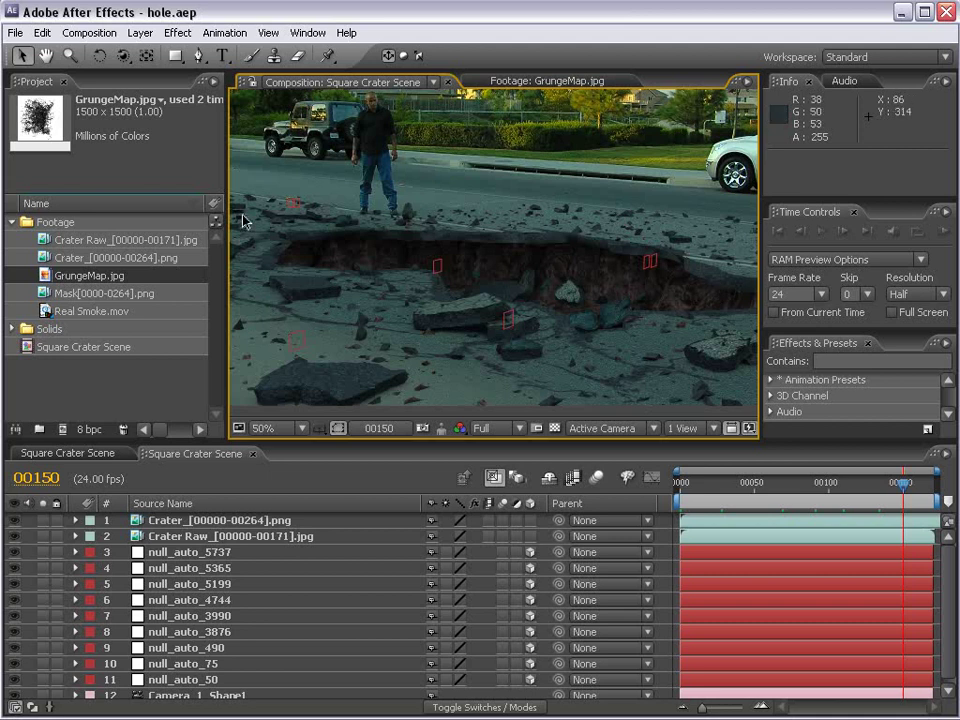
pyautogui.scroll(-1, 242, 220)
pyautogui.click(193, 695)
pyautogui.scroll(-1, 220, 650)
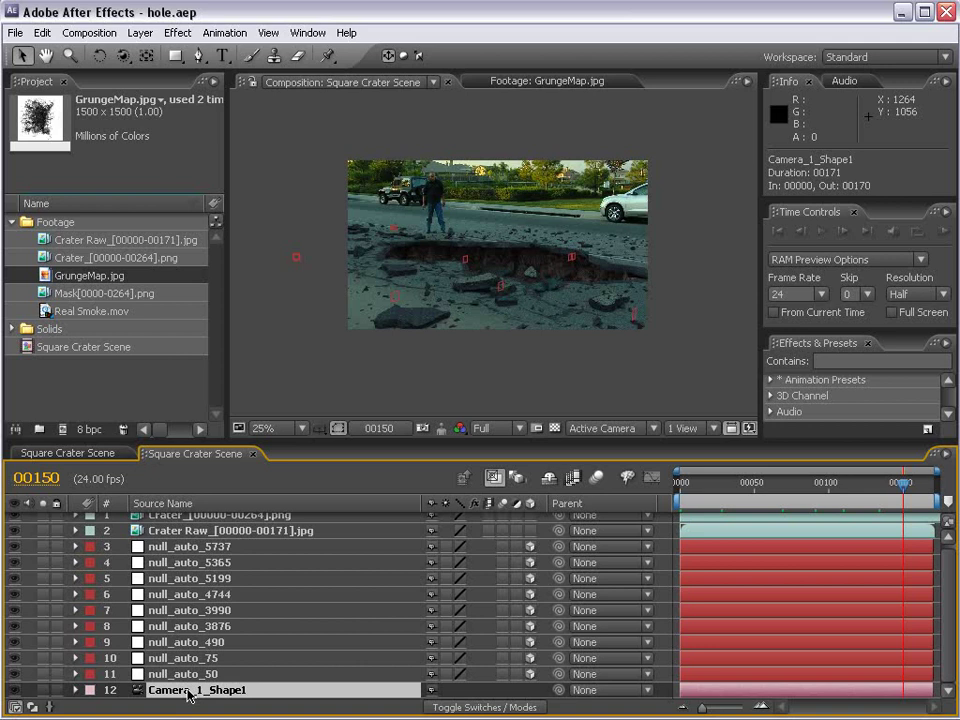
pyautogui.scroll(2, 510, 255)
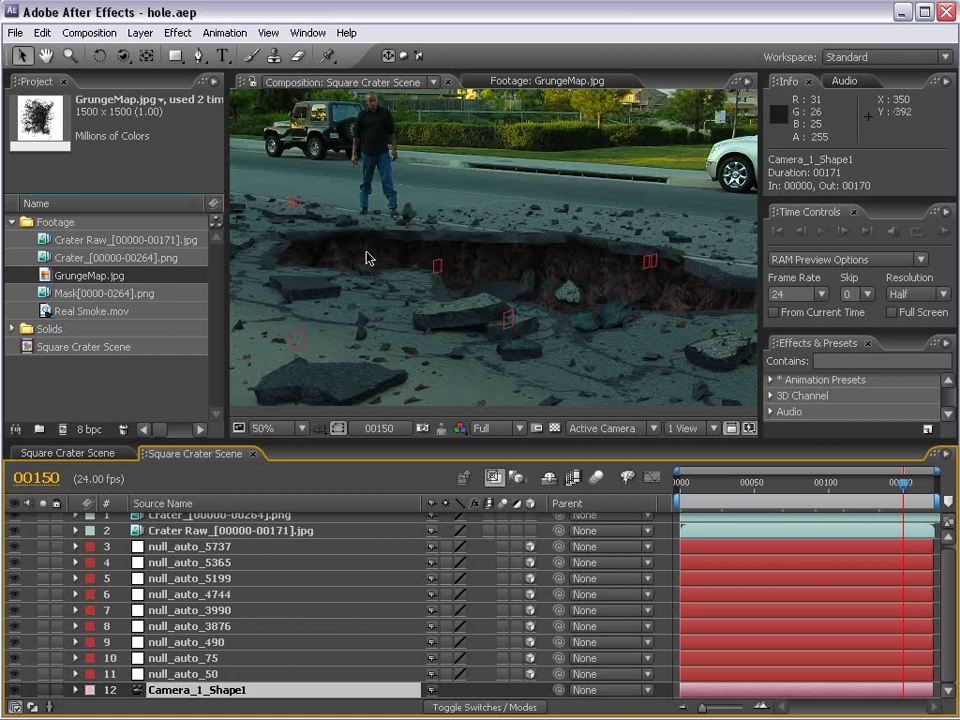
# - Add GrungeMap.jpg as the top layer and set its blending mode to Multiply
pyautogui.scroll(-2, 368, 257)
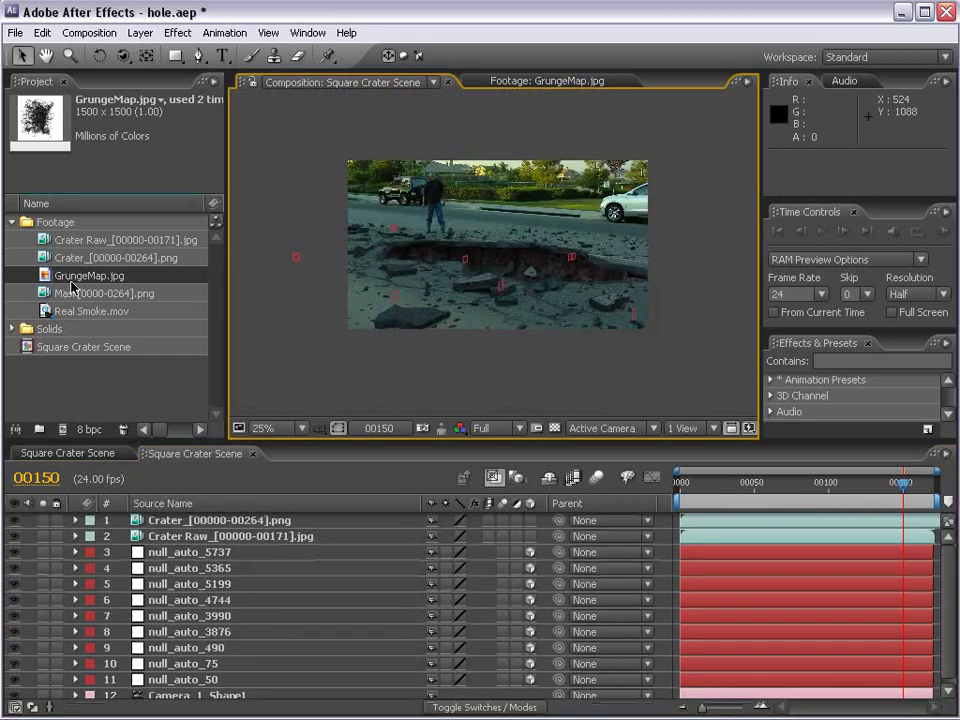
pyautogui.moveTo(66, 274); pyautogui.dragTo(521, 260)
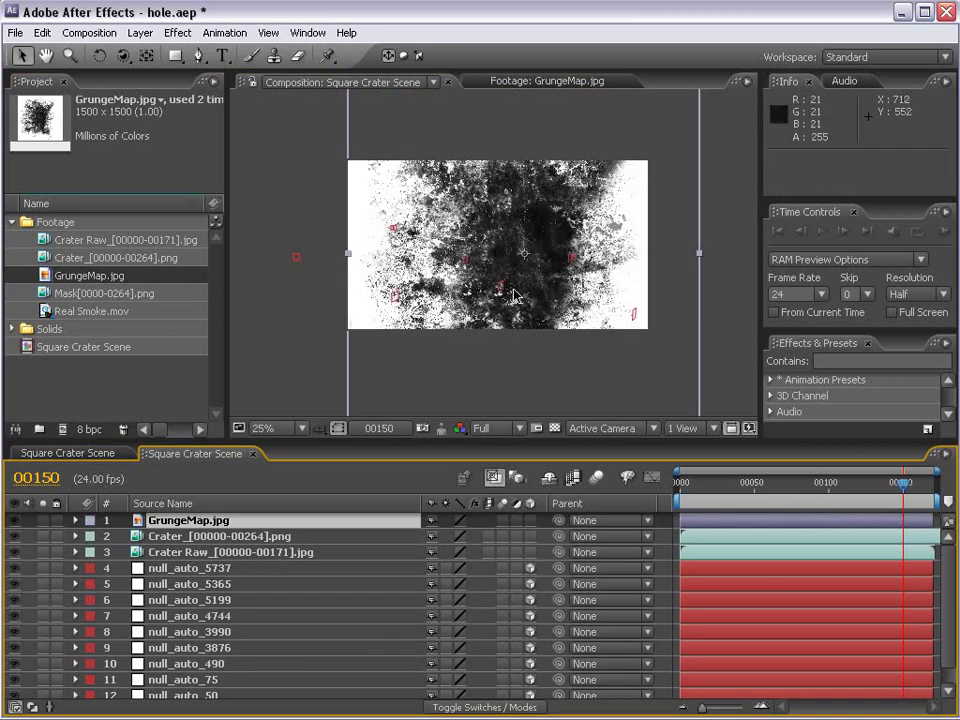
pyautogui.moveTo(620, 378); pyautogui.dragTo(608, 365)
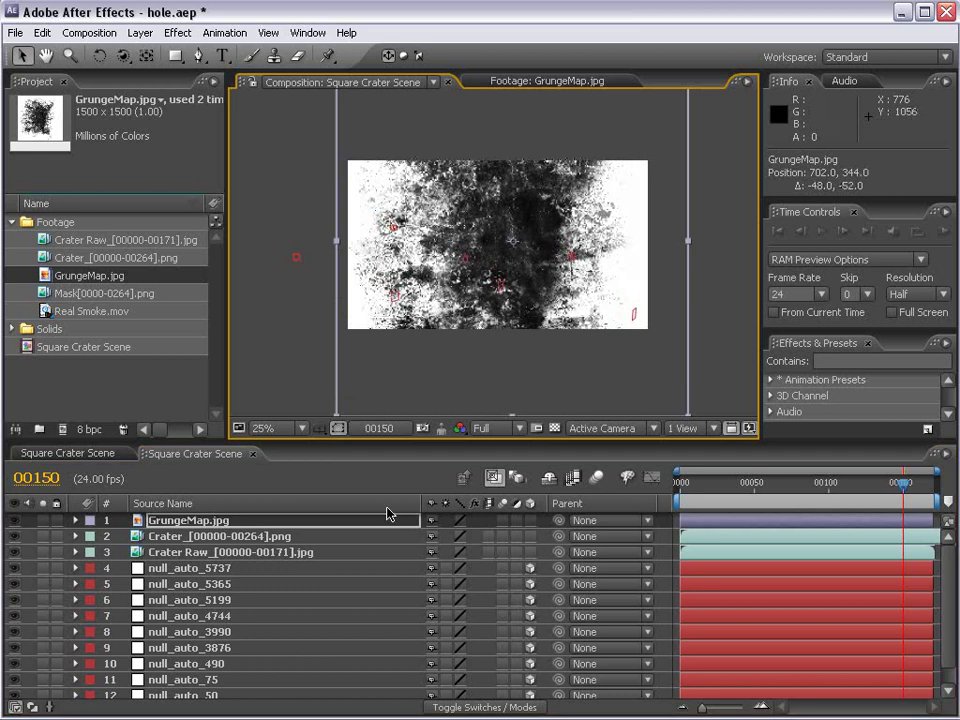
pyautogui.press('F4')
pyautogui.click(464, 521)
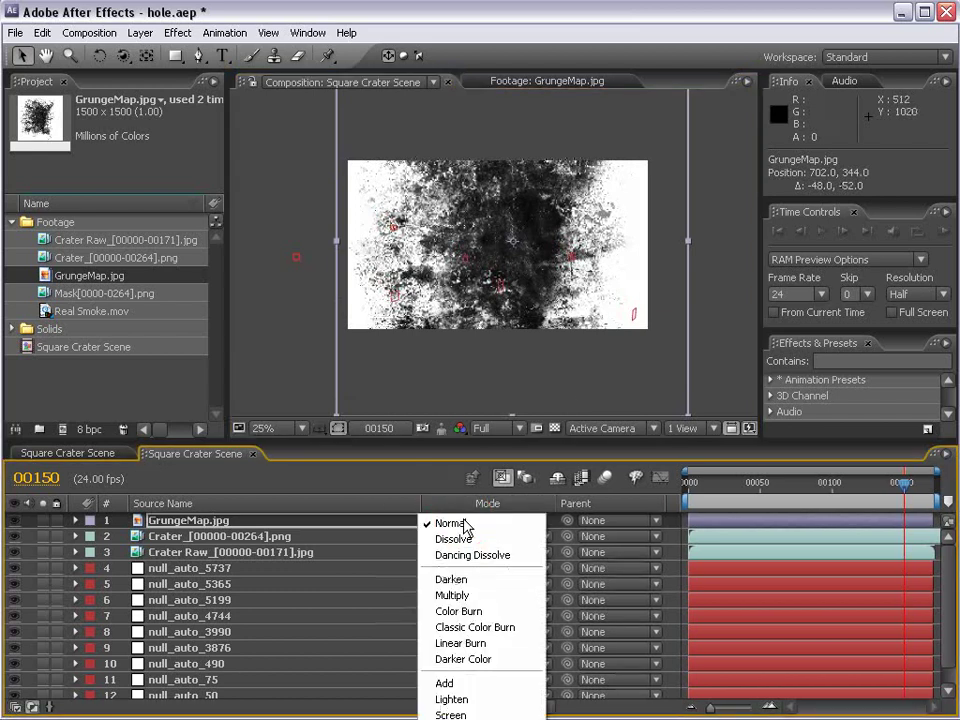
pyautogui.click(486, 598)
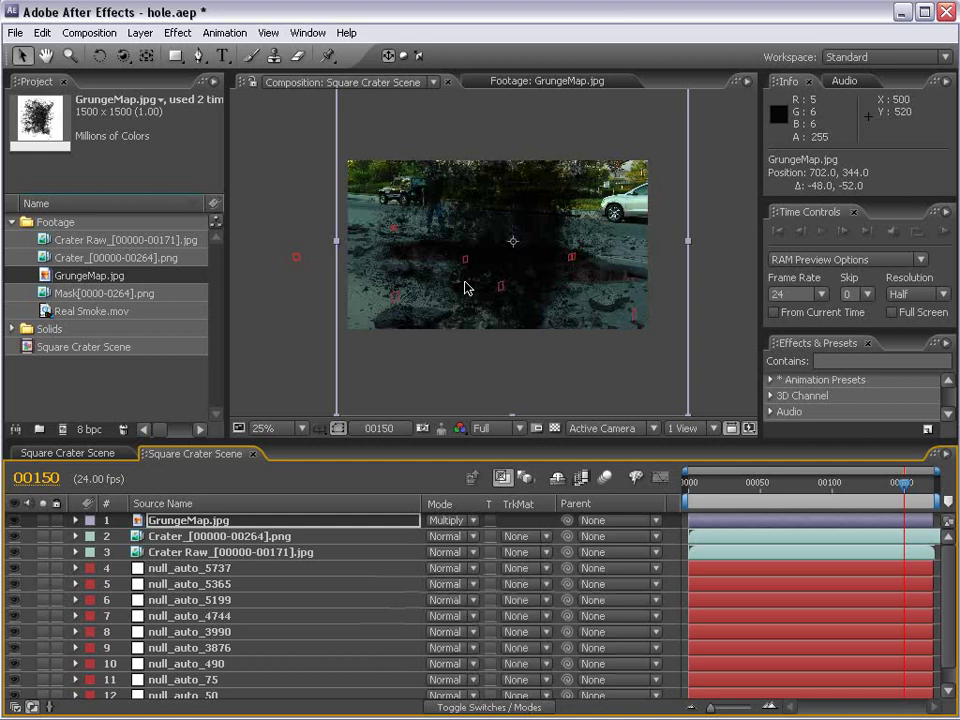
# - Move the grunge layer down toward the road and make it a 3D layer
pyautogui.moveTo(467, 243); pyautogui.dragTo(452, 300)
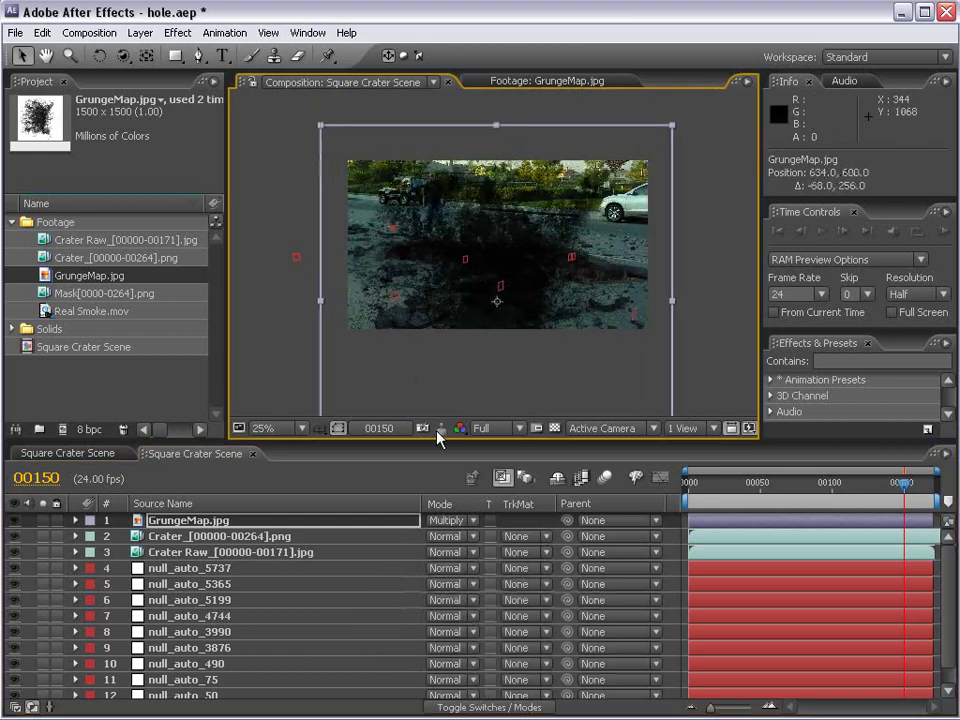
pyautogui.press('F4')
pyautogui.click(531, 520)
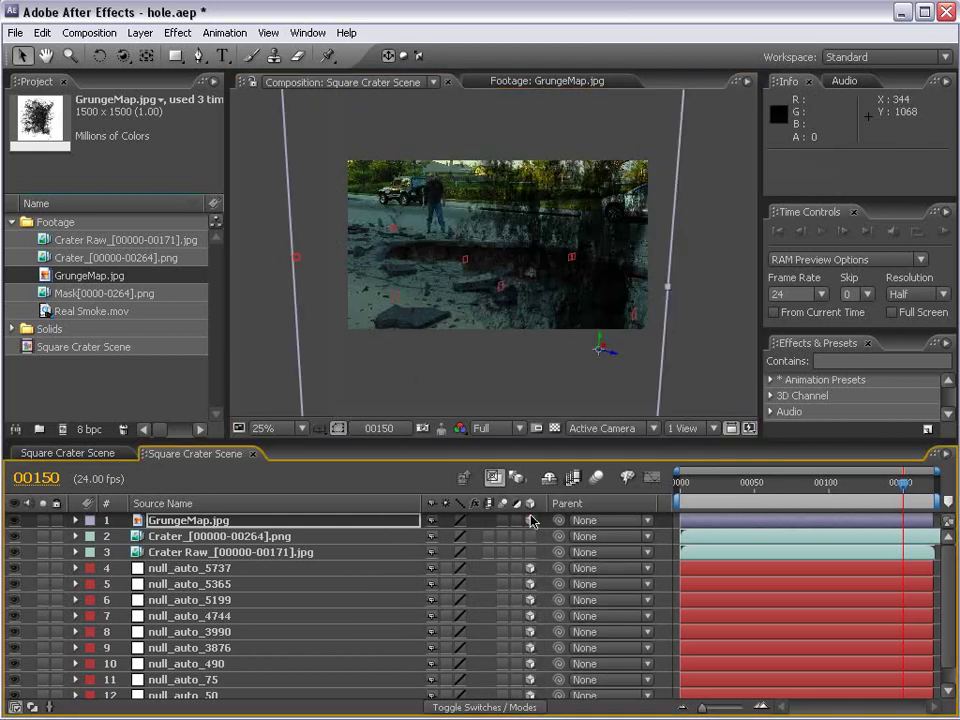
pyautogui.moveTo(700, 484); pyautogui.dragTo(673, 489)
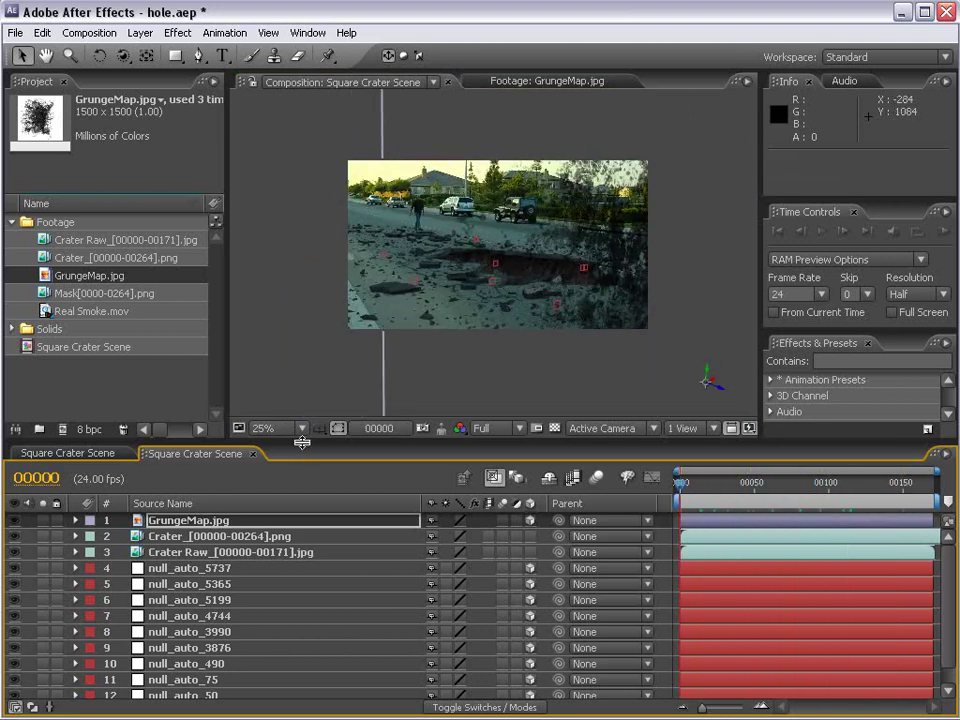
# - Check the tracked nulls in the shot and pick null_auto_5199 near the crater centre
pyautogui.moveTo(304, 440); pyautogui.dragTo(298, 386)
pyautogui.click(185, 520)
pyautogui.click(190, 536)
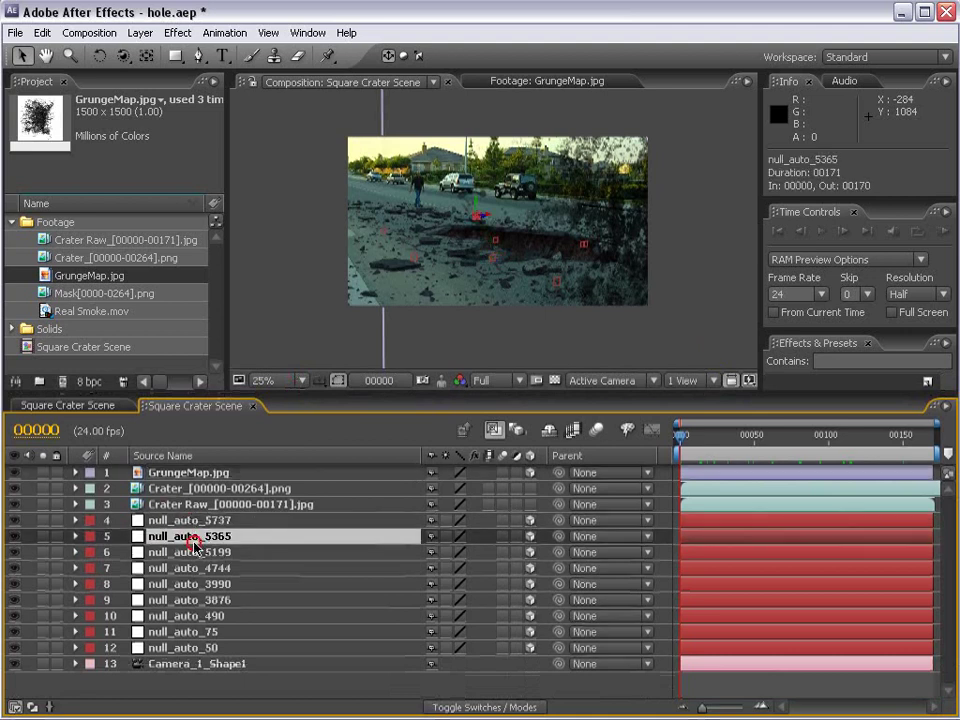
pyautogui.click(197, 583)
pyautogui.click(199, 600)
pyautogui.click(198, 615)
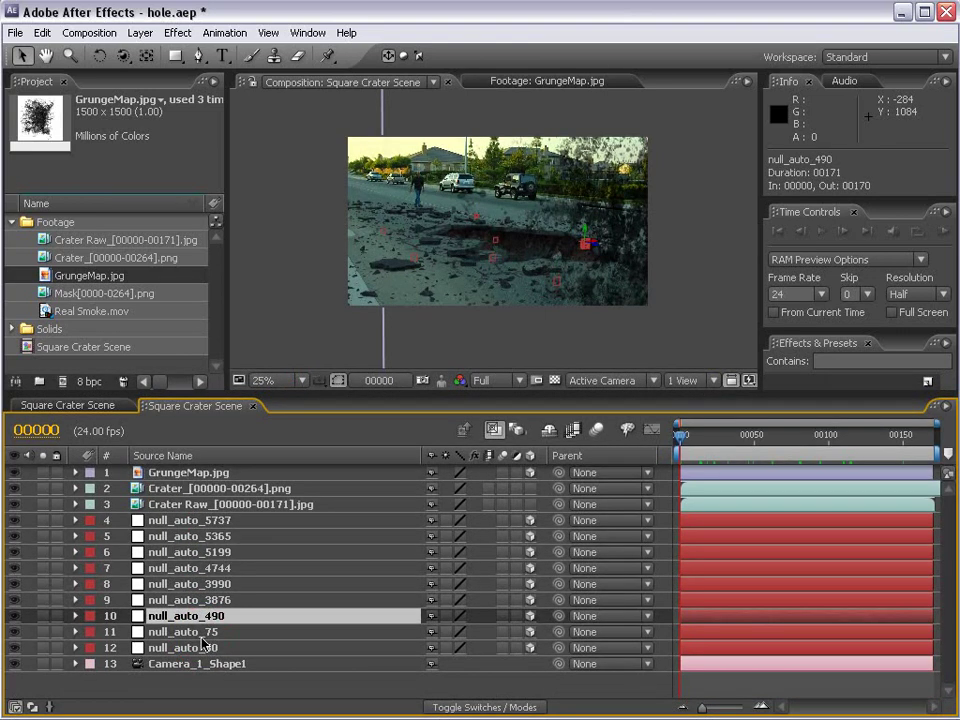
pyautogui.click(200, 631)
pyautogui.click(203, 648)
pyautogui.scroll(1, 536, 176)
pyautogui.click(190, 536)
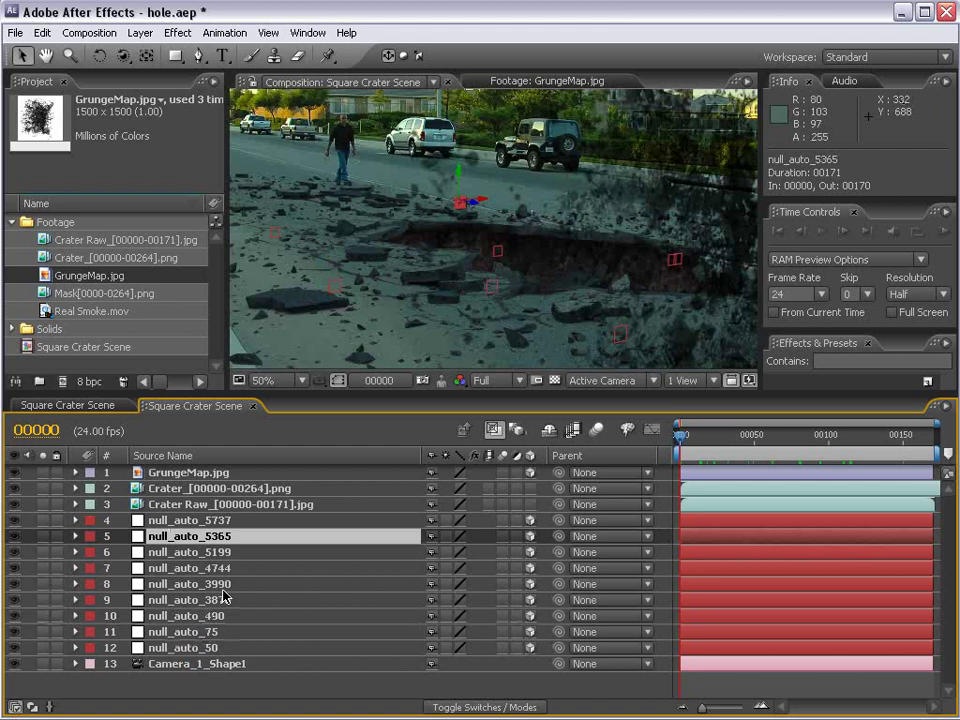
pyautogui.click(204, 521)
pyautogui.click(198, 552)
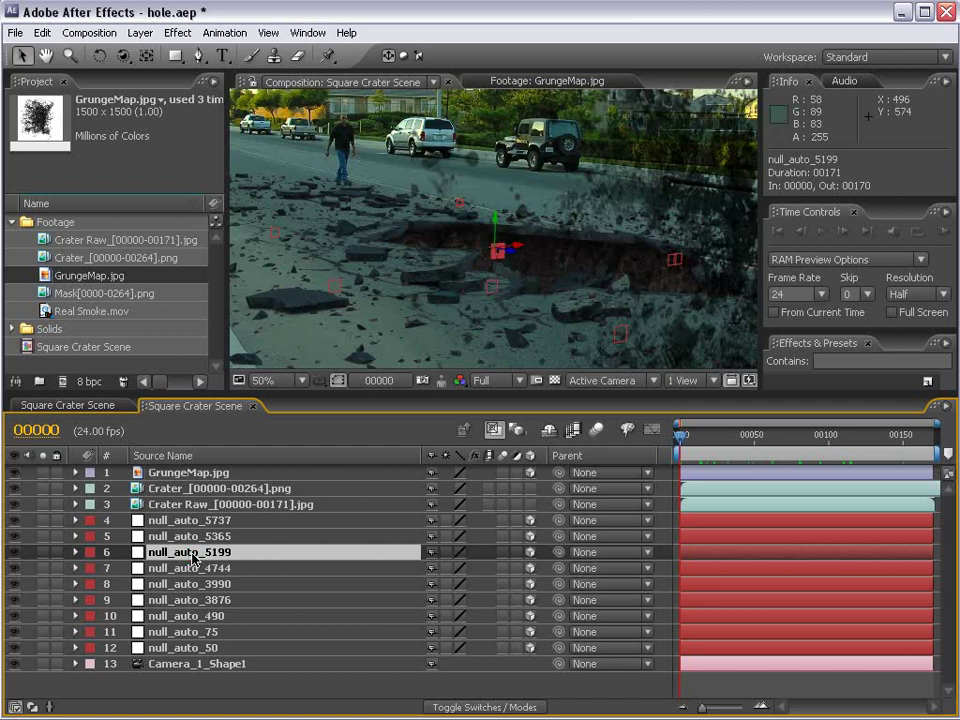
# - Copy null_auto_5199's Position (16.6, 1.6, -129.2) and paste it onto GrungeMap.jpg's Position
pyautogui.press('p')
pyautogui.click(150, 568)
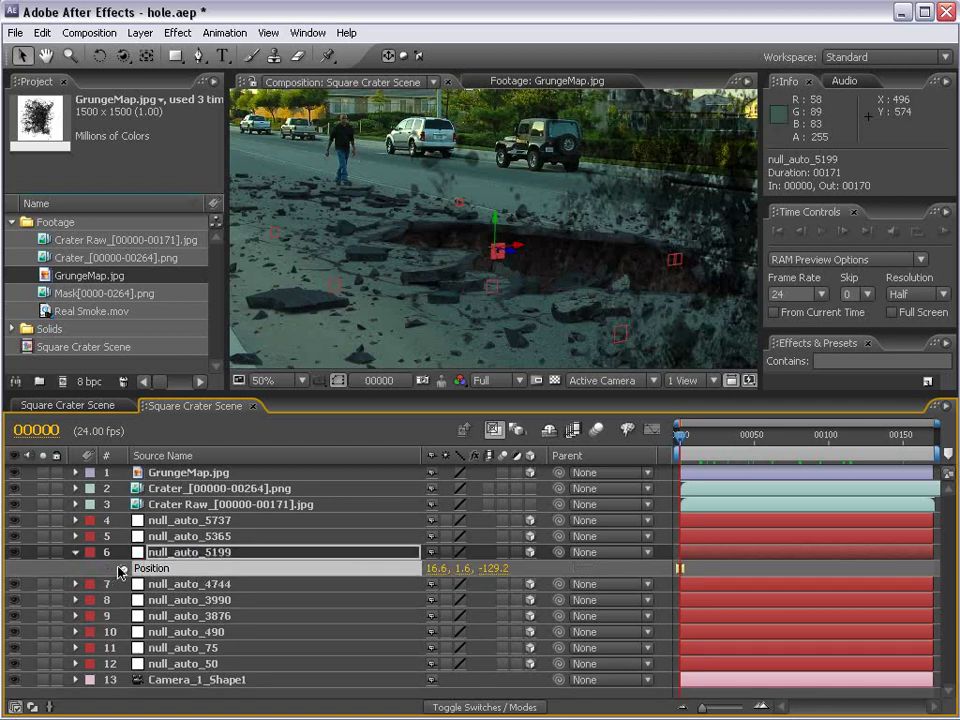
pyautogui.click(42, 33)
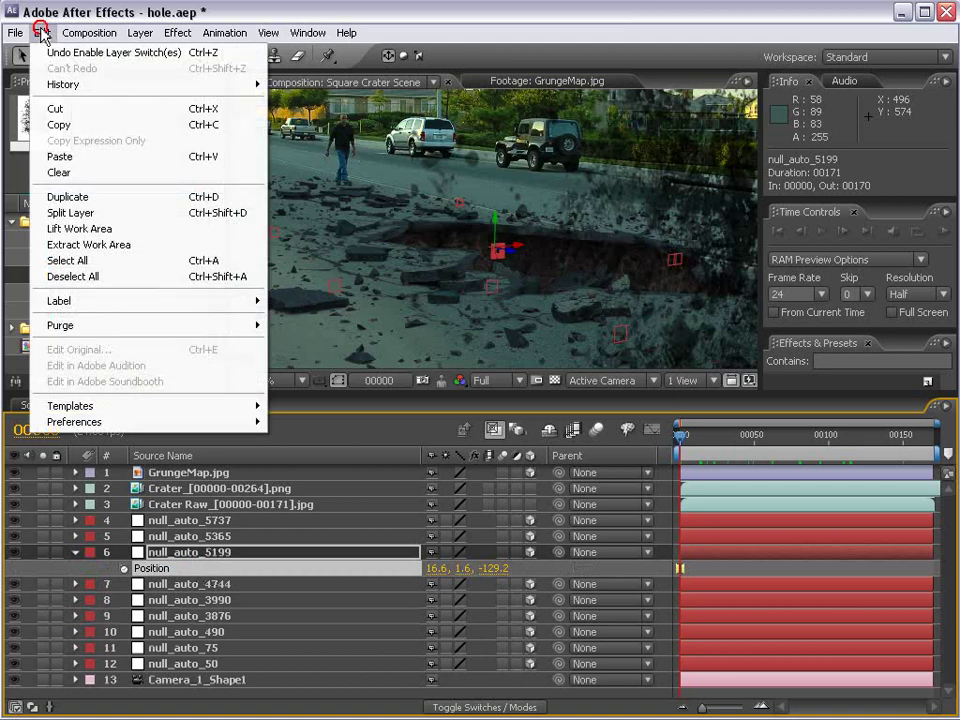
pyautogui.click(103, 125)
pyautogui.click(164, 474)
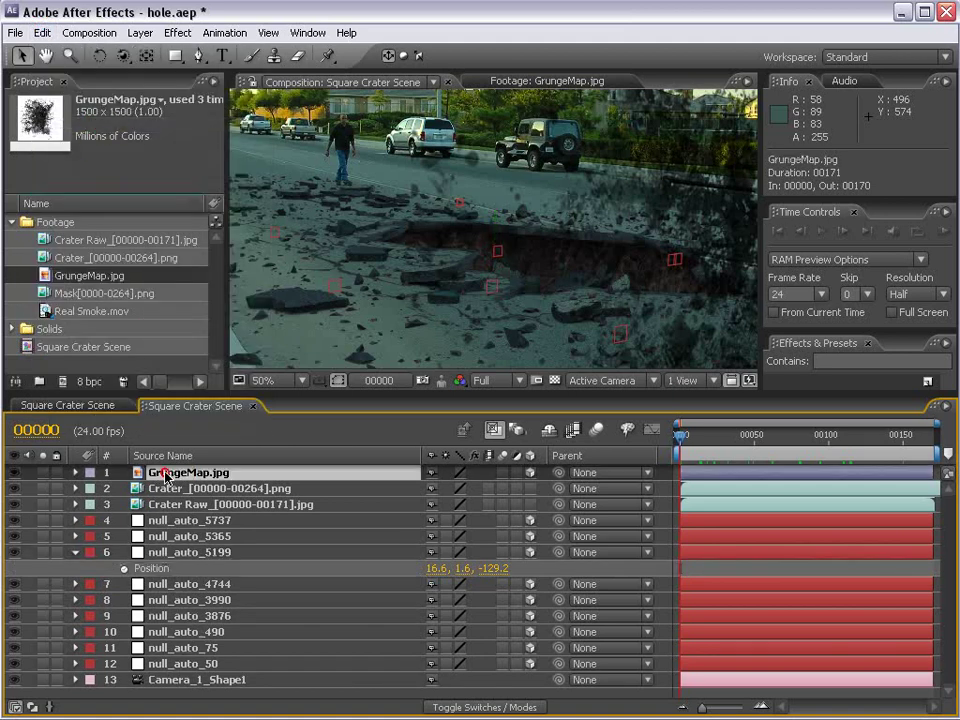
pyautogui.press('p')
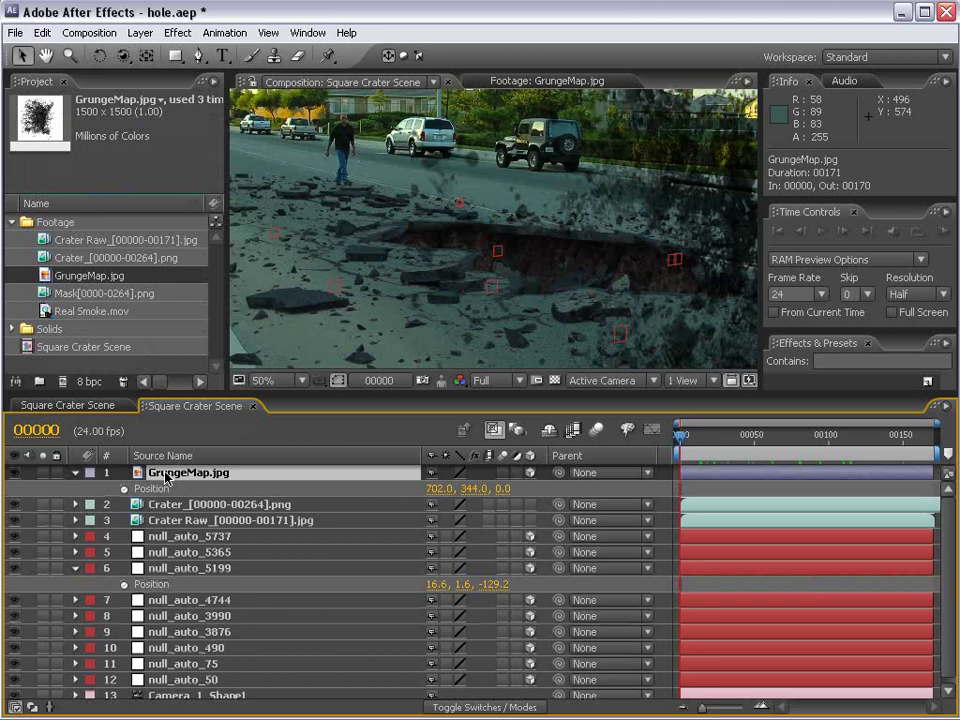
pyautogui.click(164, 490)
pyautogui.click(42, 32)
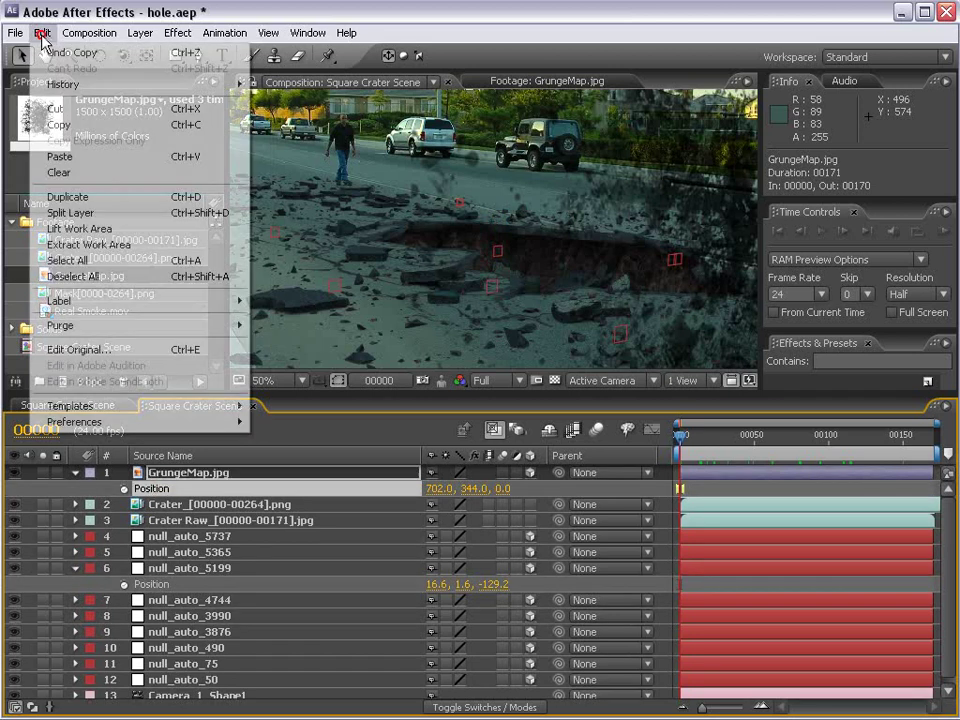
pyautogui.click(68, 158)
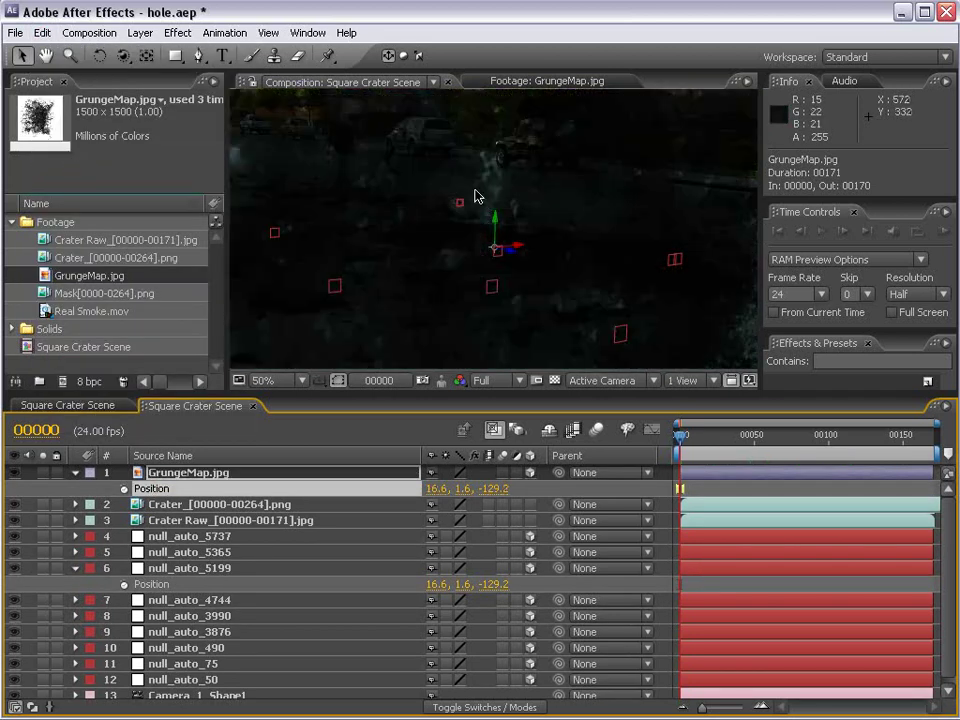
pyautogui.scroll(-2, 510, 220)
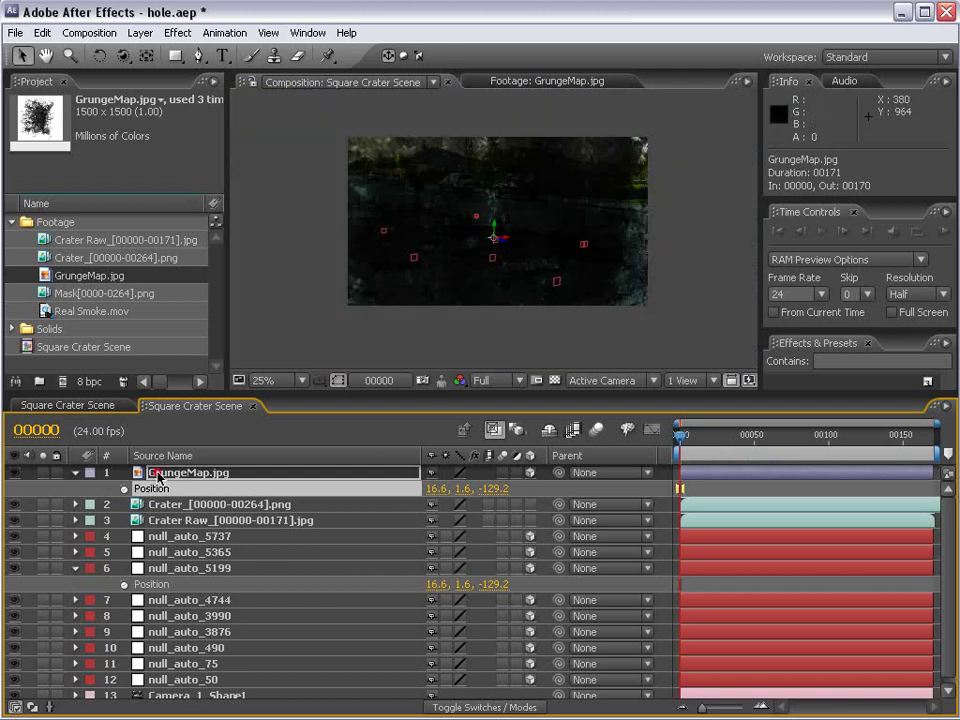
# - Scale GrungeMap to 24% and rotate it 90° so it lies flat on the road
pyautogui.press('s')
pyautogui.moveTo(439, 488); pyautogui.dragTo(391, 493)
pyautogui.press('.')
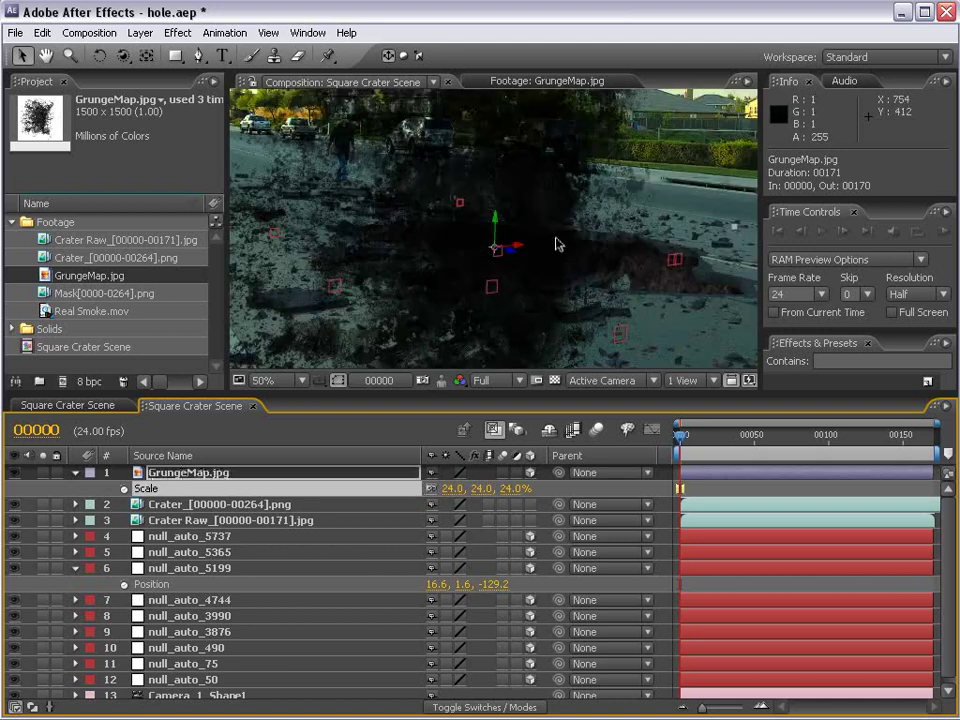
pyautogui.click(99, 56)
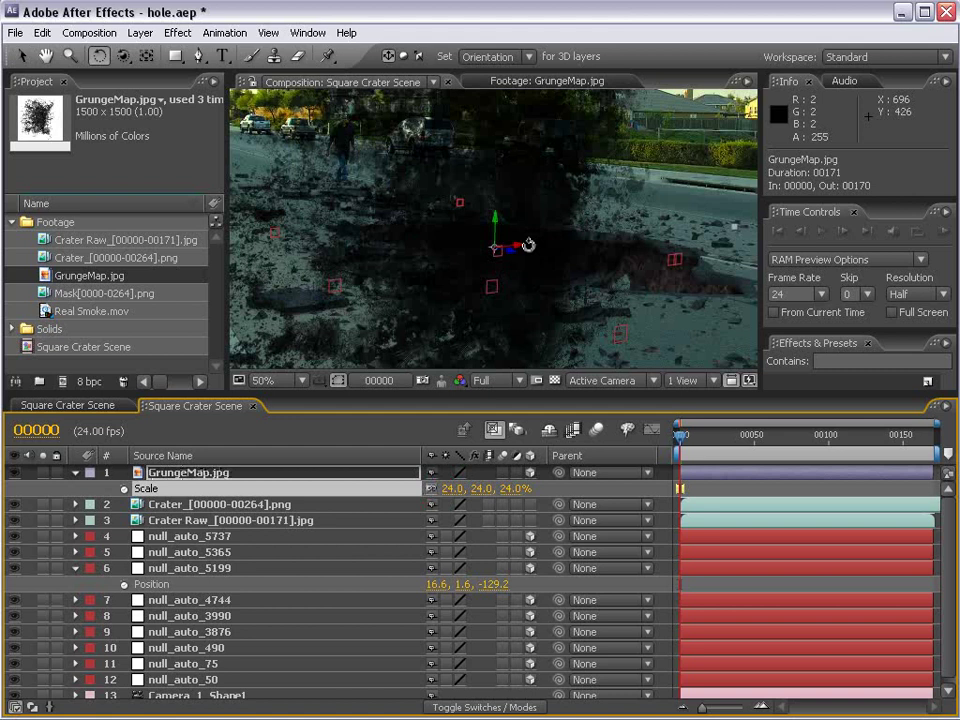
pyautogui.moveTo(523, 246); pyautogui.dragTo(488, 207)
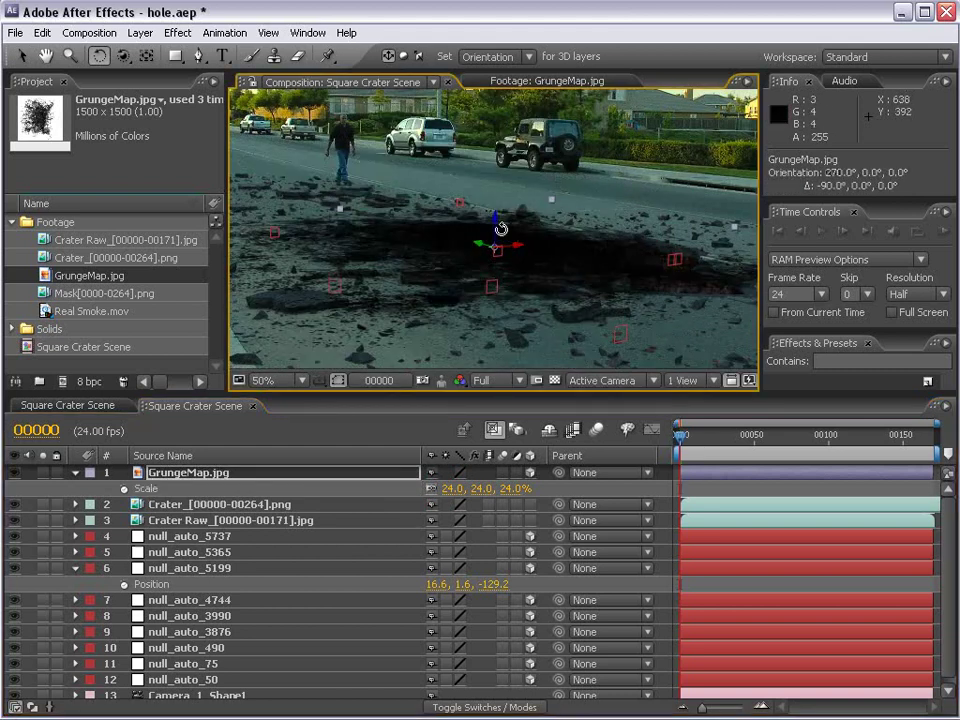
pyautogui.press(',')
# - Move GrungeMap below the Crater layer and nudge it right, under the crater
pyautogui.moveTo(185, 480); pyautogui.dragTo(140, 514)
pyautogui.press('.')
pyautogui.press('v')
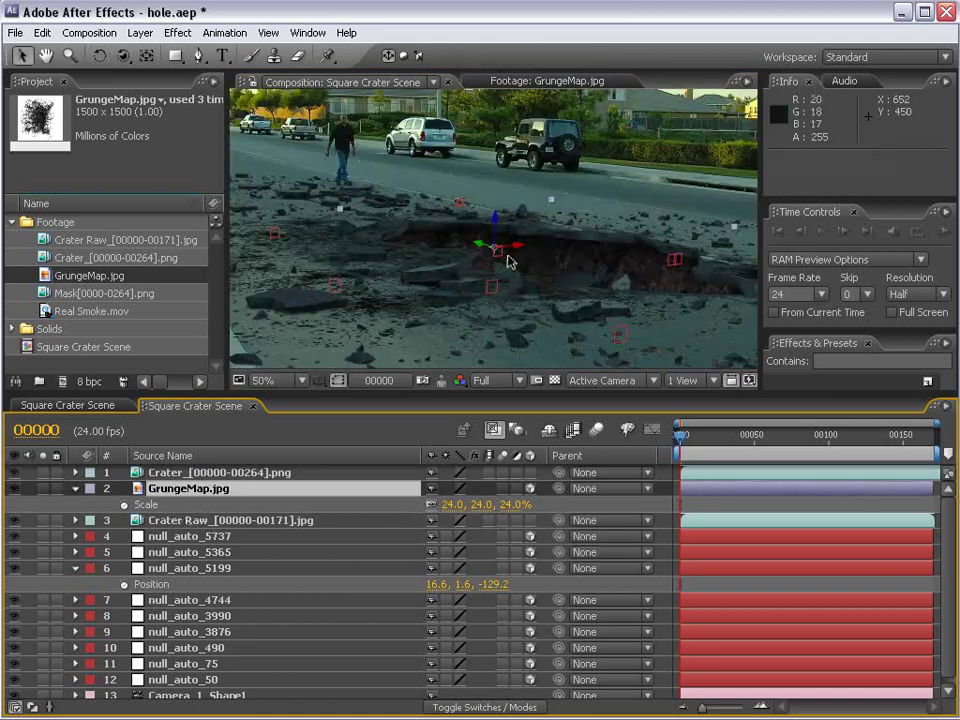
pyautogui.moveTo(516, 251)
pyautogui.mouseDown()
pyautogui.moveTo(553, 243)
pyautogui.moveTo(506, 258)
pyautogui.moveTo(506, 250)
pyautogui.moveTo(530, 252)
pyautogui.moveTo(522, 242)
pyautogui.mouseUp()
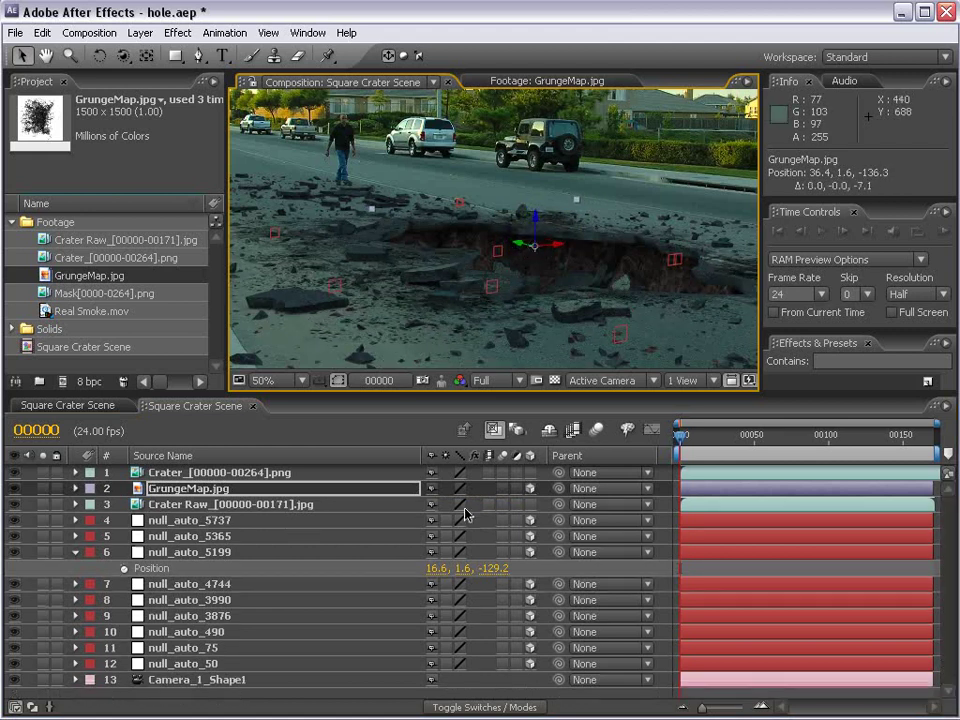
# - Fine-tune GrungeMap's size, show its 51% opacity, and undo a stray position change
pyautogui.moveTo(456, 512); pyautogui.dragTo(382, 510)
pyautogui.press('t')
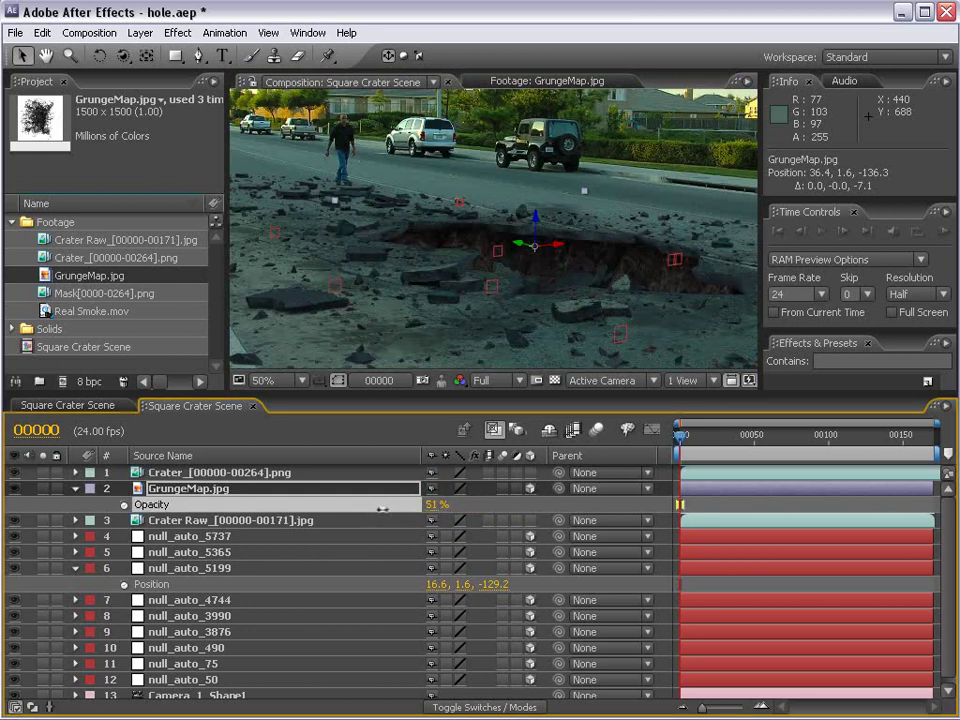
pyautogui.moveTo(527, 245); pyautogui.dragTo(538, 249)
pyautogui.hotkey('ctrl', 'z')
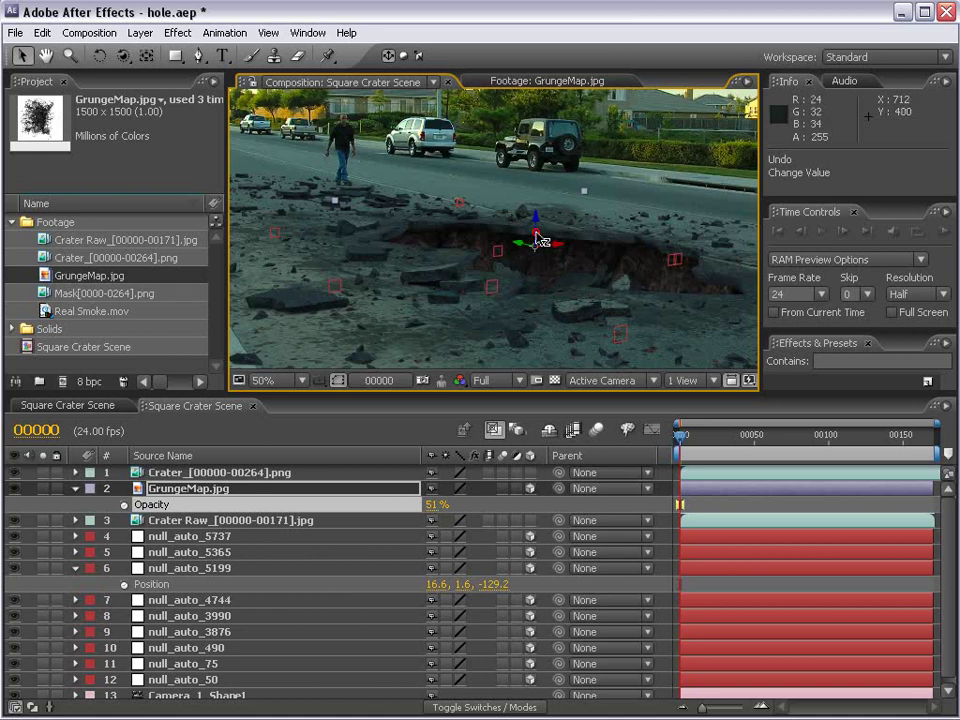
# - Try GrungeMap higher, scrub to check it, undo the move, and return to the first frame
pyautogui.moveTo(537, 238); pyautogui.dragTo(537, 200)
pyautogui.moveTo(694, 435); pyautogui.dragTo(797, 436)
pyautogui.hotkey('ctrl', 'z')
pyautogui.click(712, 436)
pyautogui.press('Home')
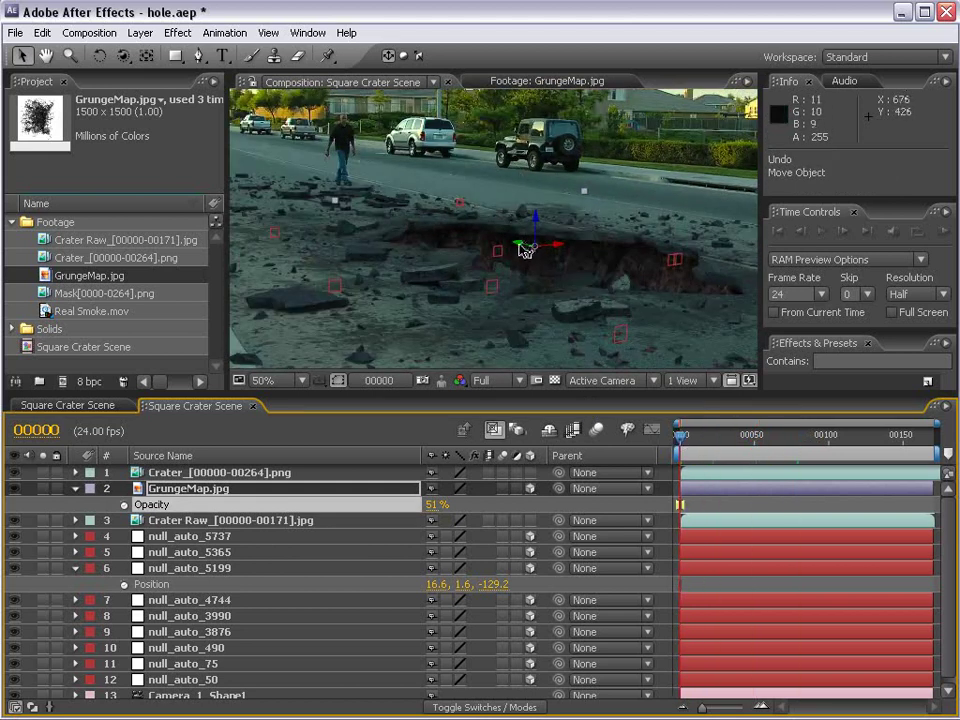
# - Duplicate GrungeMap, push the copy deeper to 36.4, 1.6, 44.0, and scale it to 26%
pyautogui.moveTo(521, 250); pyautogui.dragTo(561, 256)
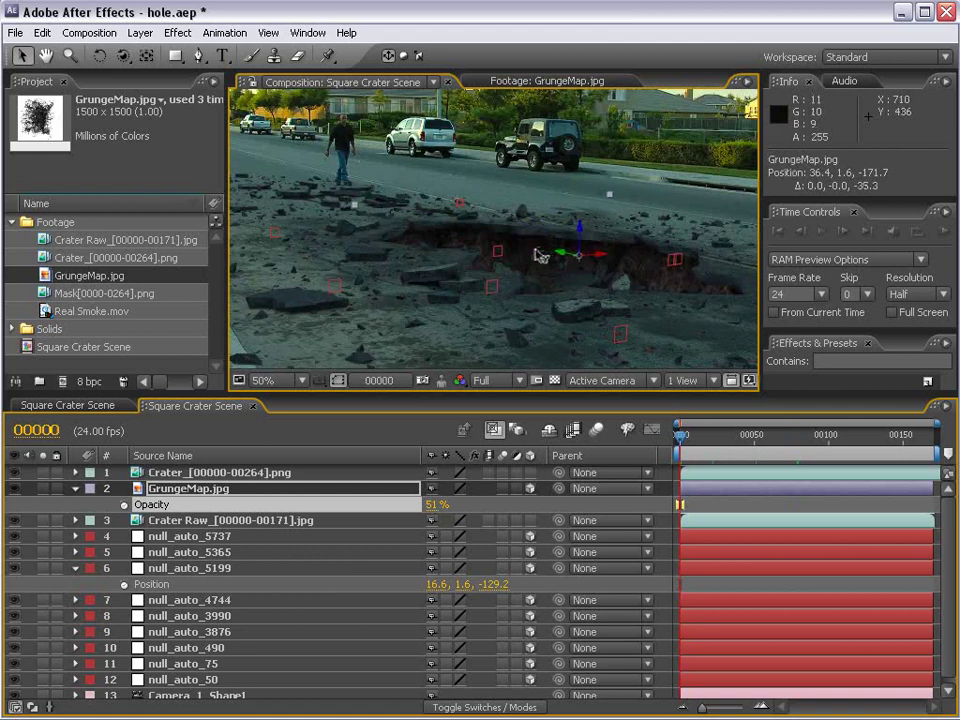
pyautogui.hotkey('ctrl', 'd')
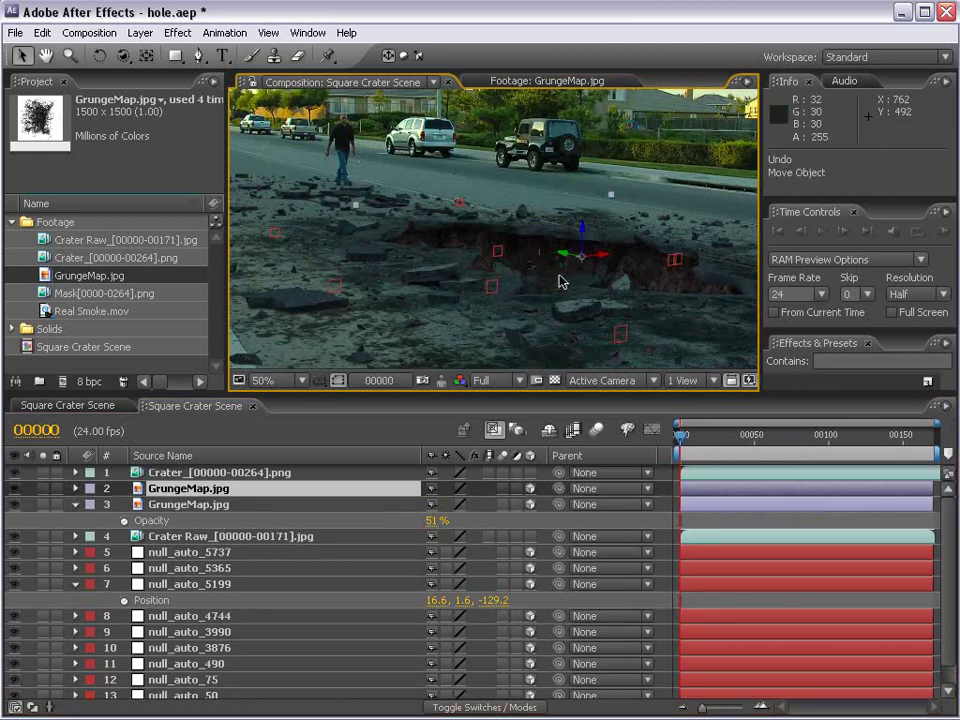
pyautogui.moveTo(566, 258); pyautogui.dragTo(385, 214)
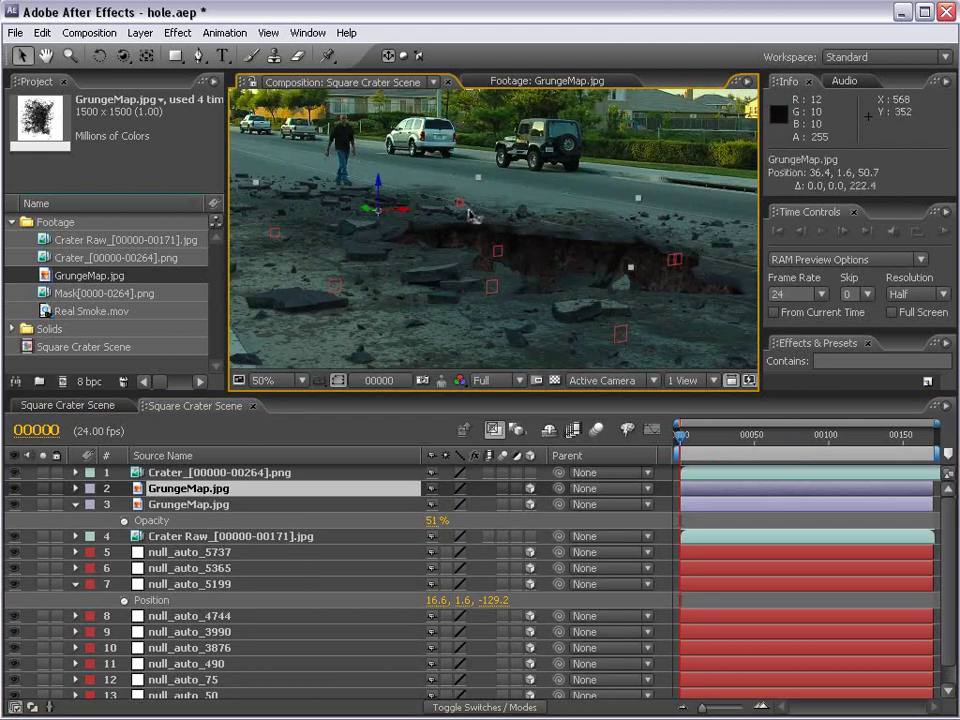
pyautogui.press('s')
pyautogui.moveTo(455, 505); pyautogui.dragTo(440, 505)
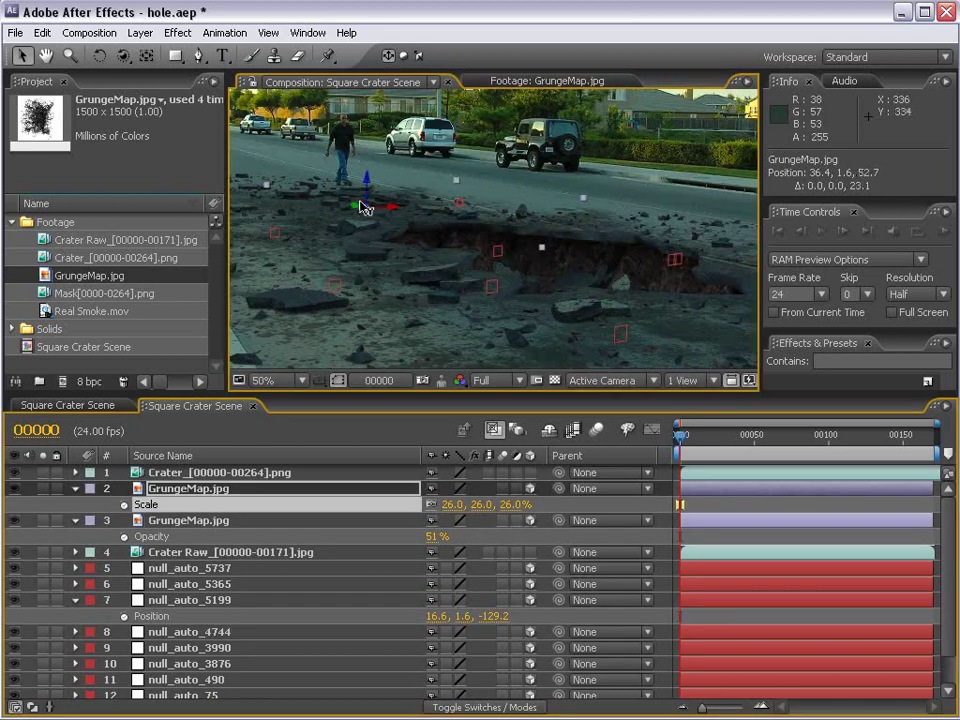
# - Review the two grunge planes in the maximized view and save the project
pyautogui.press('`')
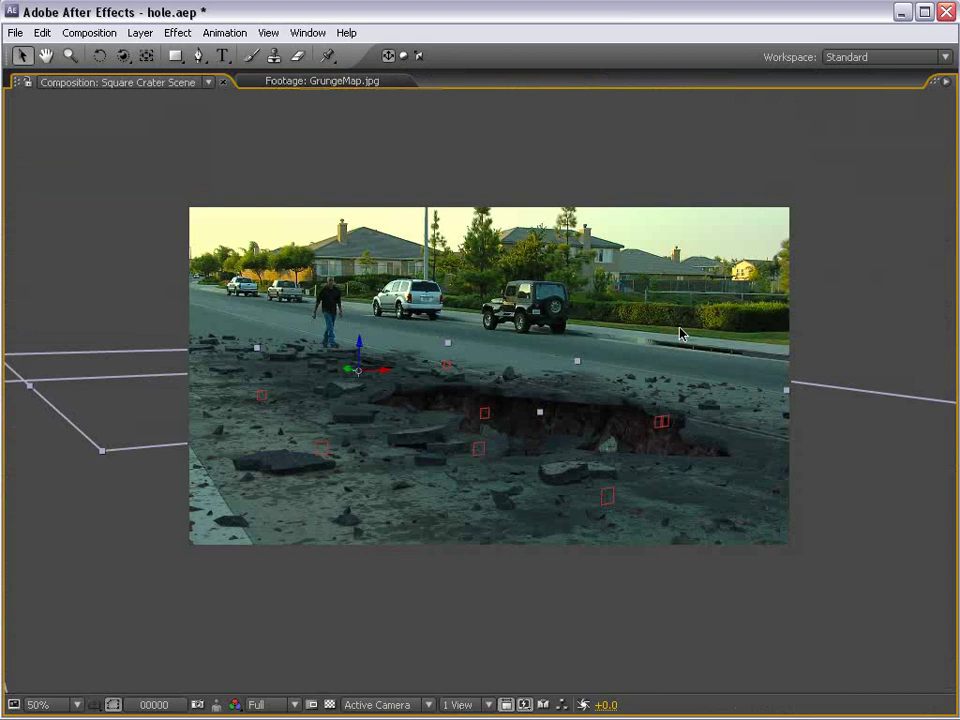
pyautogui.click(885, 257)
pyautogui.press('`')
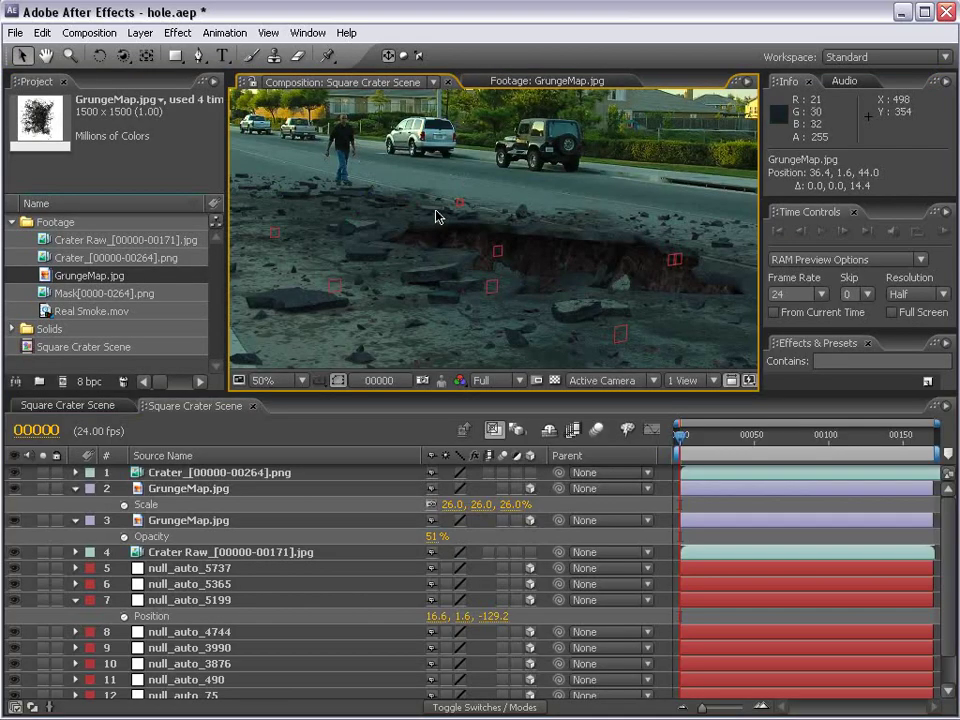
pyautogui.press(',')
pyautogui.hotkey('ctrl', 's')
pyautogui.moveTo(724, 439); pyautogui.dragTo(681, 437)
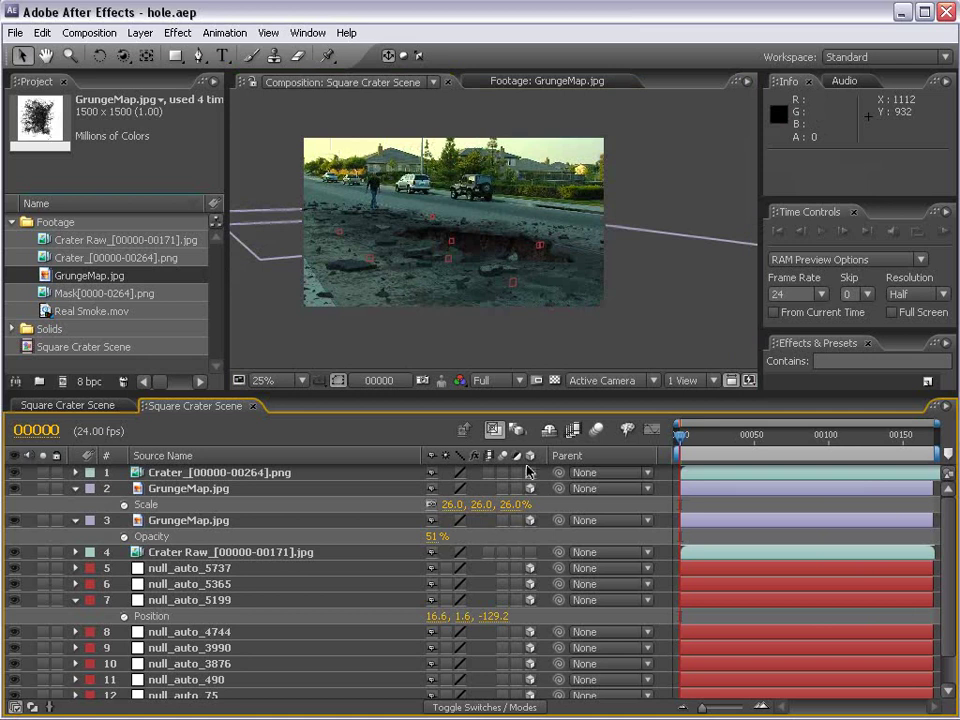
# - Preview Real Smoke.mov in its own footage viewer by scrubbing, then return to Square Crater Scene
pyautogui.press('.')
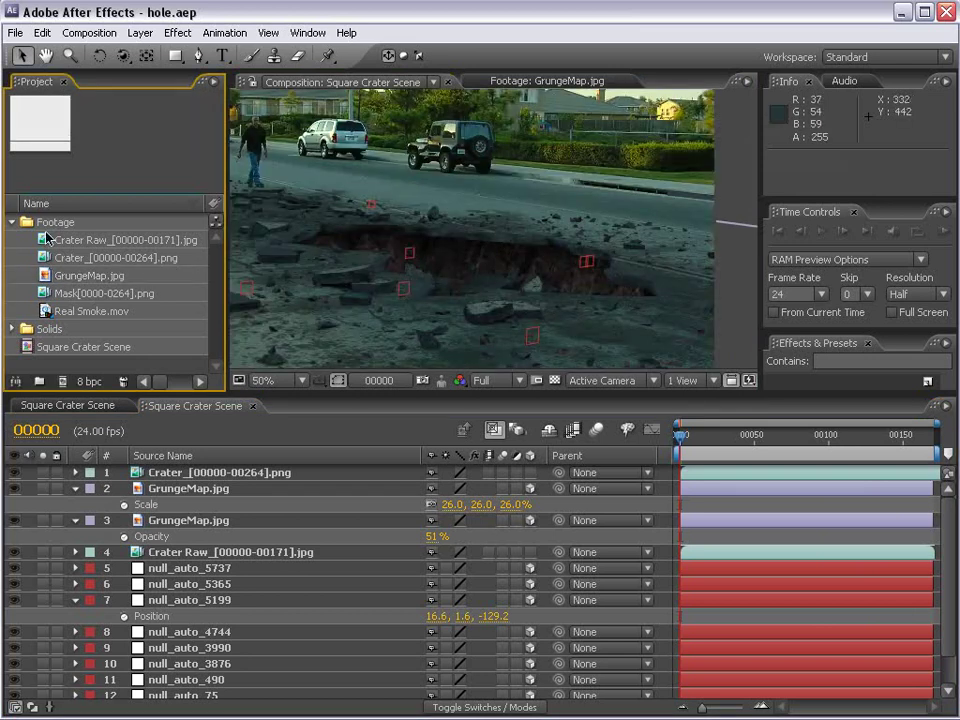
pyautogui.doubleClick(77, 312)
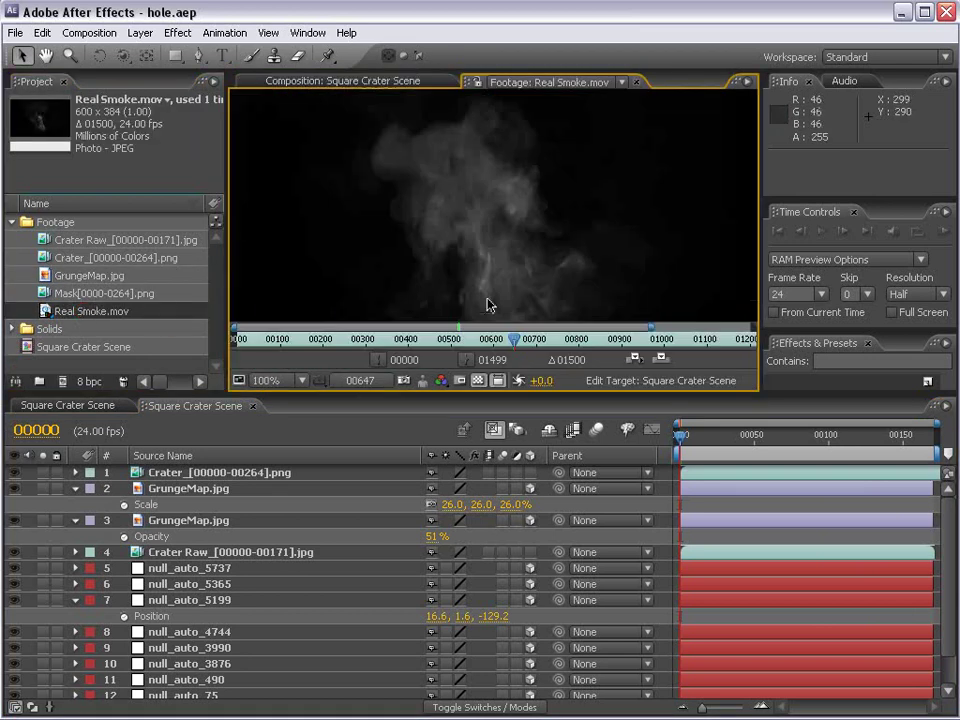
pyautogui.click(316, 338)
pyautogui.moveTo(316, 338); pyautogui.dragTo(596, 338)
pyautogui.press('h')
pyautogui.press('v')
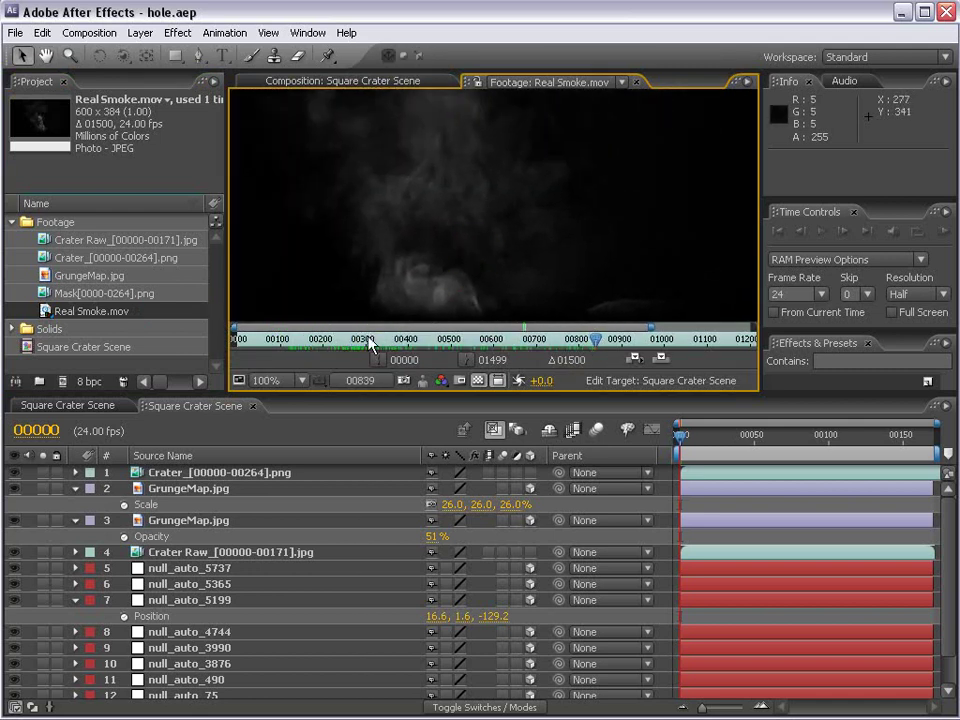
pyautogui.moveTo(364, 338); pyautogui.dragTo(289, 338)
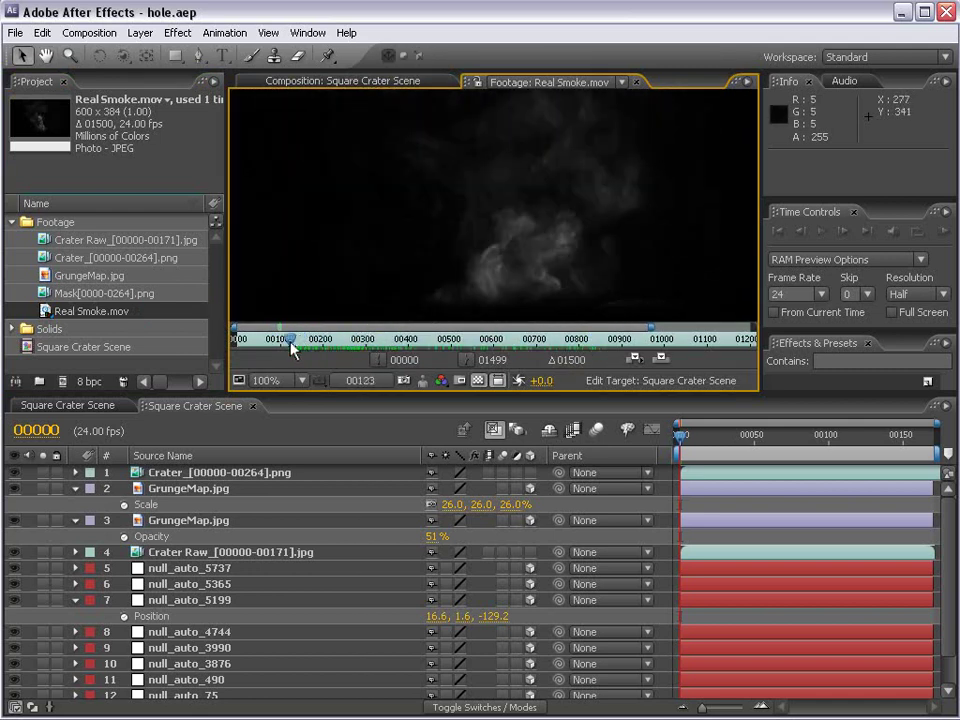
pyautogui.click(300, 88)
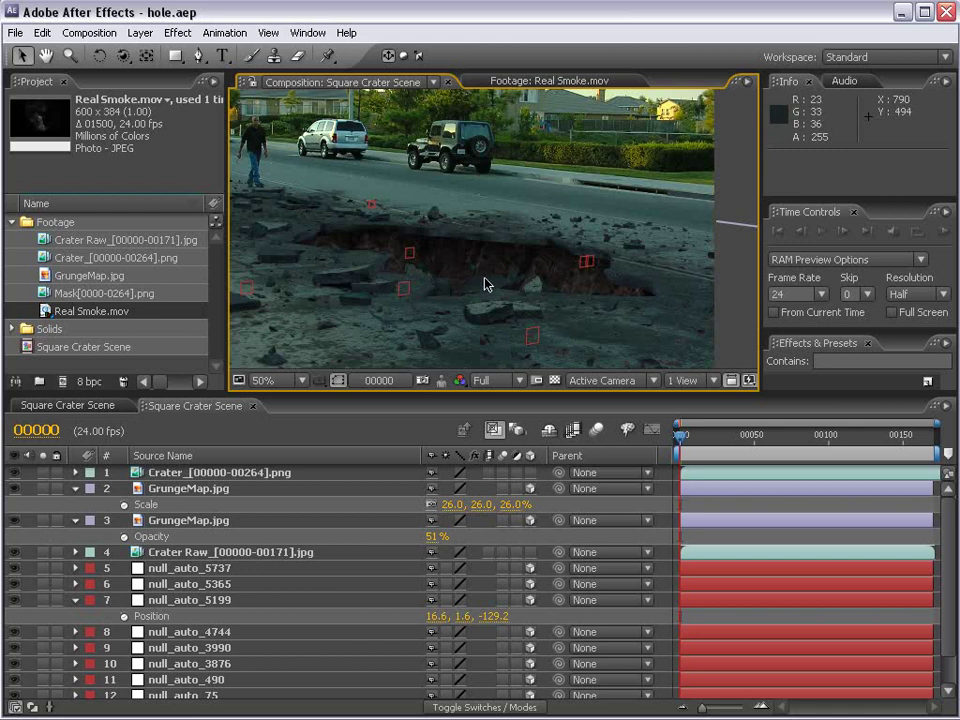
# - Open the Mask[0000-0264].png sequence in its own footage viewer
pyautogui.click(96, 258)
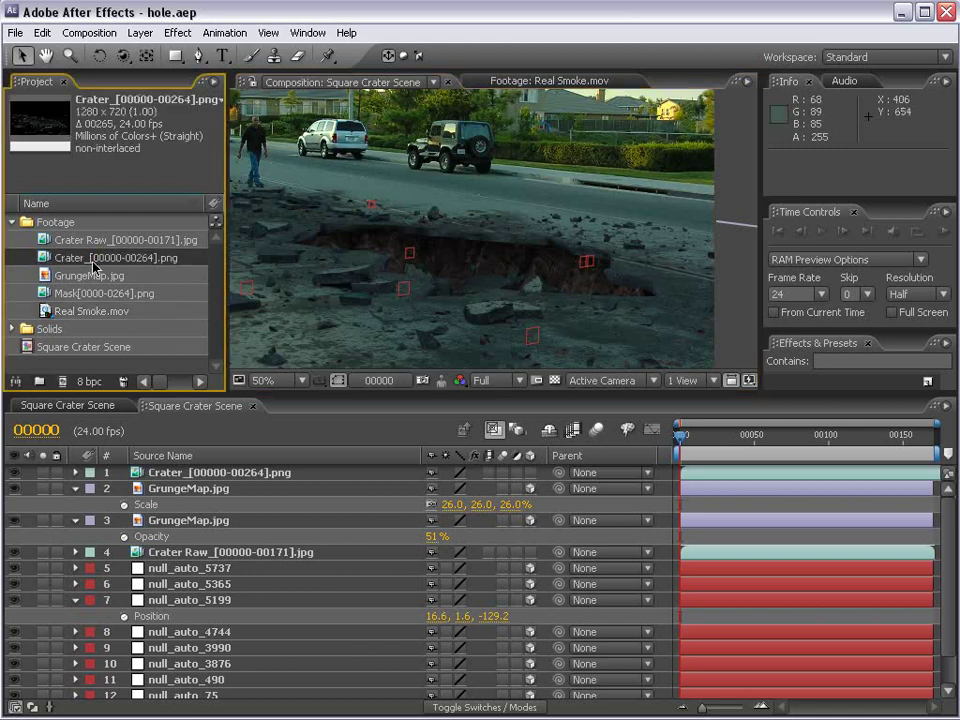
pyautogui.click(72, 295)
pyautogui.doubleClick(74, 297)
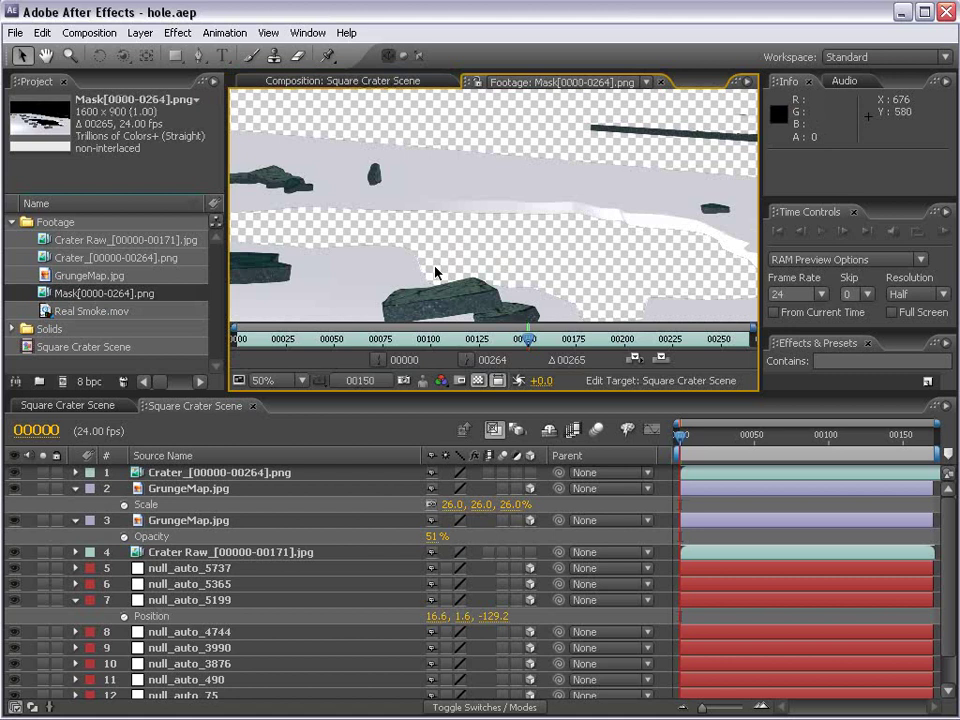
pyautogui.press('h')
pyautogui.scroll(-1, 438, 238)
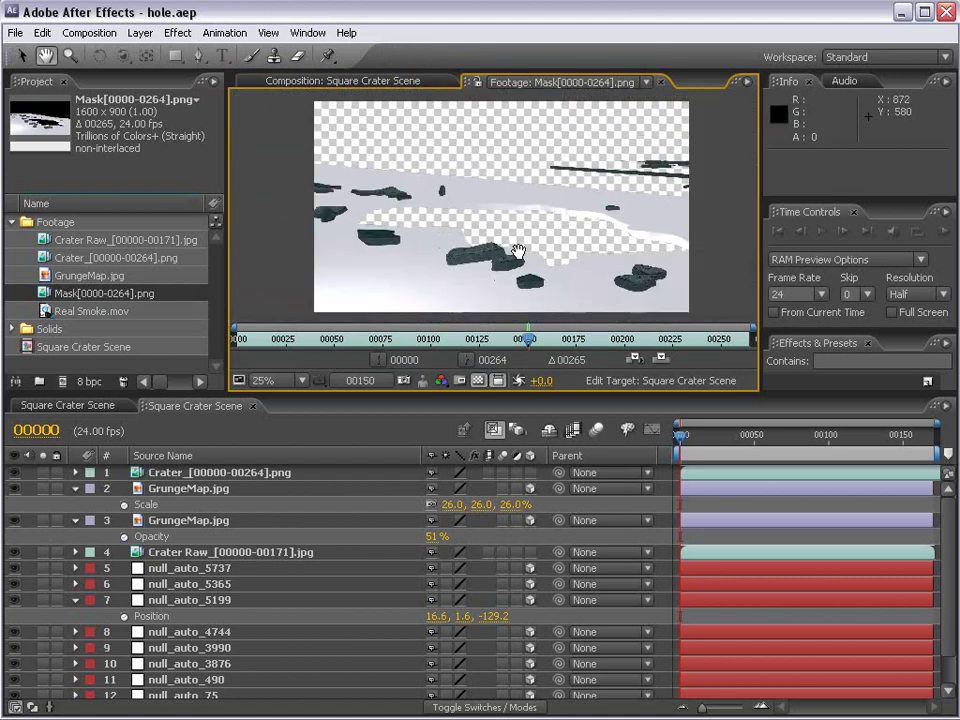
pyautogui.press('v')
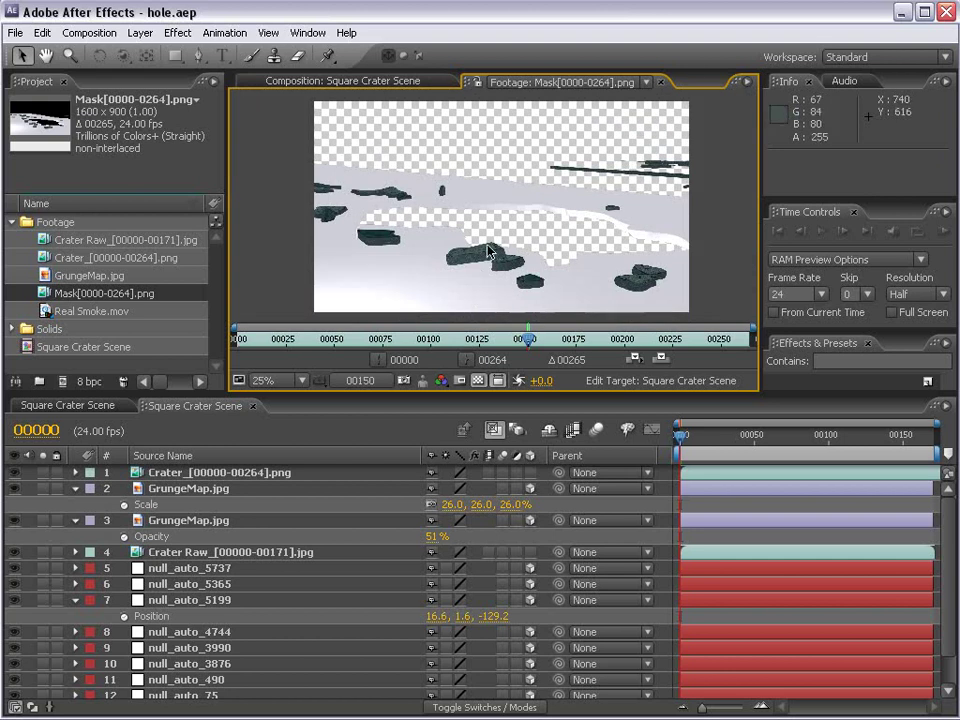
# - Turn off the transparency grid, inspect the matte at 50% and 25%, then return to the composition
pyautogui.press('`')
pyautogui.scroll(1, 497, 271)
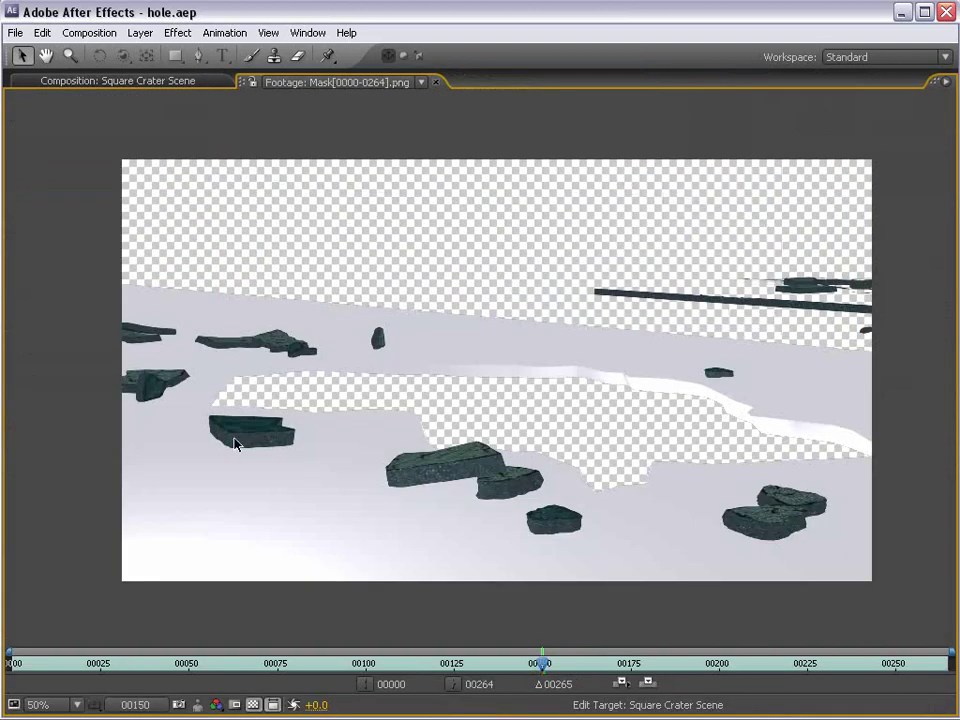
pyautogui.click(253, 705)
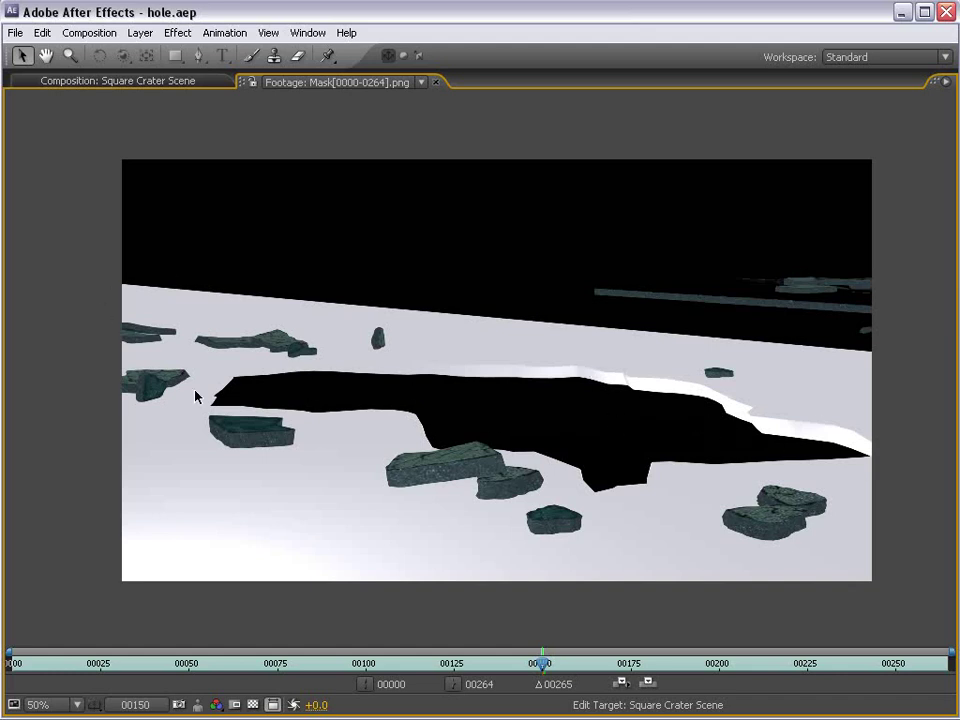
pyautogui.press('`')
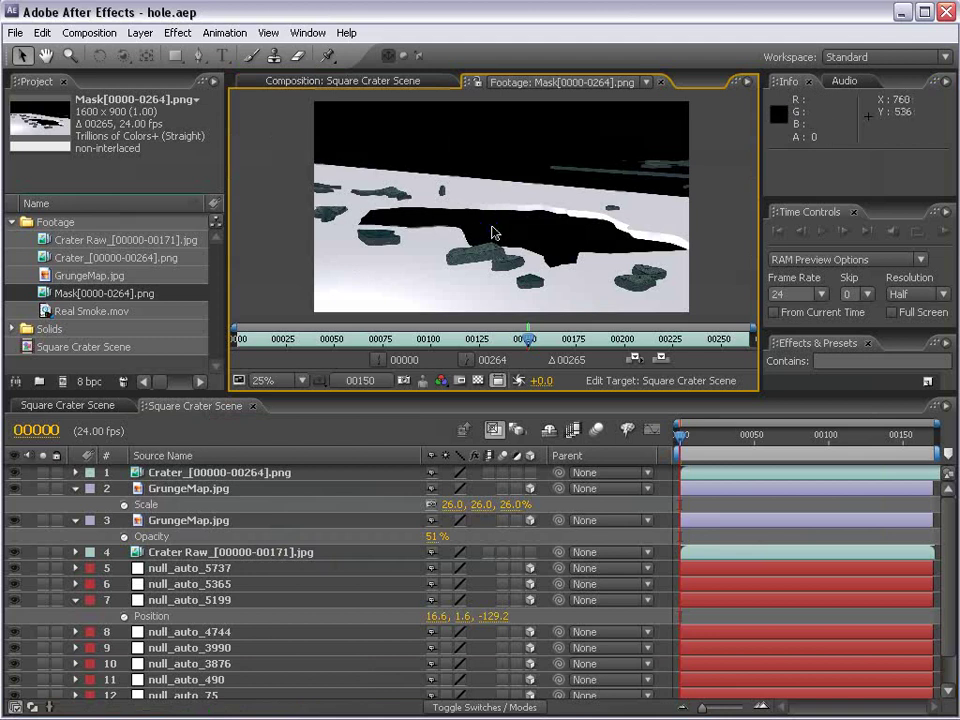
pyautogui.press('.')
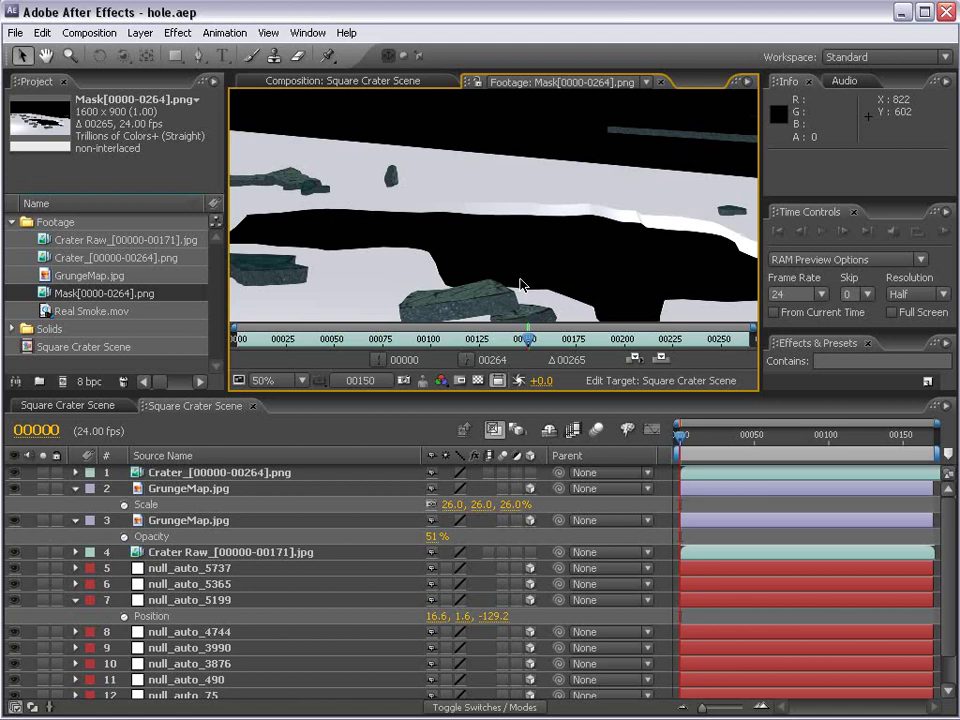
pyautogui.press(',')
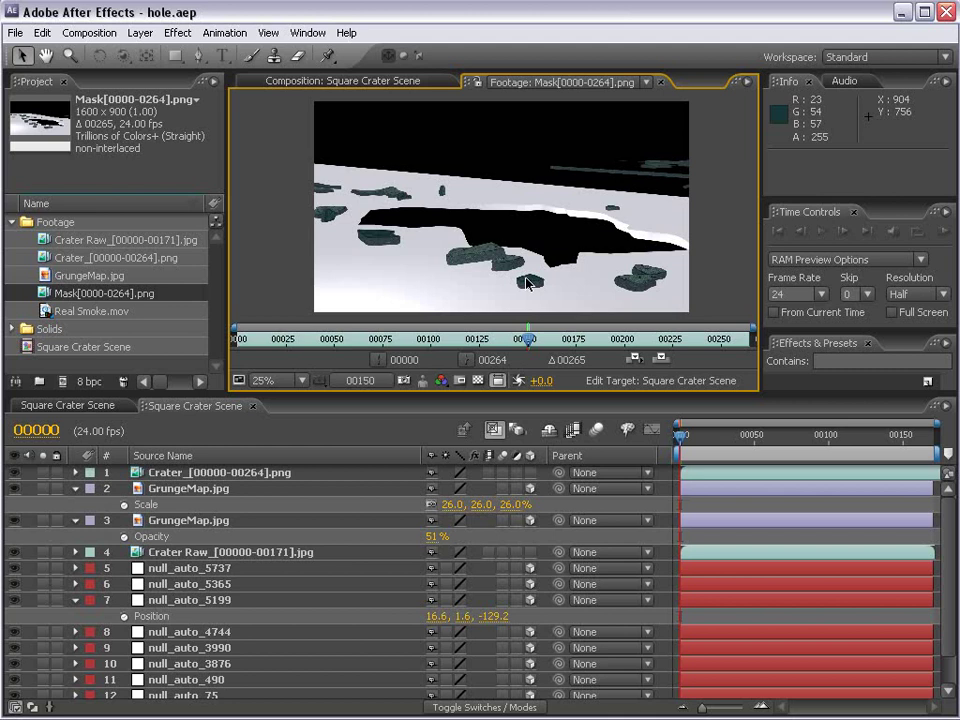
pyautogui.click(322, 82)
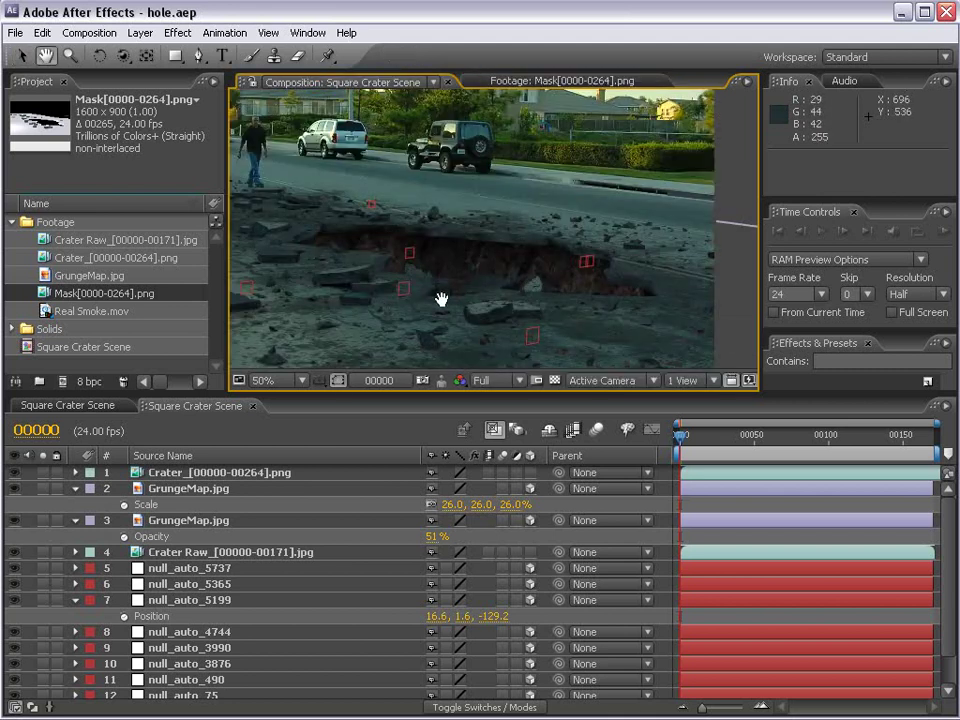
# - Add Mask[0000-0264].png as the top layer of Square Crater Scene and apply Transform > Fit to Comp
pyautogui.moveTo(439, 300); pyautogui.dragTo(519, 294)
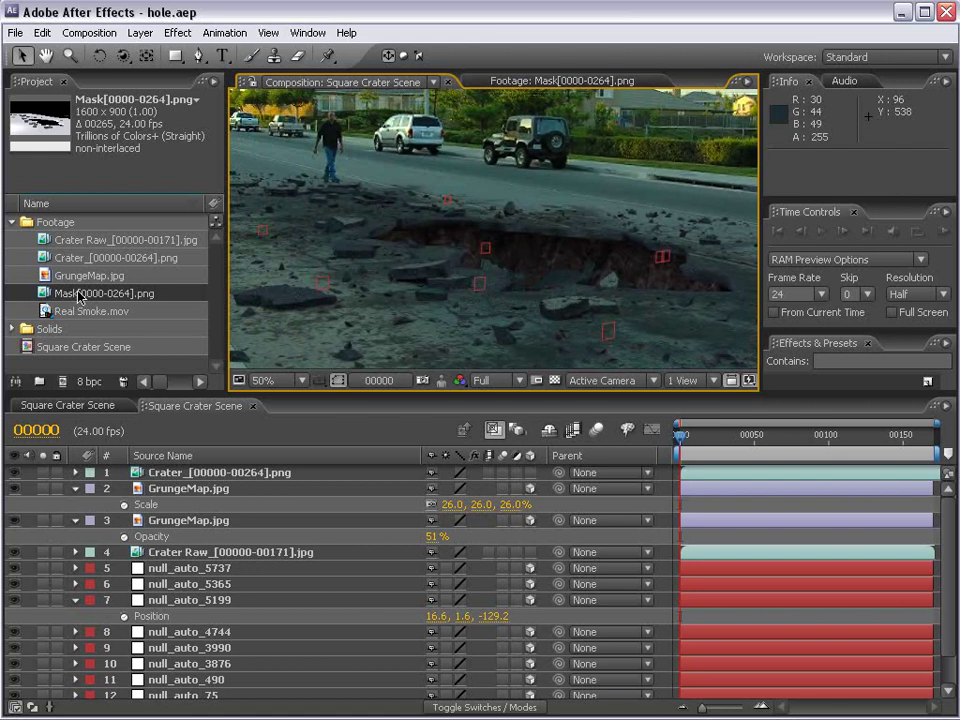
pyautogui.moveTo(80, 297); pyautogui.dragTo(140, 470)
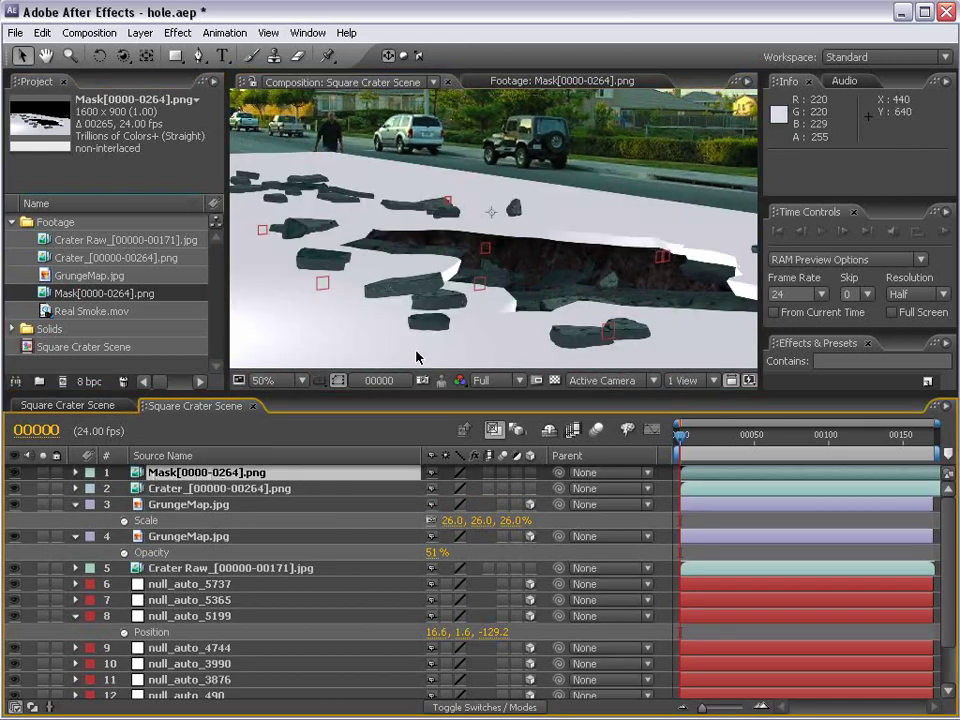
pyautogui.scroll(-2, 460, 250)
pyautogui.press('`')
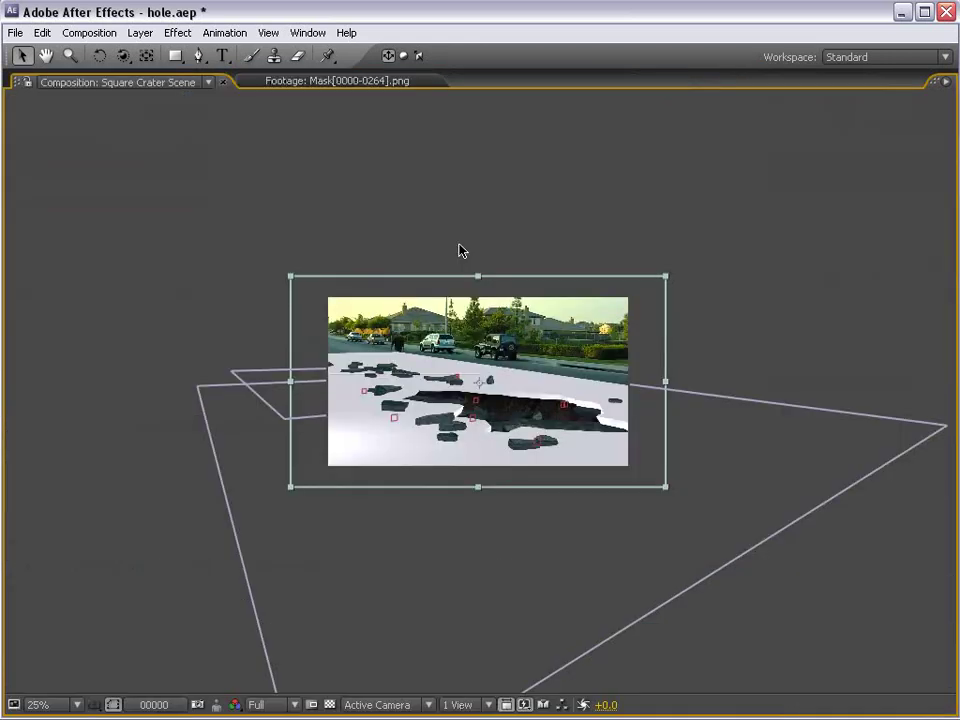
pyautogui.press('`')
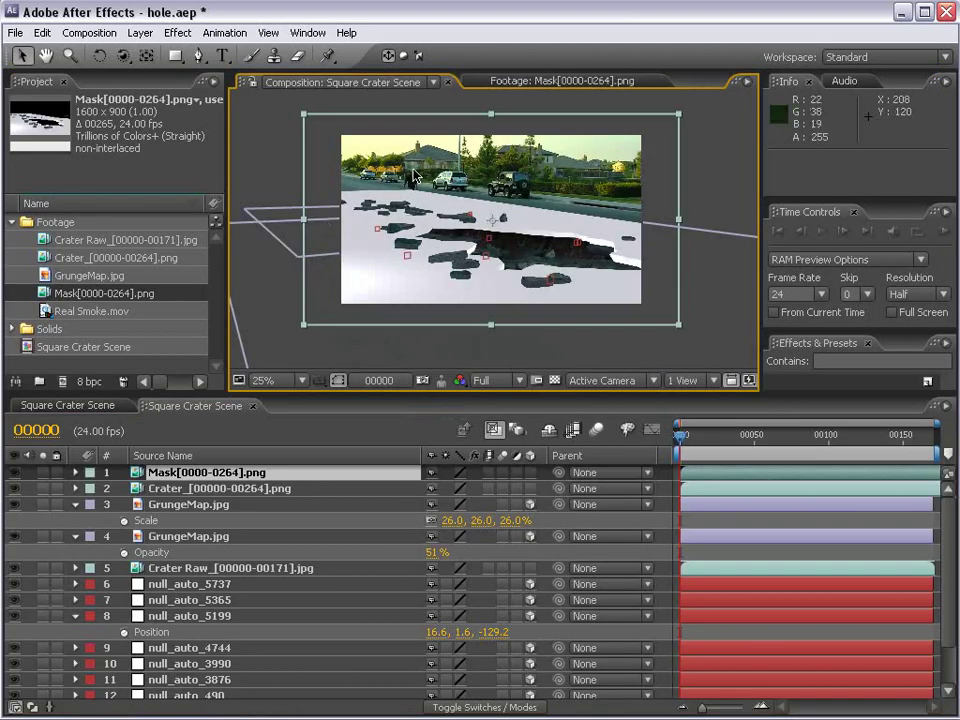
pyautogui.rightClick(369, 265)
pyautogui.moveTo(443, 335)
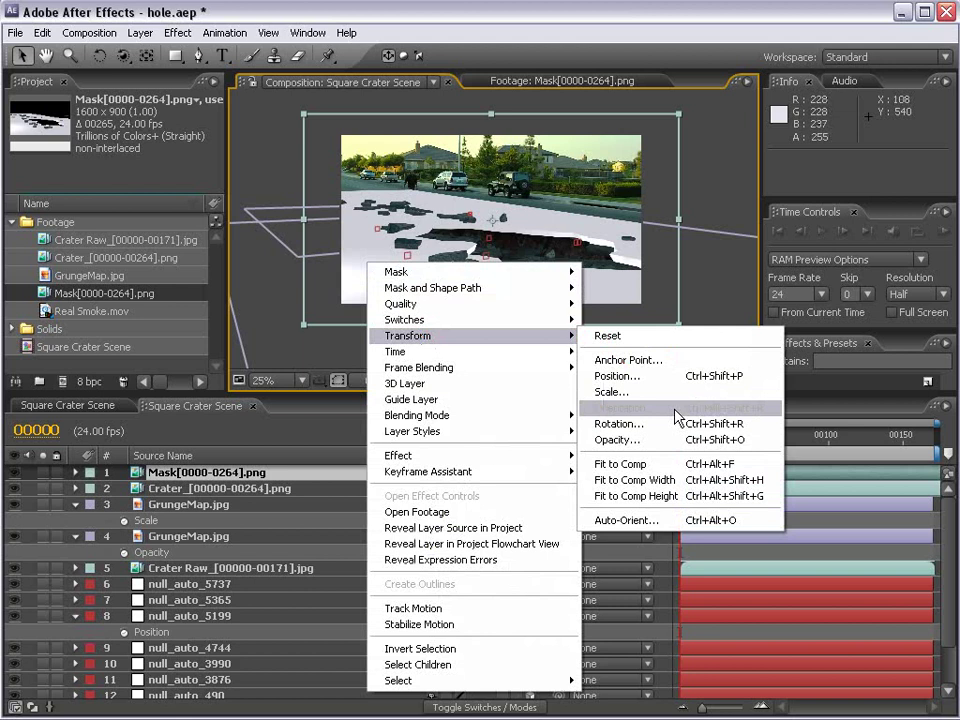
pyautogui.click(658, 523)
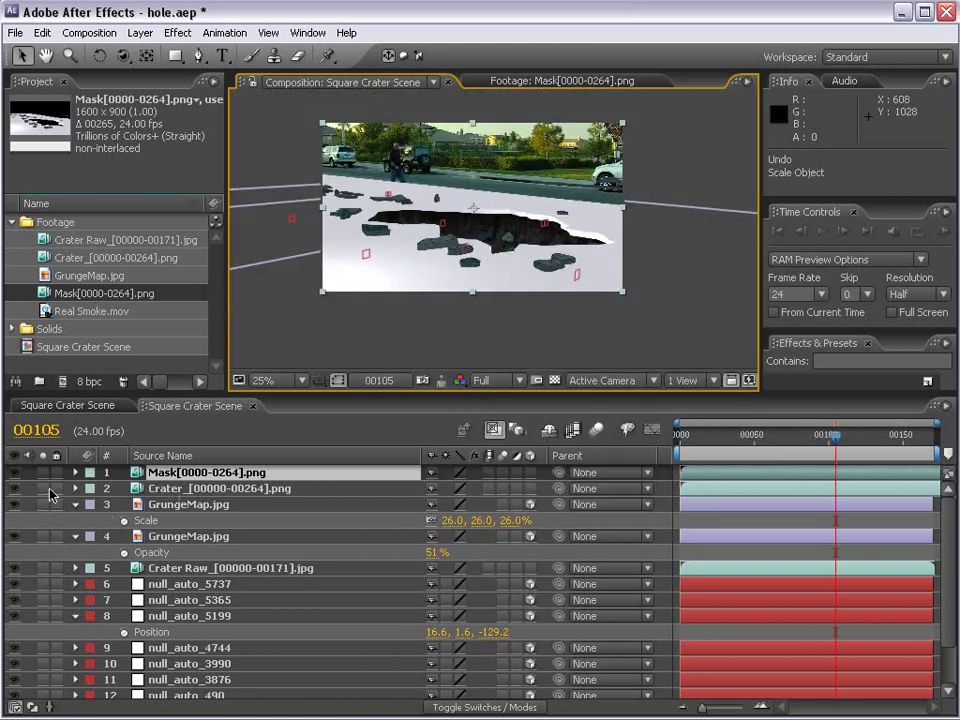
pyautogui.scroll(4, 628, 294)
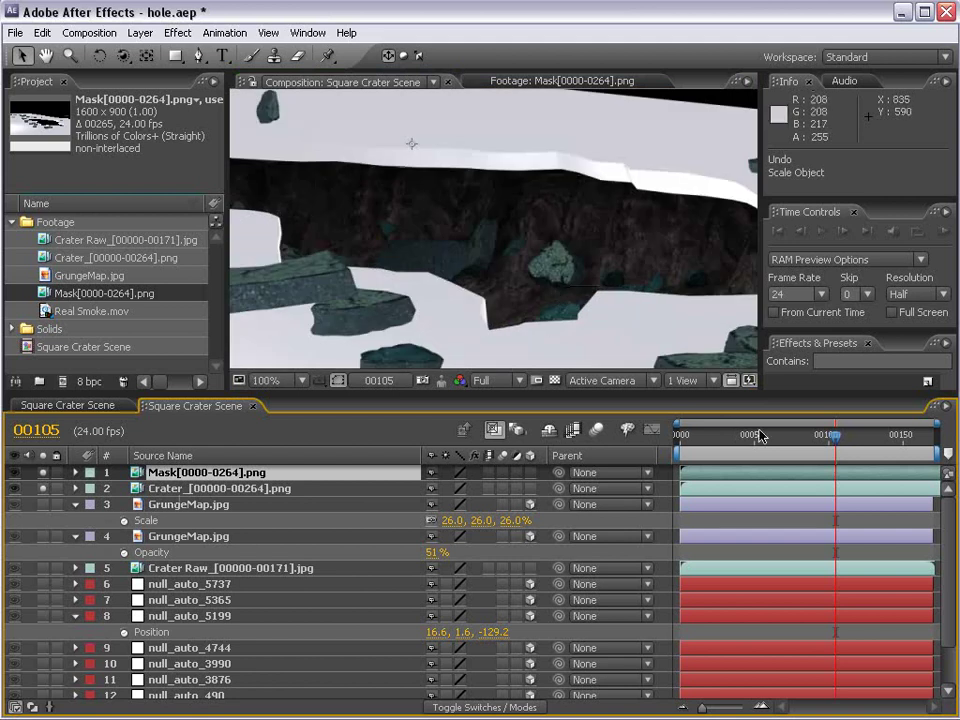
pyautogui.click(760, 435)
pyautogui.click(826, 435)
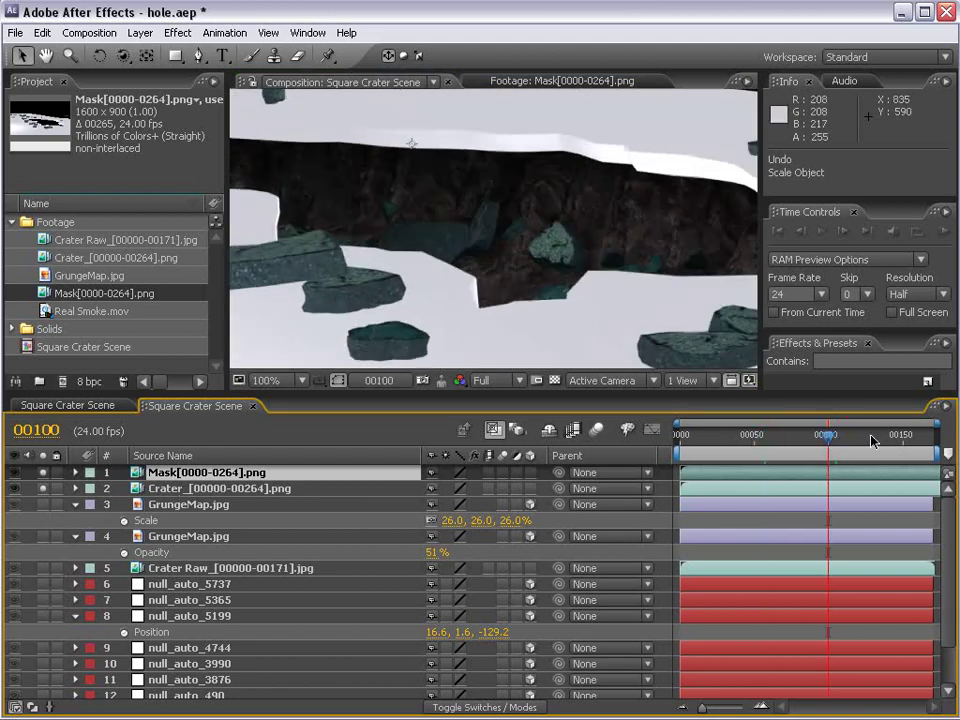
pyautogui.click(871, 436)
pyautogui.scroll(-2, 446, 186)
pyautogui.click(43, 490)
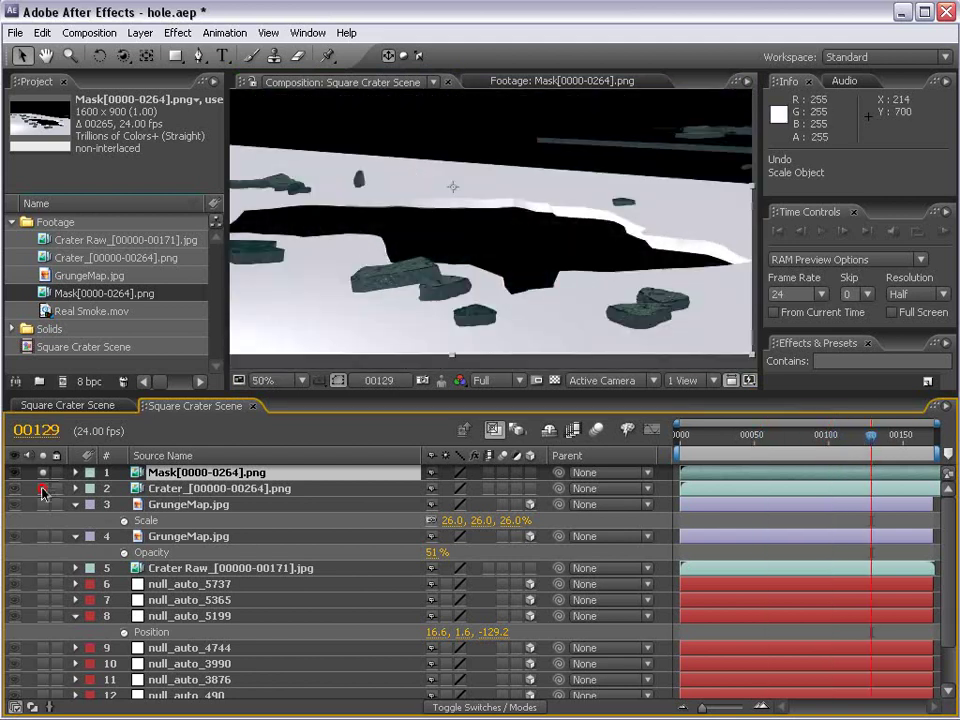
pyautogui.scroll(-2, 462, 247)
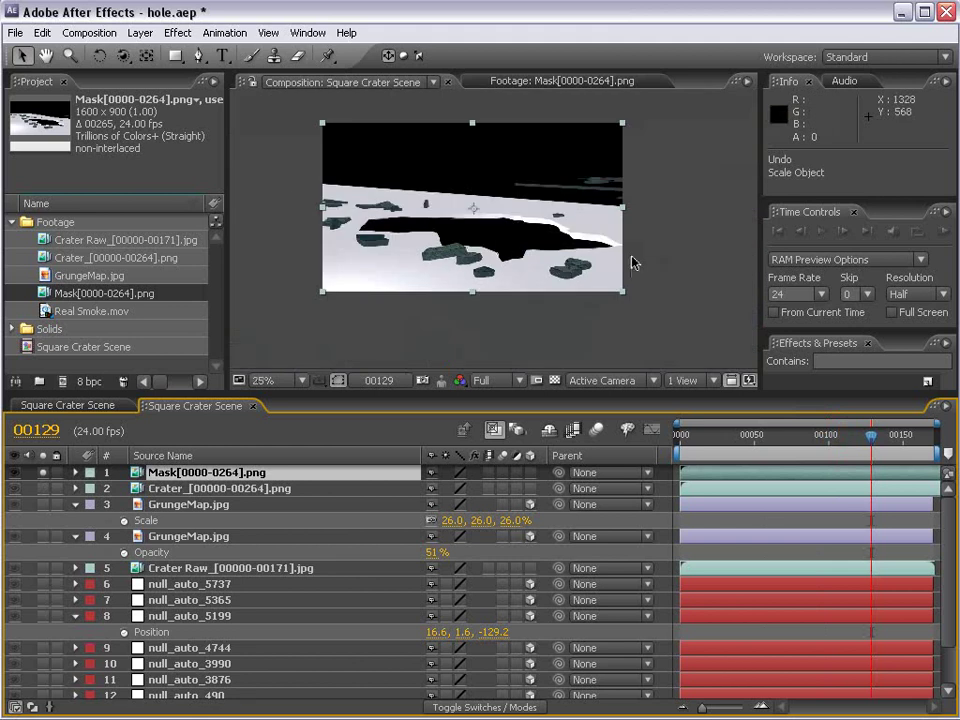
pyautogui.scroll(2, 634, 258)
pyautogui.scroll(-2, 462, 194)
pyautogui.scroll(2, 514, 236)
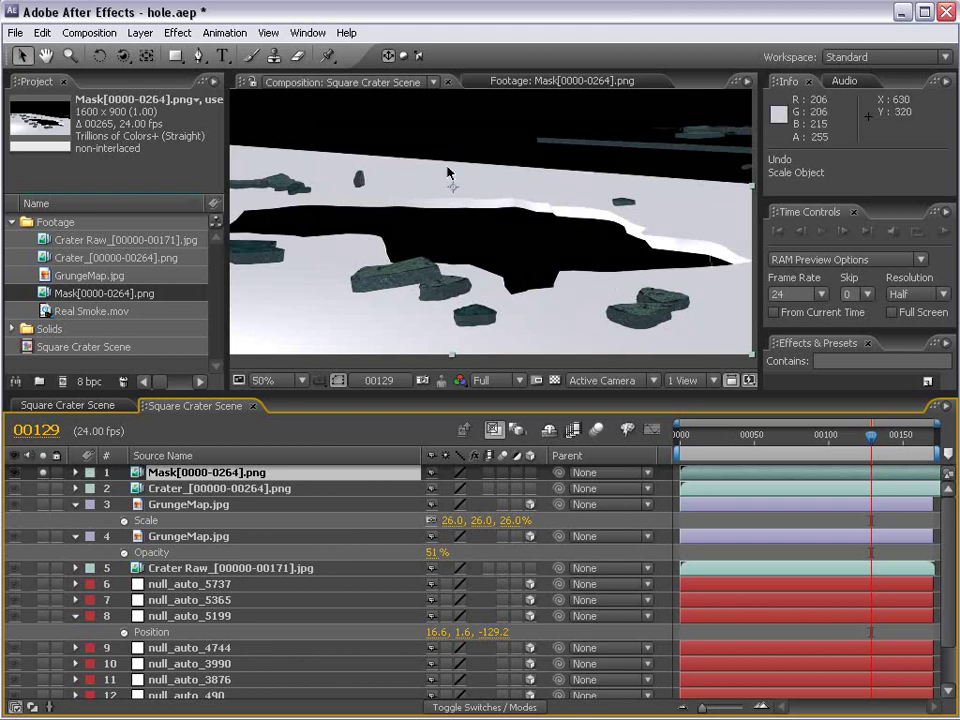
pyautogui.scroll(-2, 448, 172)
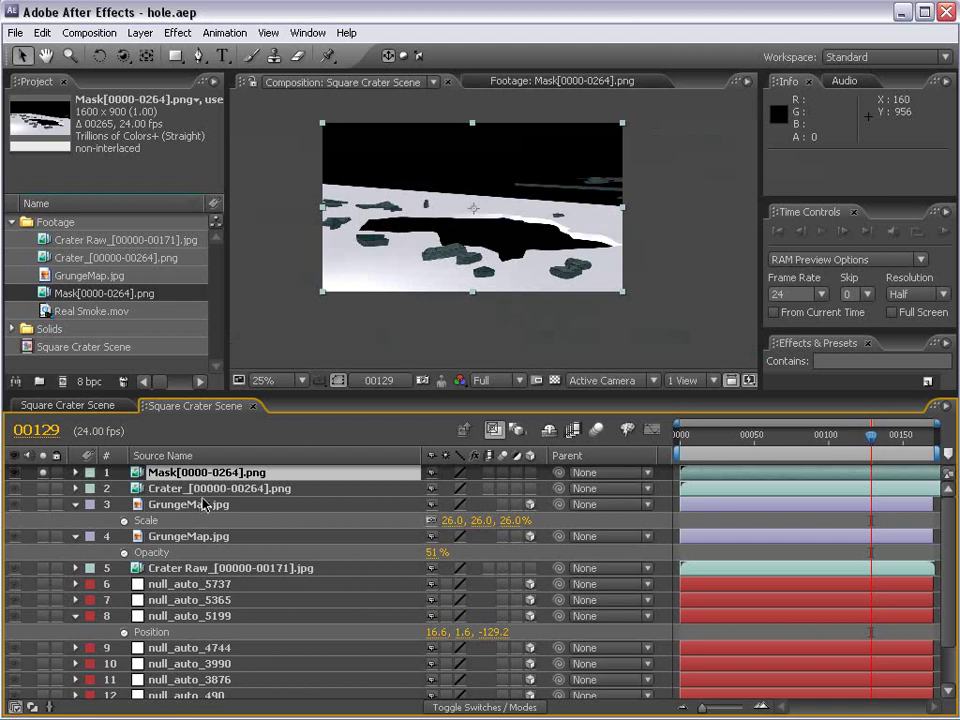
# - Collapse the GrungeMap layers and solo the upper one to compare the two planes
pyautogui.click(76, 505)
pyautogui.click(76, 520)
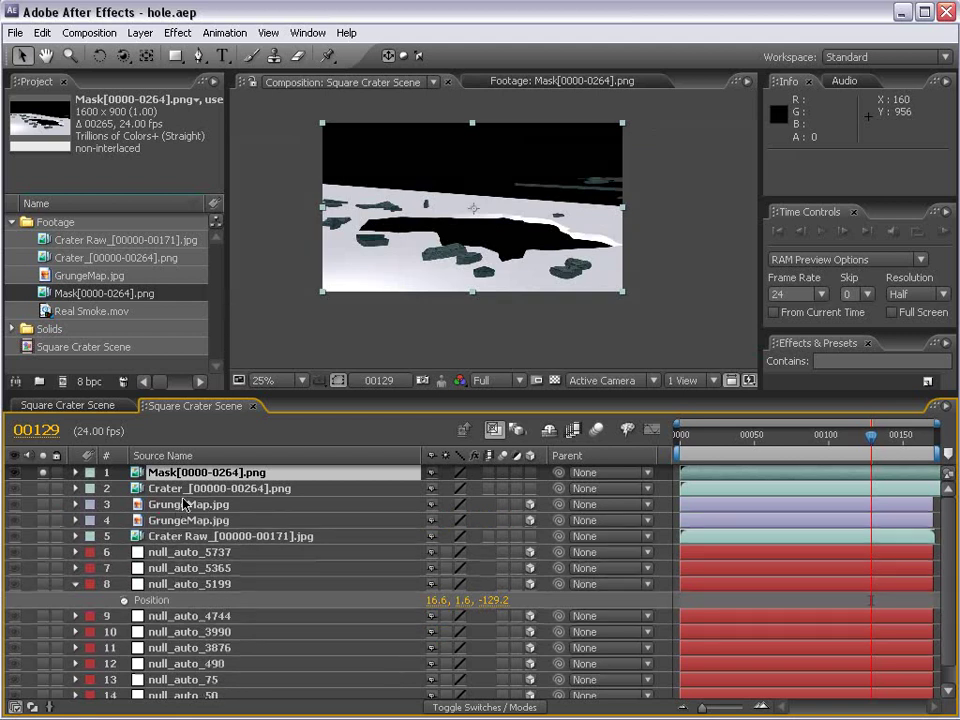
pyautogui.click(185, 505)
pyautogui.click(42, 505)
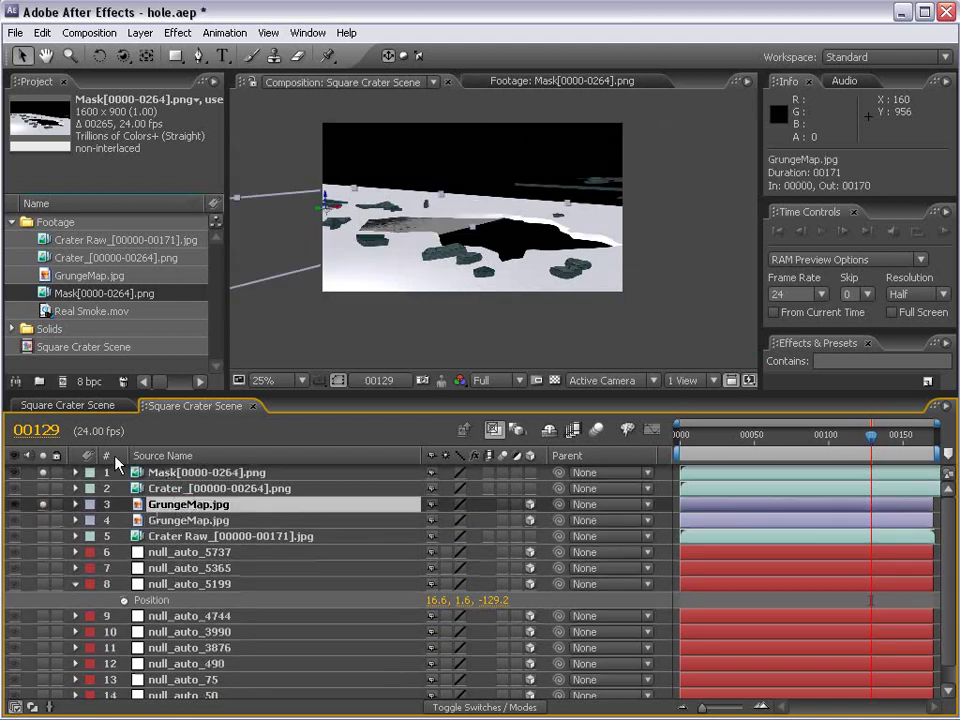
pyautogui.click(176, 520)
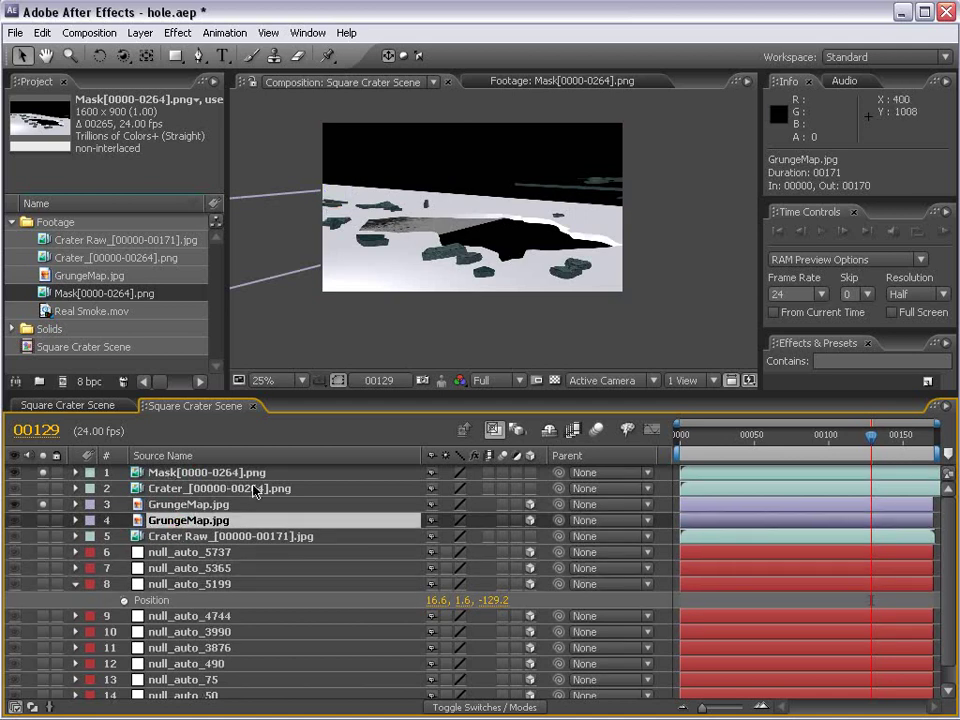
pyautogui.click(525, 303)
pyautogui.click(43, 506)
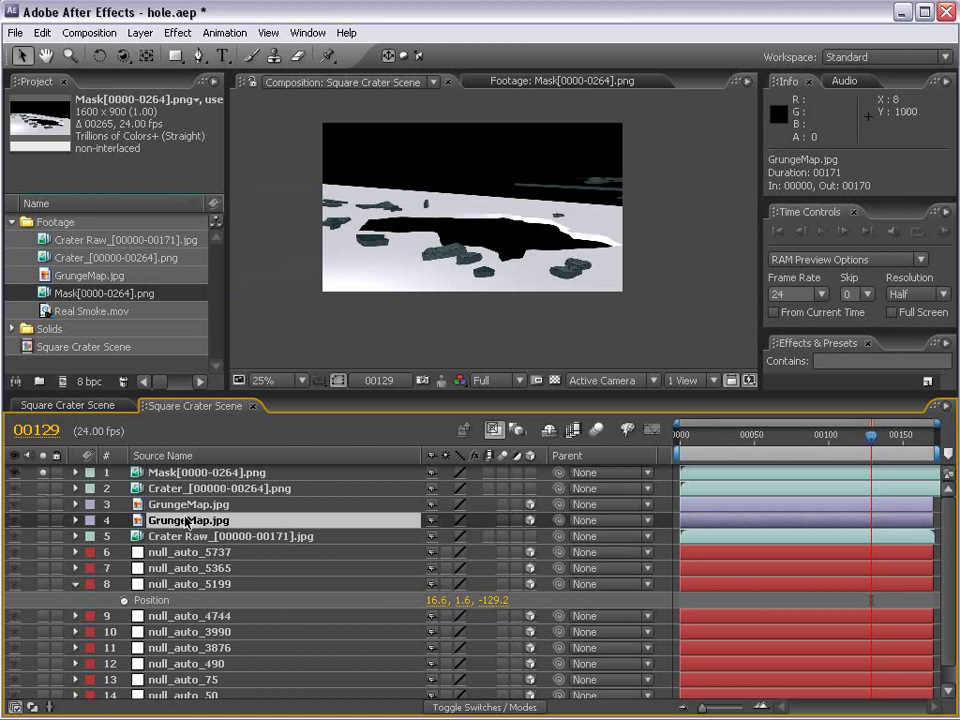
# - Duplicate the lower GrungeMap, move the copy to the top, and set its mode to Normal
pyautogui.hotkey('ctrl', 'd')
pyautogui.moveTo(187, 521); pyautogui.dragTo(166, 473)
pyautogui.moveTo(43, 472); pyautogui.dragTo(43, 488)
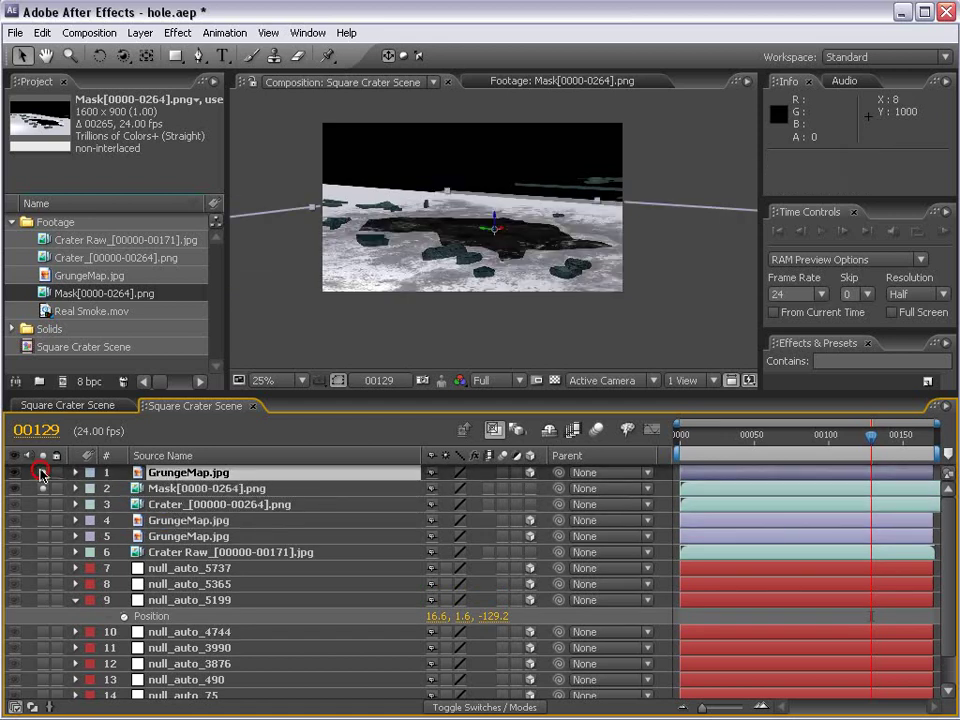
pyautogui.press('F4')
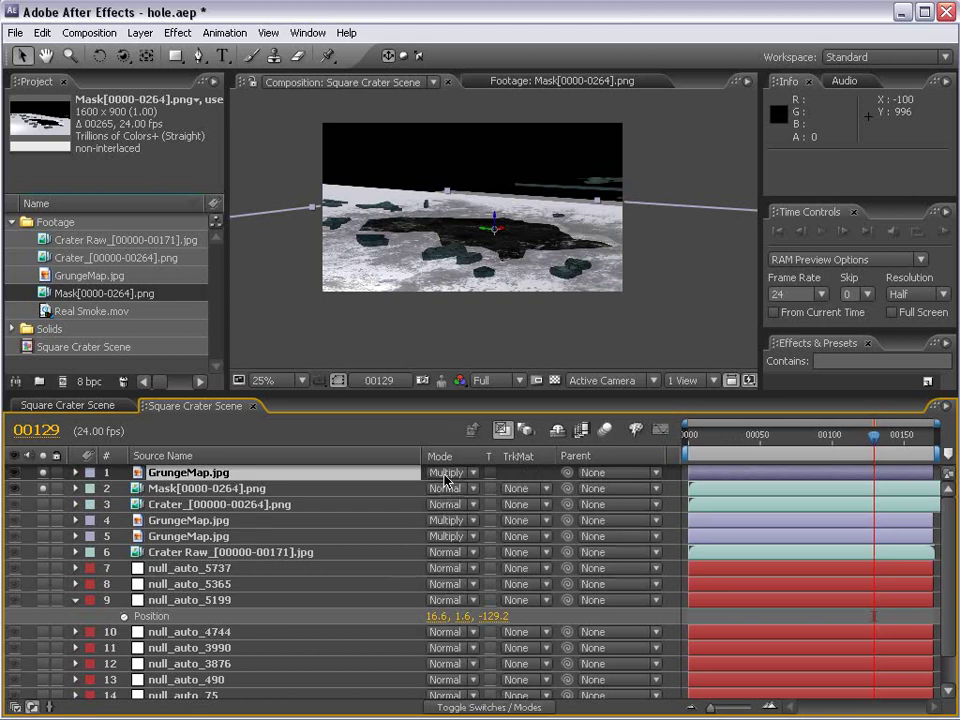
pyautogui.click(447, 520)
pyautogui.click(460, 407)
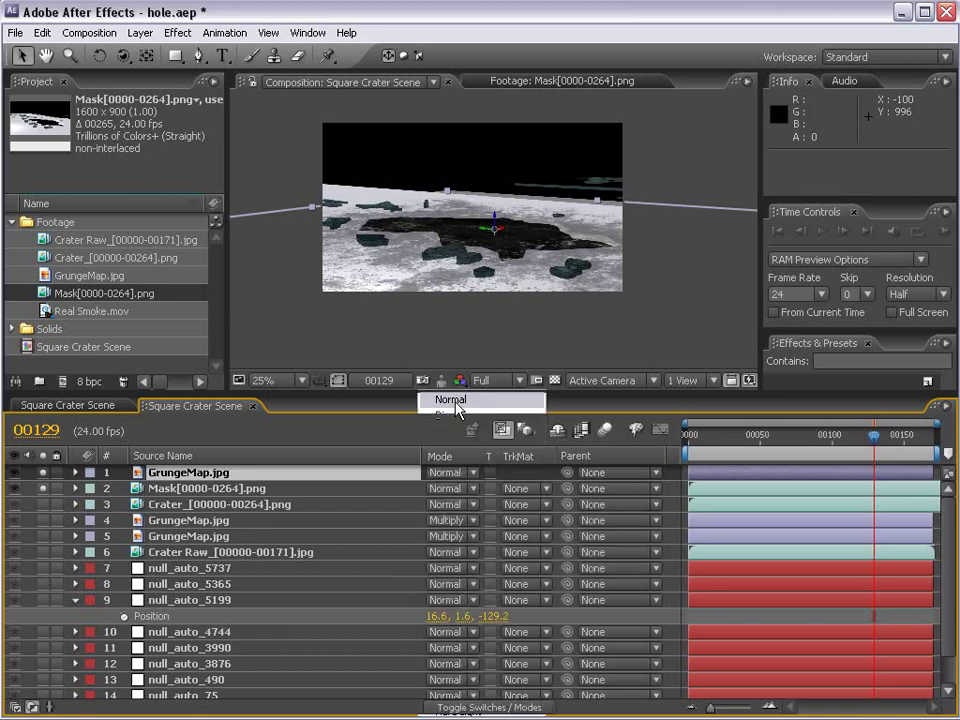
# - Give the top GrungeMap a red Generate > Fill effect, 68% opacity, and reposition it
pyautogui.click(180, 33)
pyautogui.moveTo(219, 303)
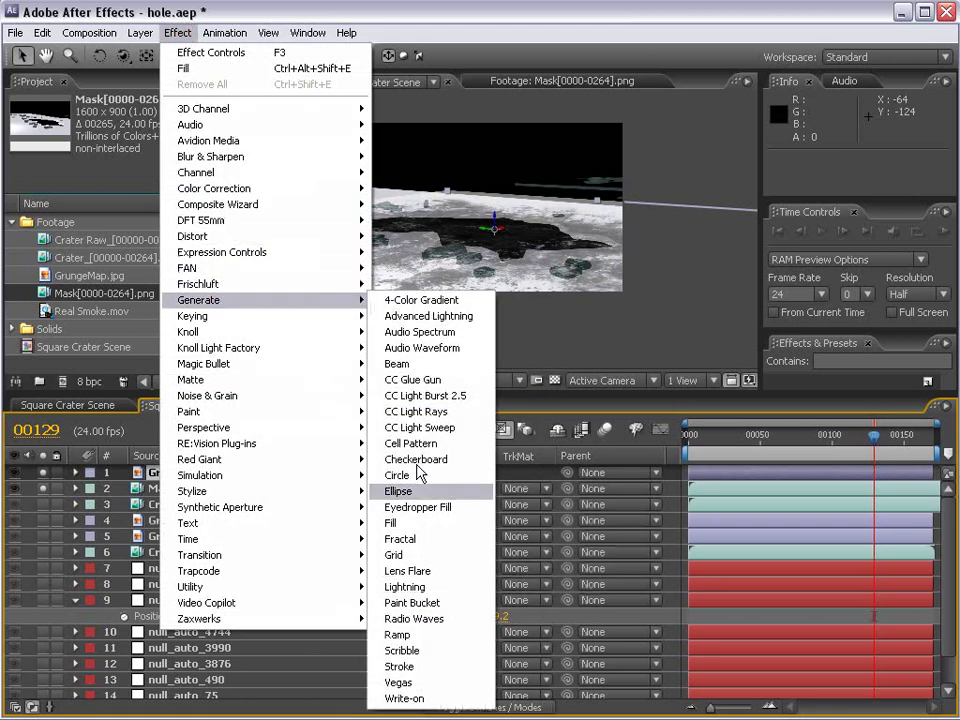
pyautogui.click(392, 523)
pyautogui.press('t')
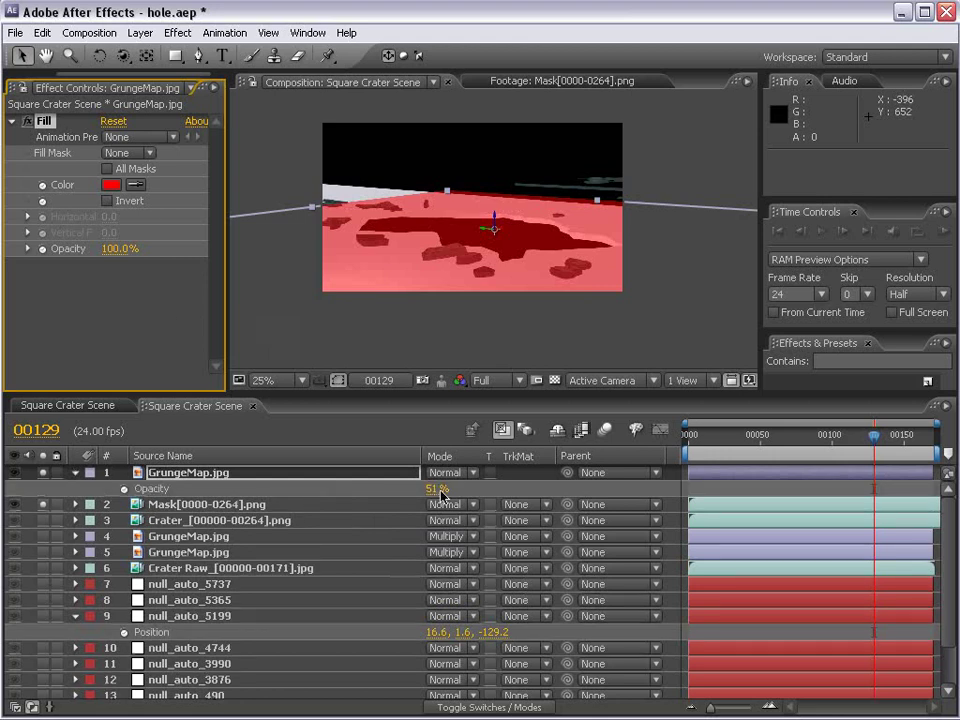
pyautogui.moveTo(433, 488); pyautogui.dragTo(450, 488)
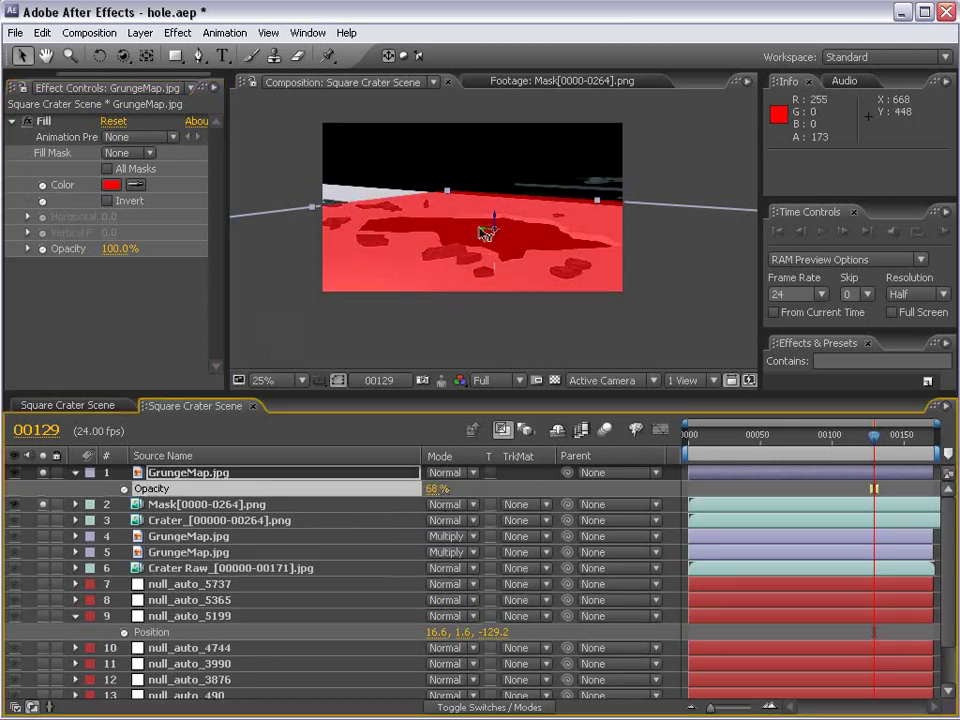
pyautogui.moveTo(485, 232); pyautogui.dragTo(418, 186)
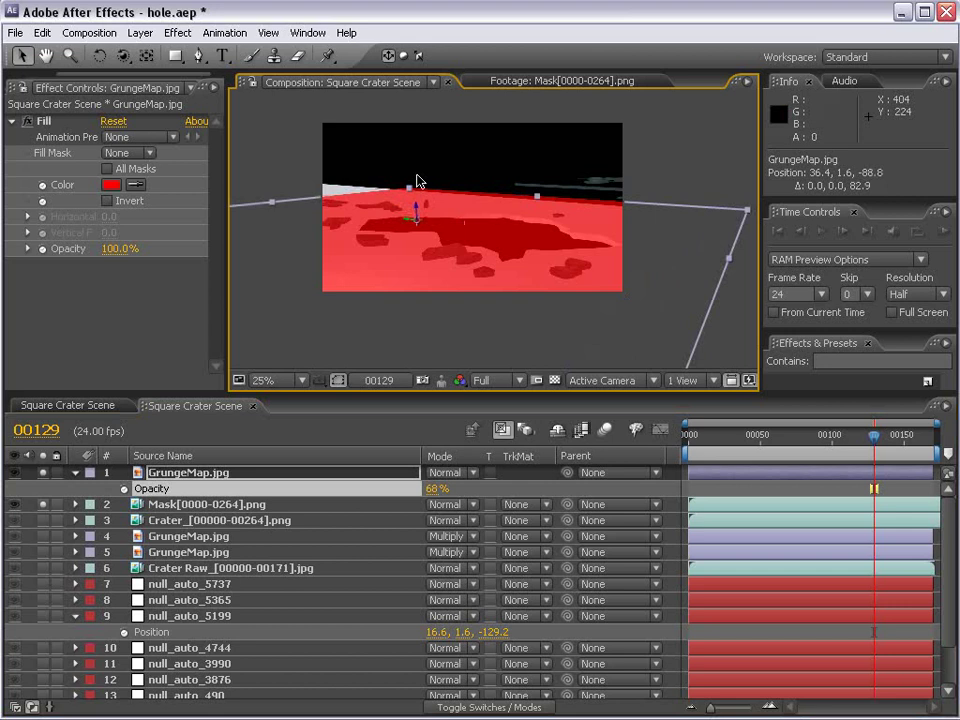
pyautogui.click(199, 56)
# - Draw a closed Pen mask along the crater's back edge and above the horizon
pyautogui.press('.')
pyautogui.press('`')
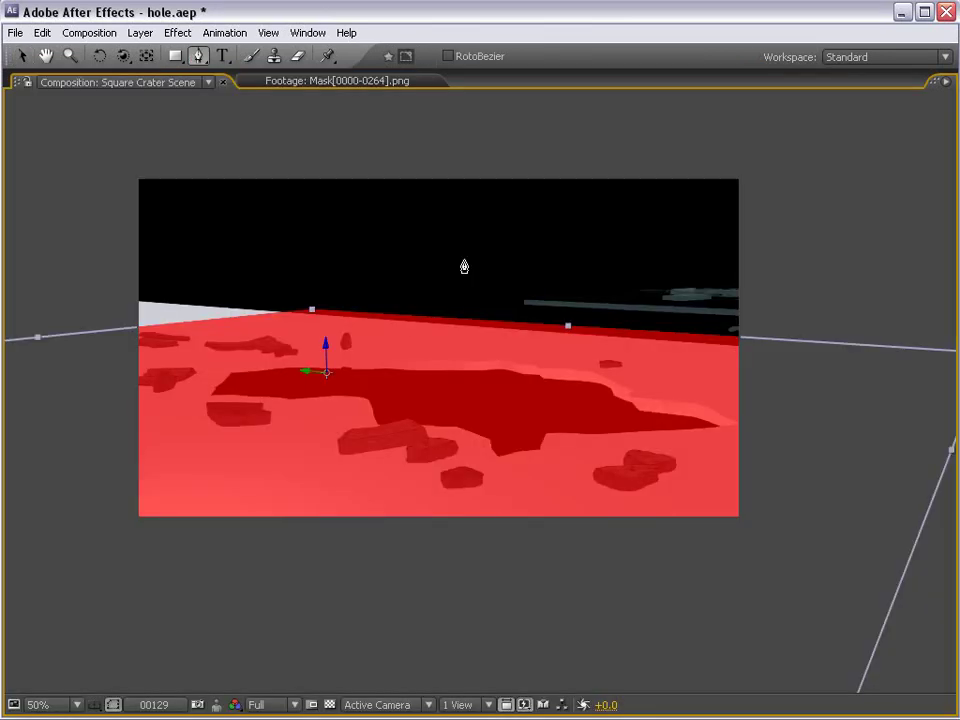
pyautogui.click(919, 450)
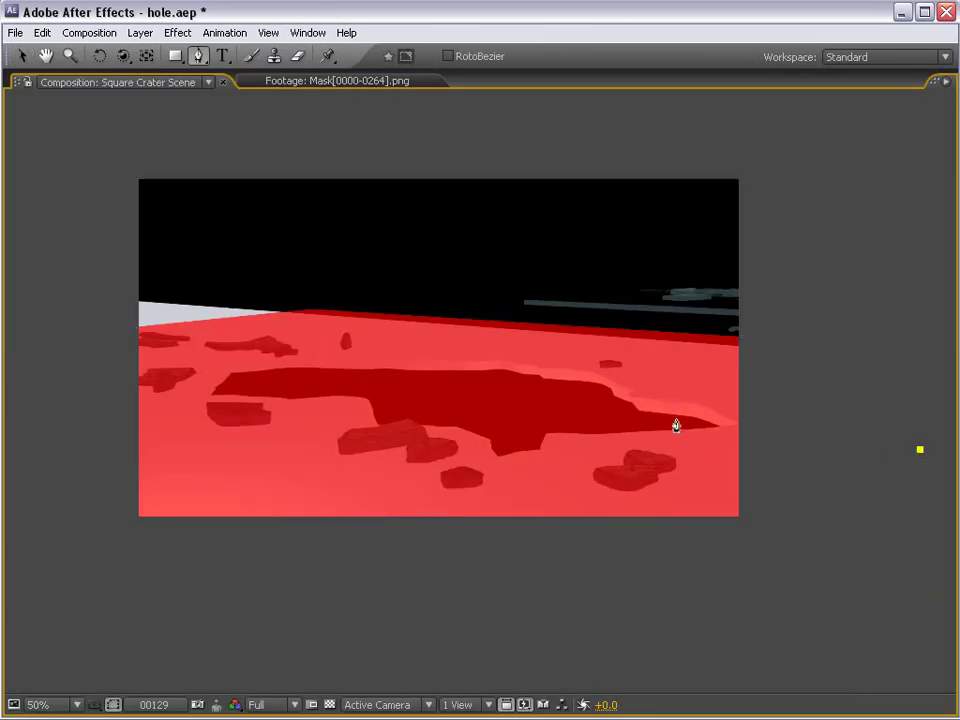
pyautogui.moveTo(676, 420); pyautogui.dragTo(640, 416)
pyautogui.moveTo(436, 399); pyautogui.dragTo(408, 388)
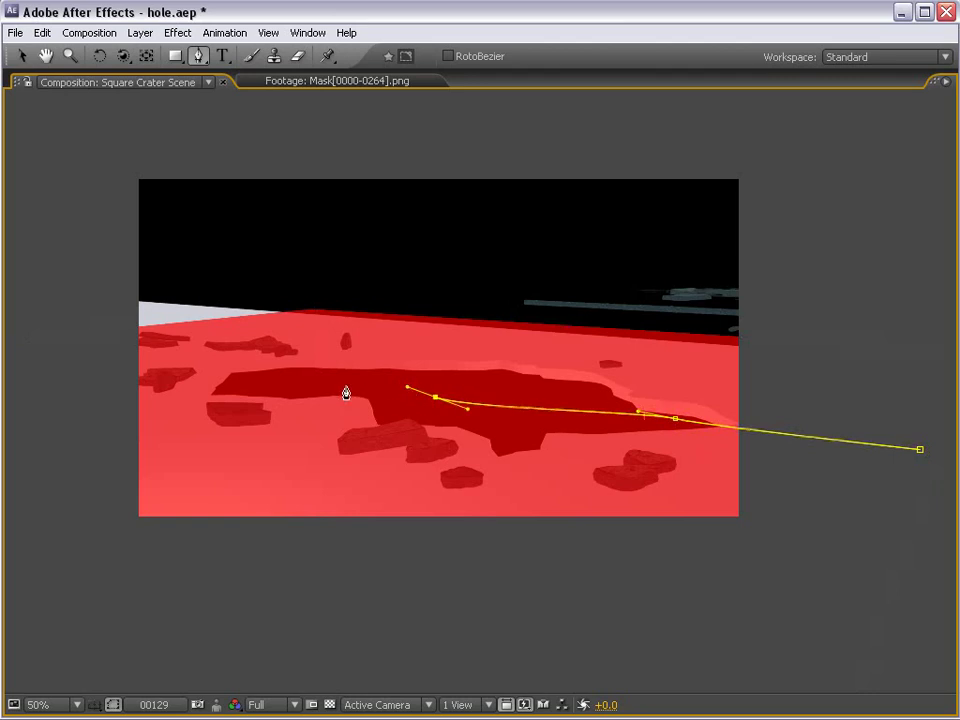
pyautogui.moveTo(309, 382); pyautogui.dragTo(296, 386)
pyautogui.click(233, 386)
pyautogui.click(174, 370)
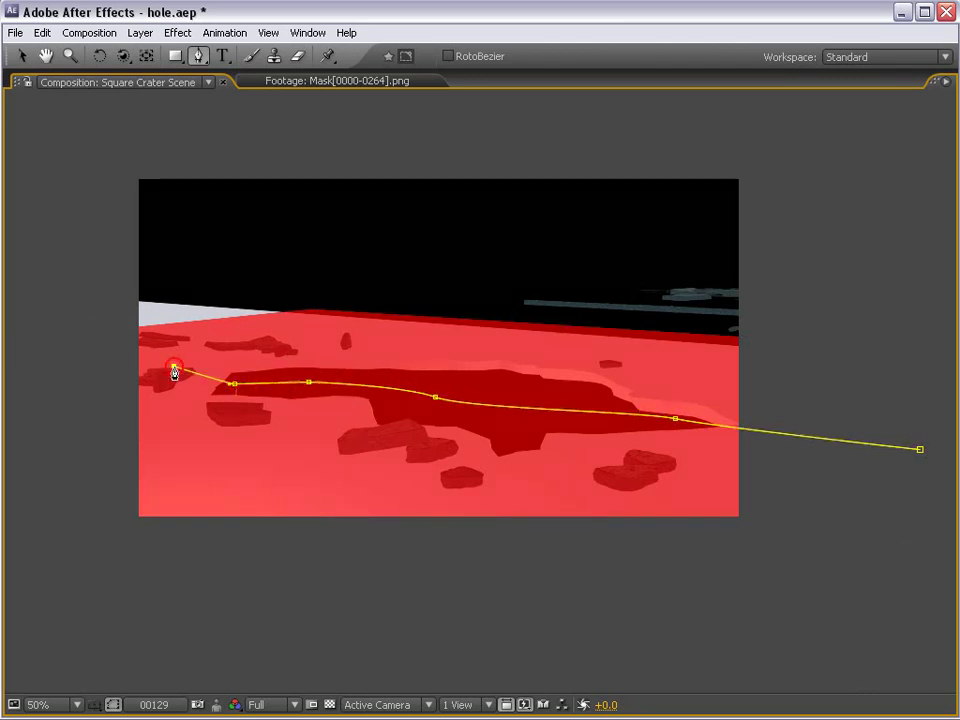
pyautogui.click(81, 328)
pyautogui.click(274, 274)
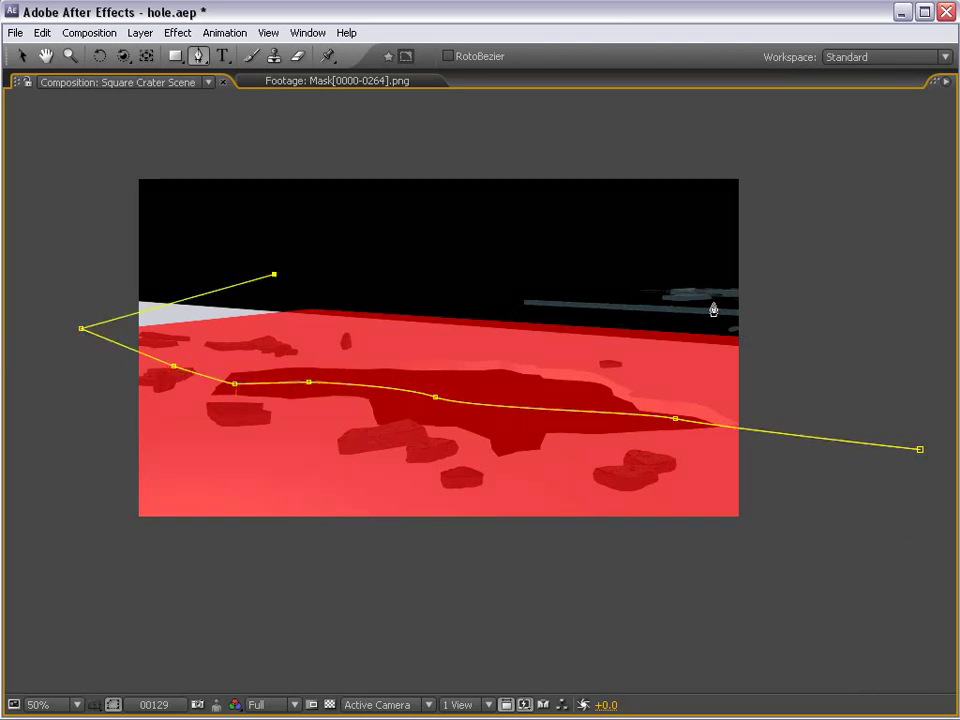
pyautogui.click(859, 306)
pyautogui.click(919, 363)
pyautogui.click(919, 451)
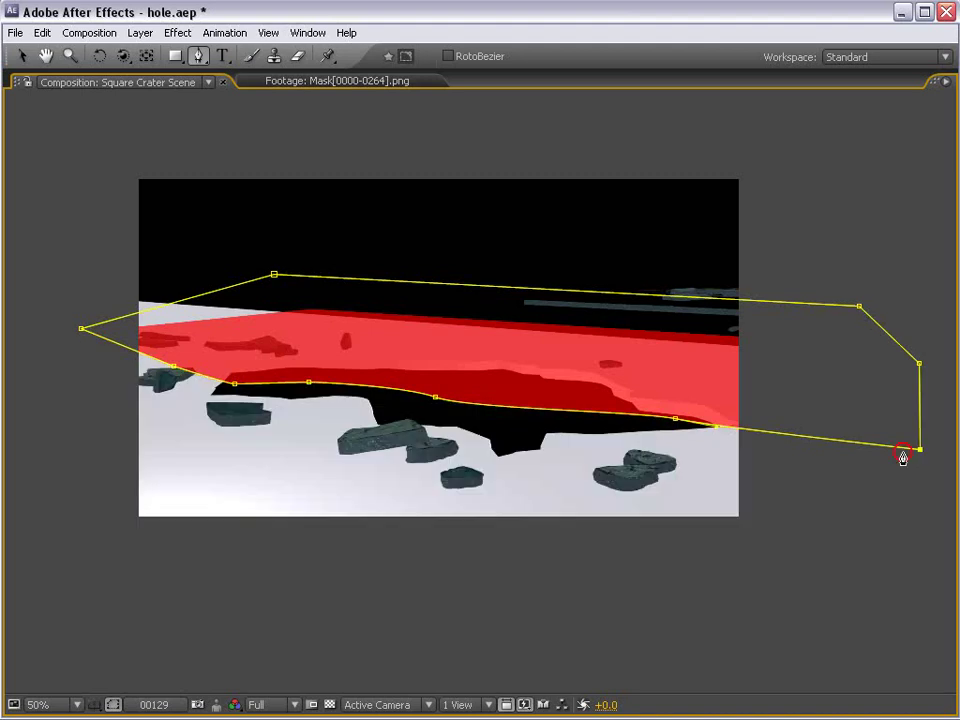
# - Pull the mask's top-left point out, set Mask 1 to Subtract, and scrub to check
pyautogui.press('v')
pyautogui.press('`')
pyautogui.press(',')
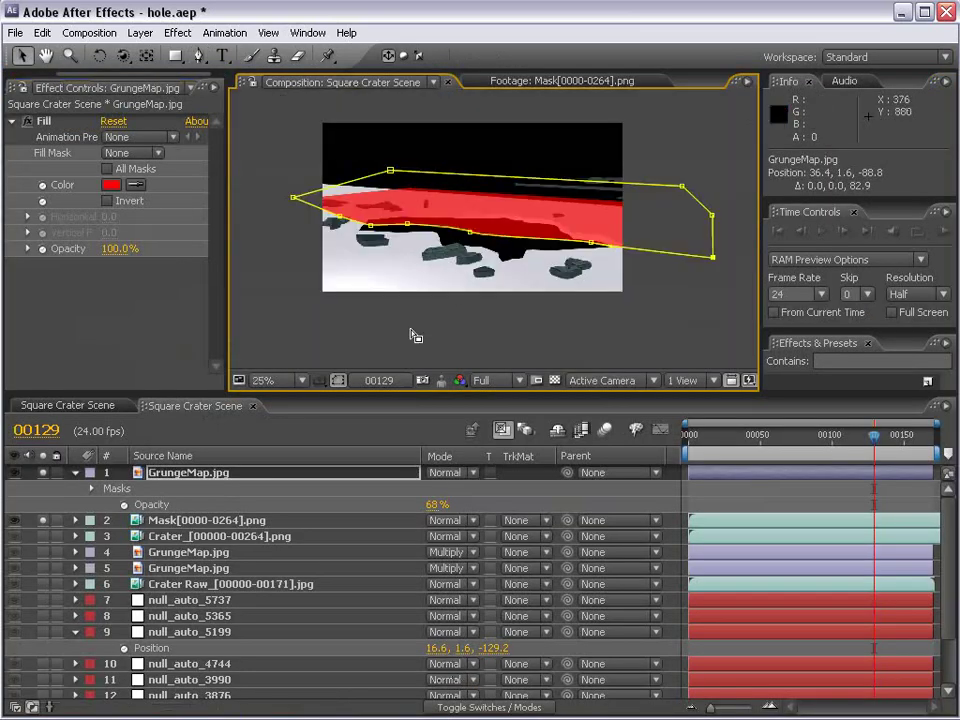
pyautogui.moveTo(393, 172); pyautogui.dragTo(320, 155)
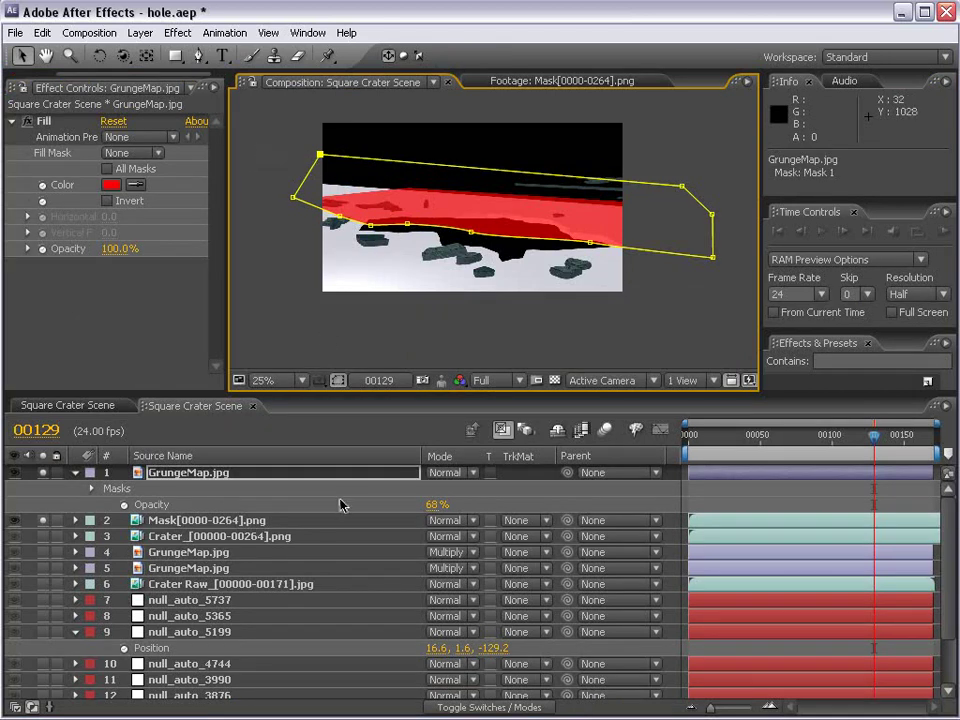
pyautogui.press('m')
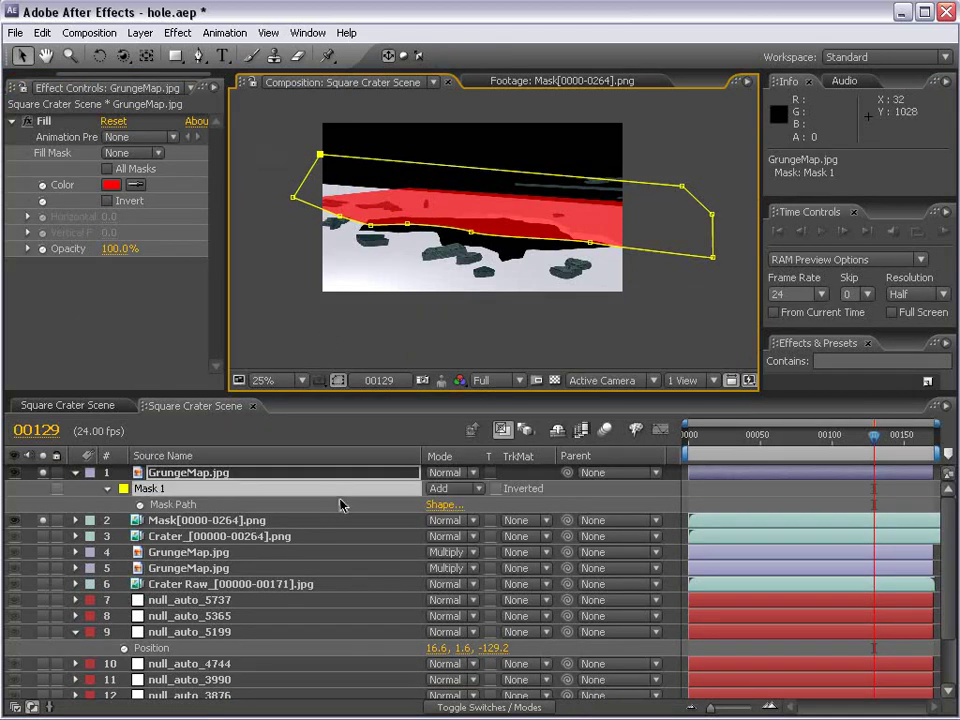
pyautogui.click(463, 492)
pyautogui.click(470, 502)
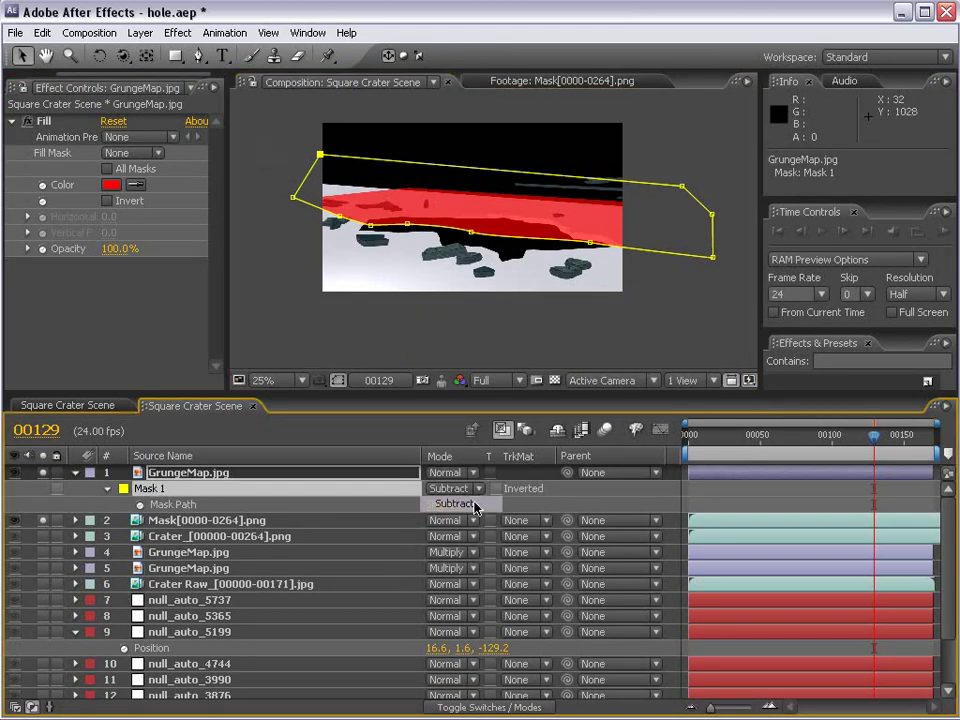
pyautogui.click(737, 503)
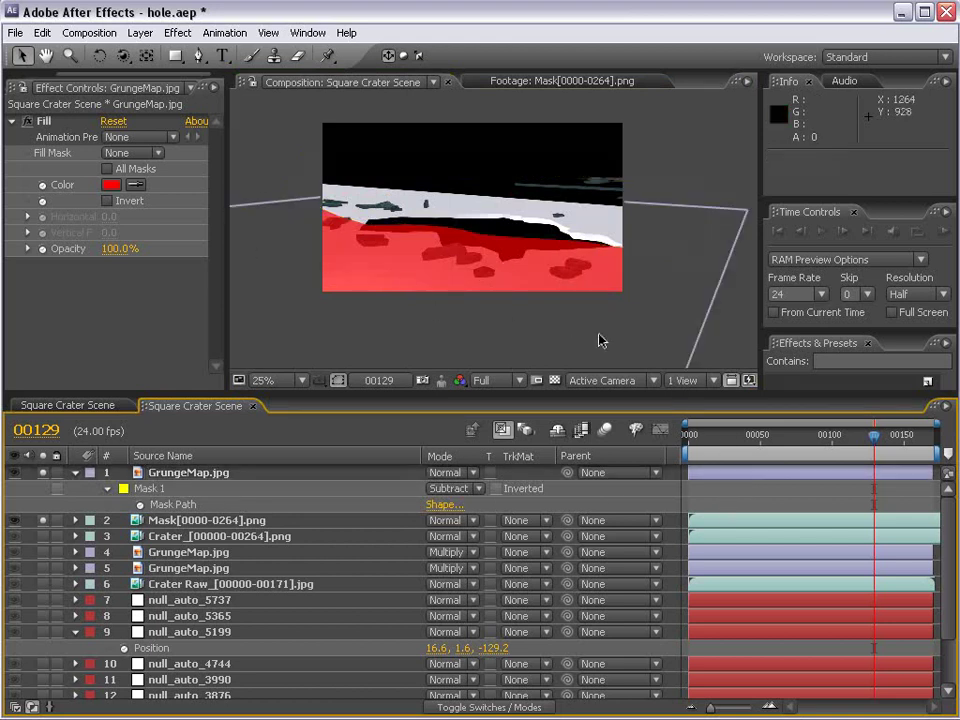
pyautogui.moveTo(815, 440); pyautogui.dragTo(760, 443)
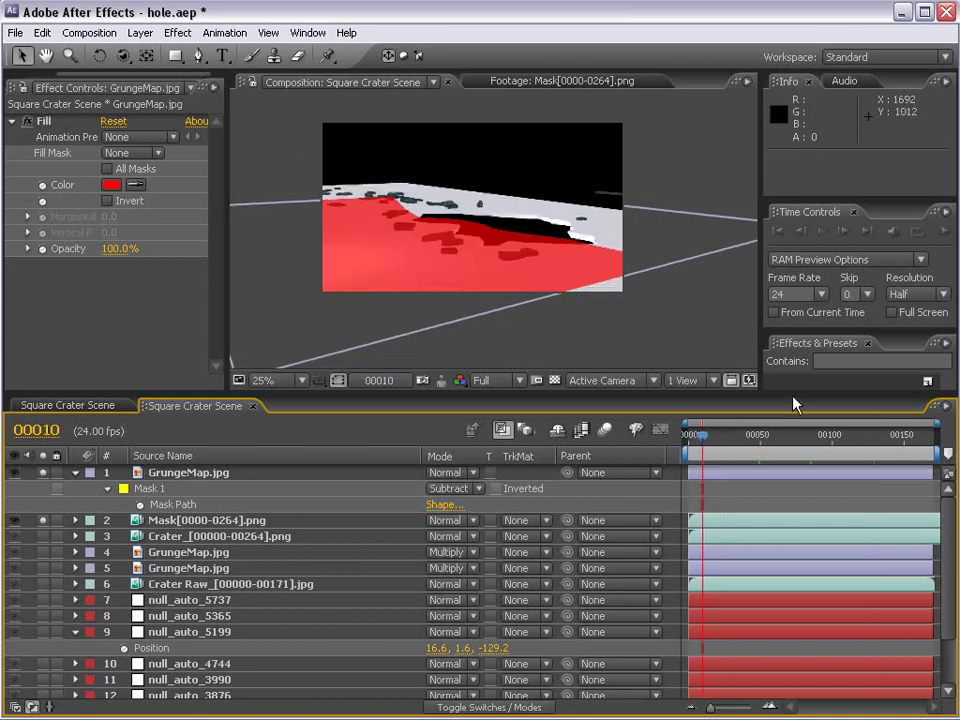
pyautogui.moveTo(789, 443); pyautogui.dragTo(930, 450)
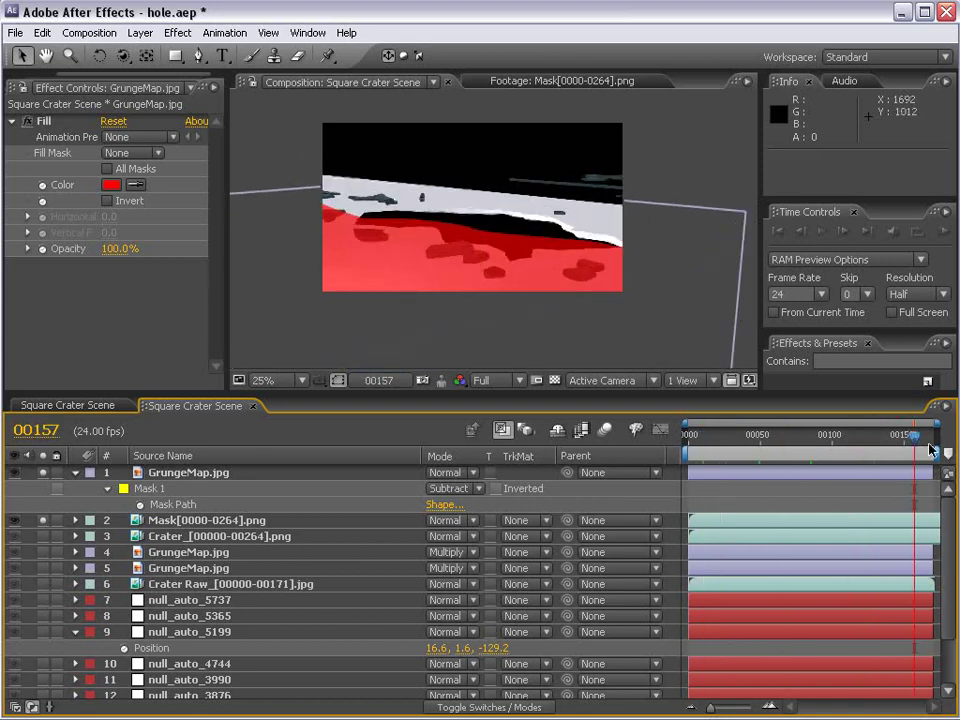
# - Set the Mask layer's track matte to Alpha Matte from GrungeMap and raise GrungeMap's opacity to 100%
pyautogui.click(207, 521)
pyautogui.click(519, 521)
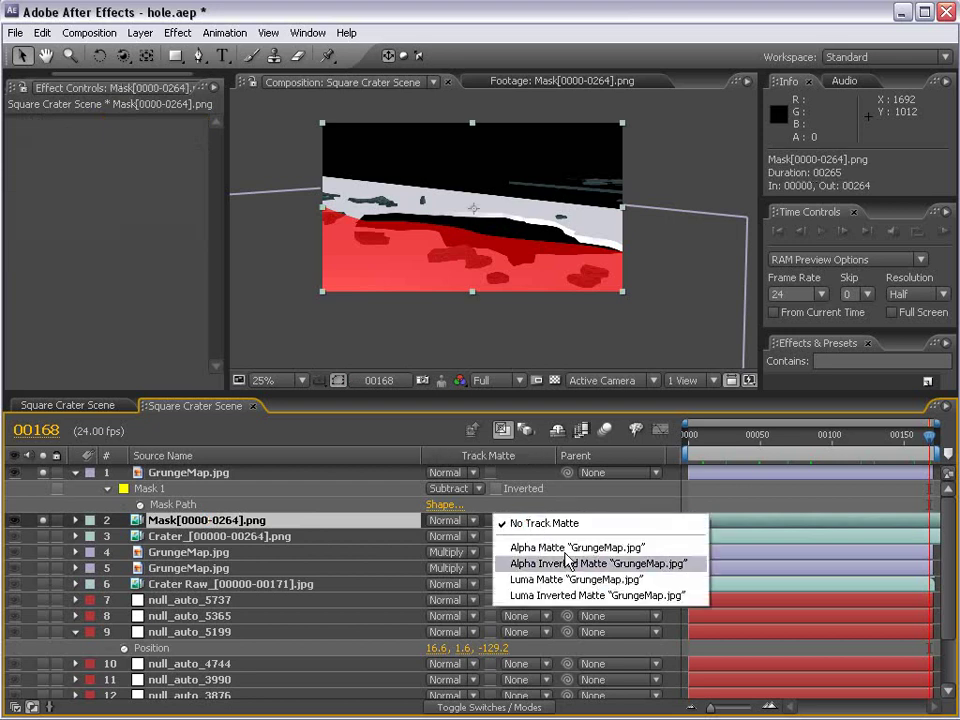
pyautogui.click(561, 564)
pyautogui.click(519, 521)
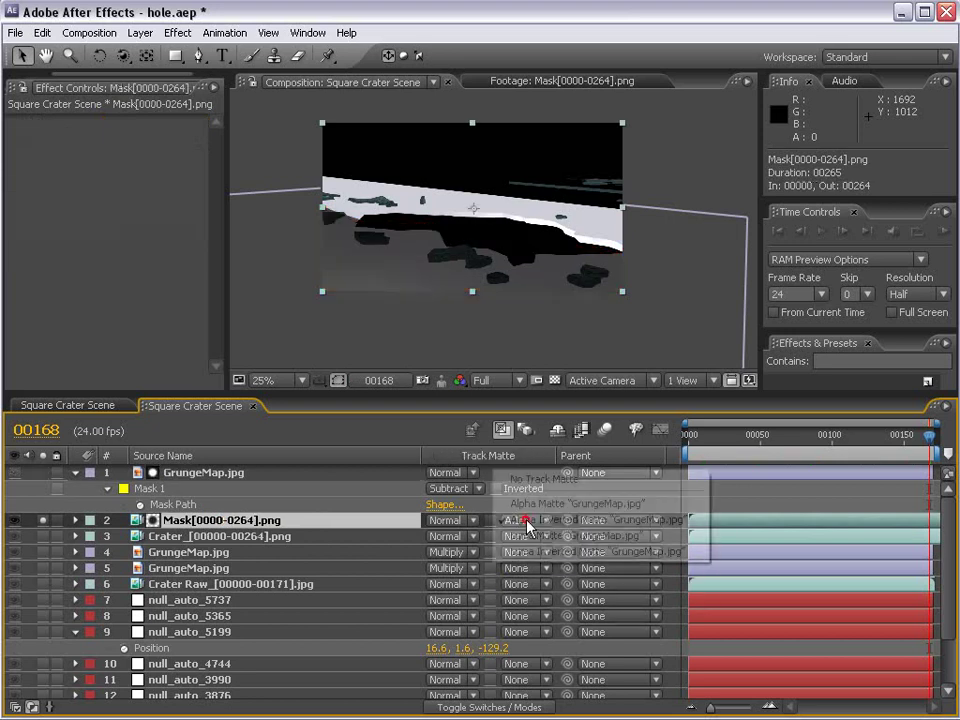
pyautogui.click(541, 503)
pyautogui.click(361, 484)
pyautogui.press('t')
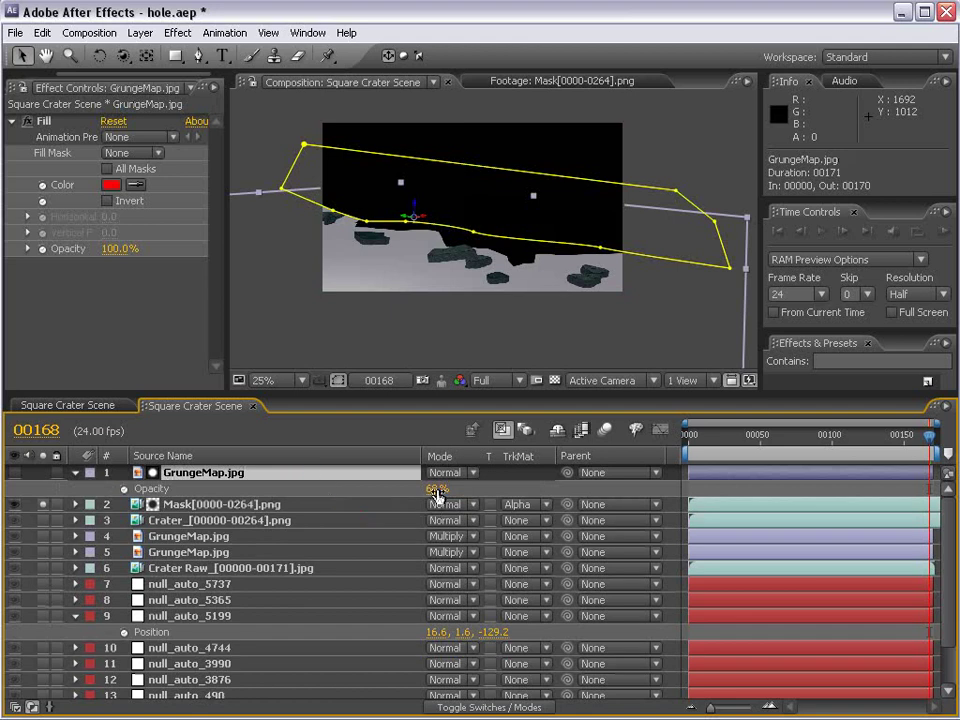
pyautogui.moveTo(437, 494); pyautogui.dragTo(470, 494)
pyautogui.click(742, 490)
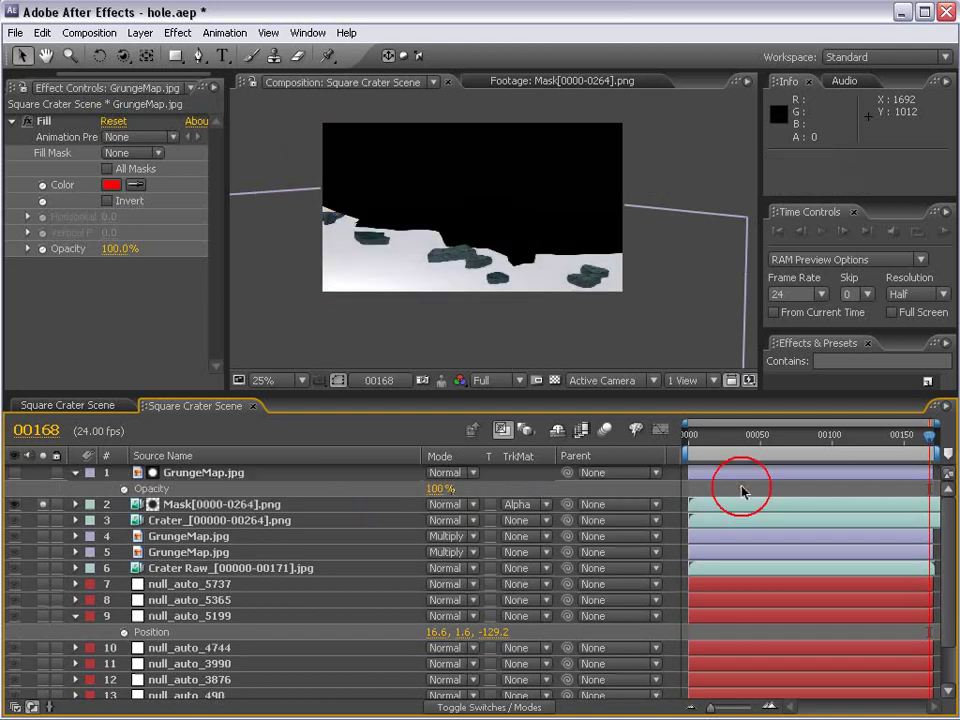
# - Check the matte at 25% zoom on frames 00125, 00070, 00035 and 00014
pyautogui.press('`')
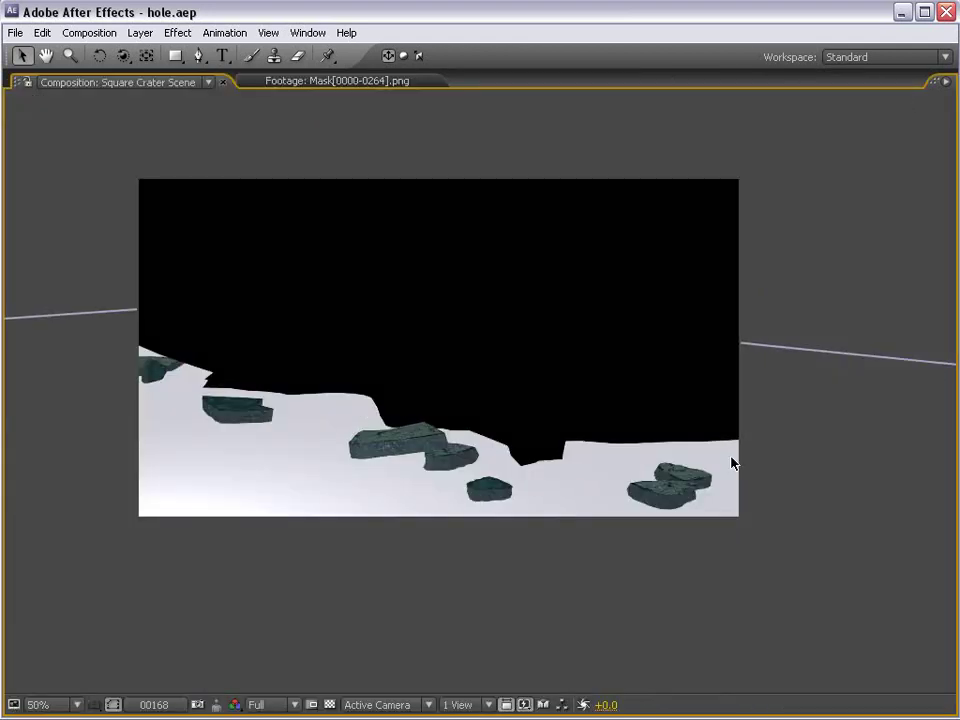
pyautogui.press('`')
pyautogui.click(868, 434)
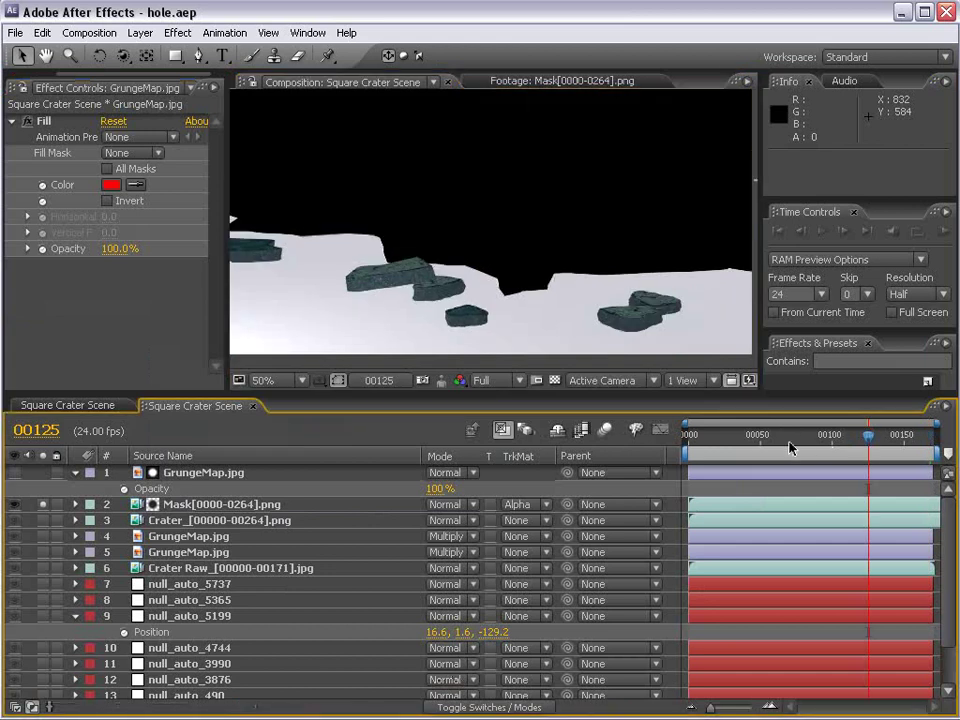
pyautogui.click(789, 434)
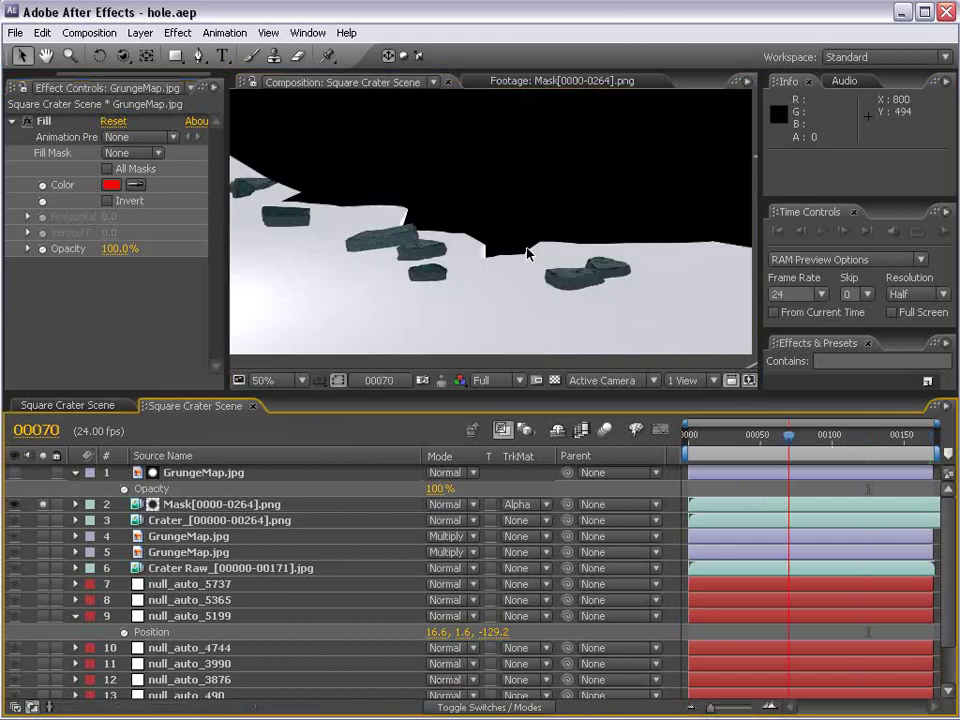
pyautogui.press(',')
pyautogui.click(738, 441)
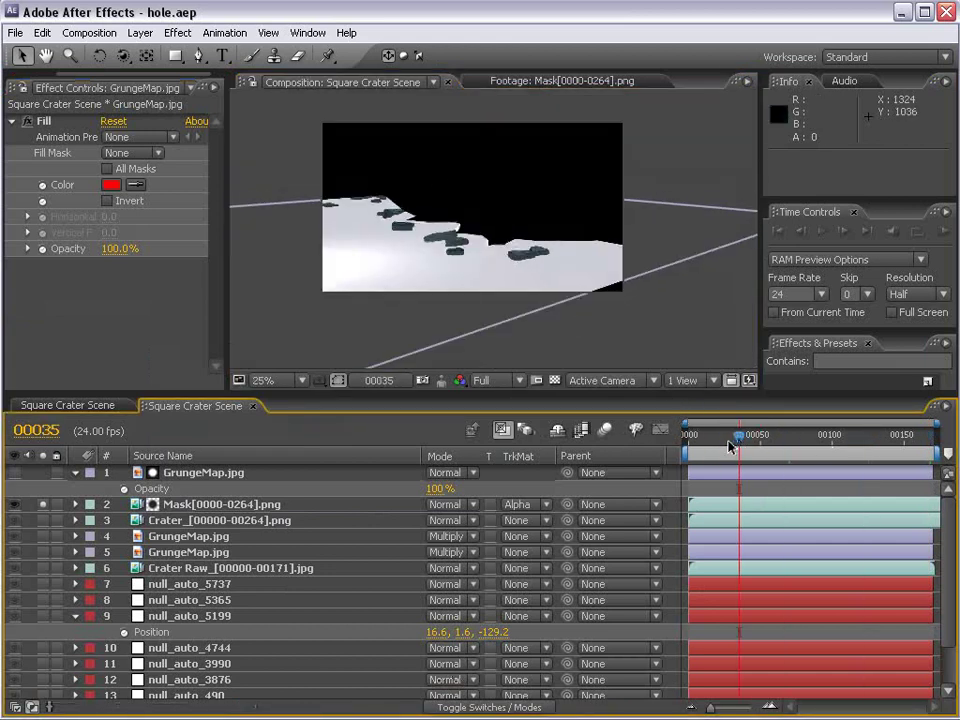
pyautogui.click(708, 443)
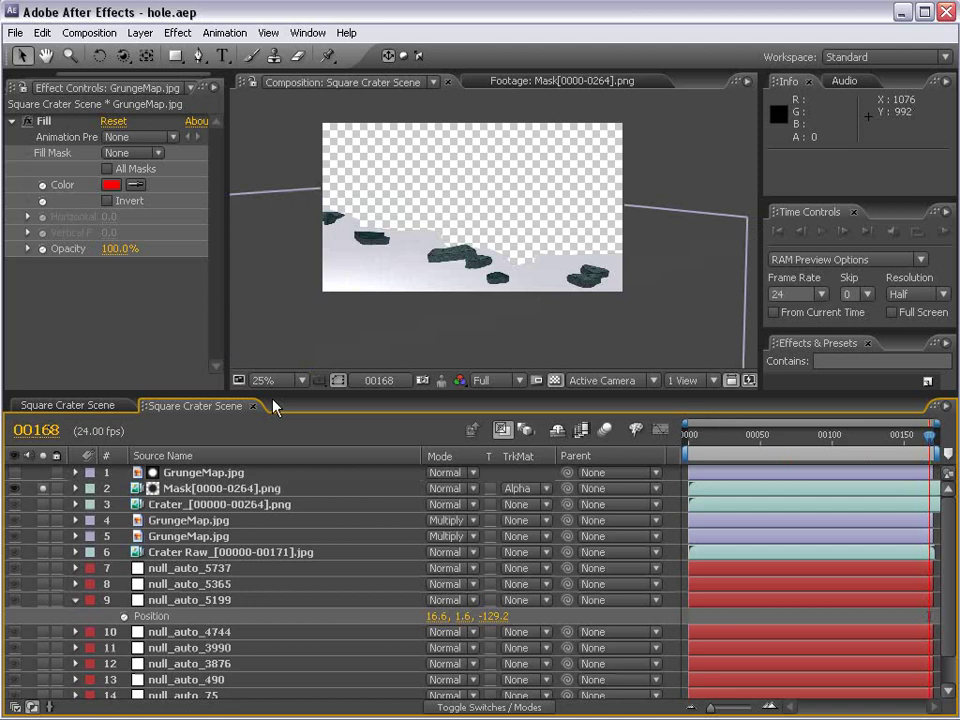
# - Duplicate the Camera_1_Shape1 layer and move the copy to the top of the stack
pyautogui.click(197, 490)
pyautogui.click(195, 477)
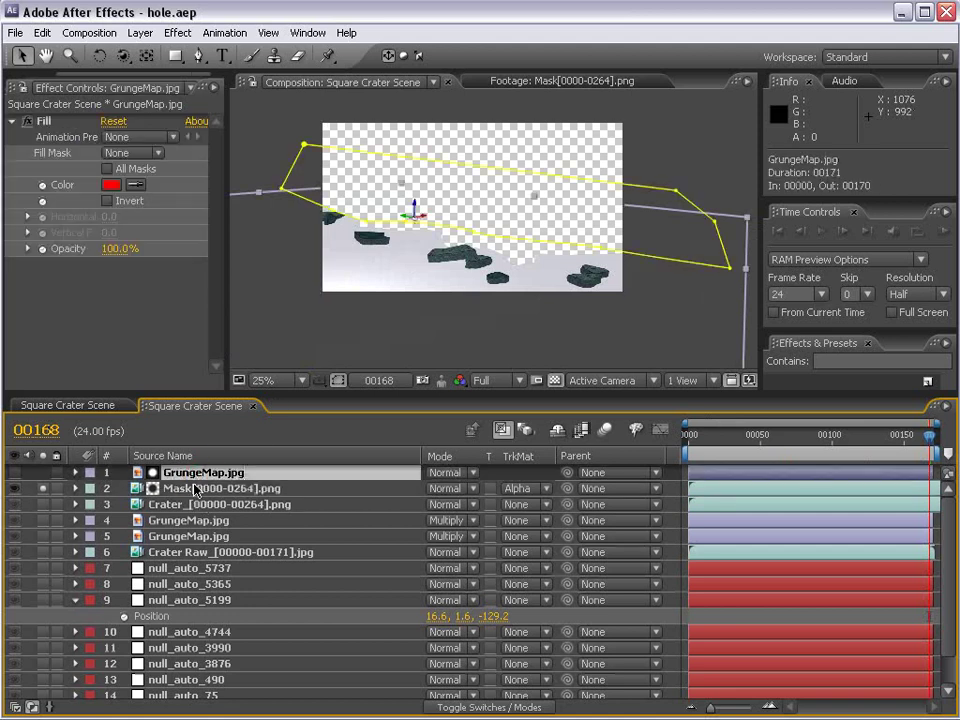
pyautogui.keyDown('ctrl'); pyautogui.click(195, 490); pyautogui.keyUp('ctrl')
pyautogui.click(190, 502)
pyautogui.click(197, 474)
pyautogui.moveTo(271, 394); pyautogui.dragTo(270, 298)
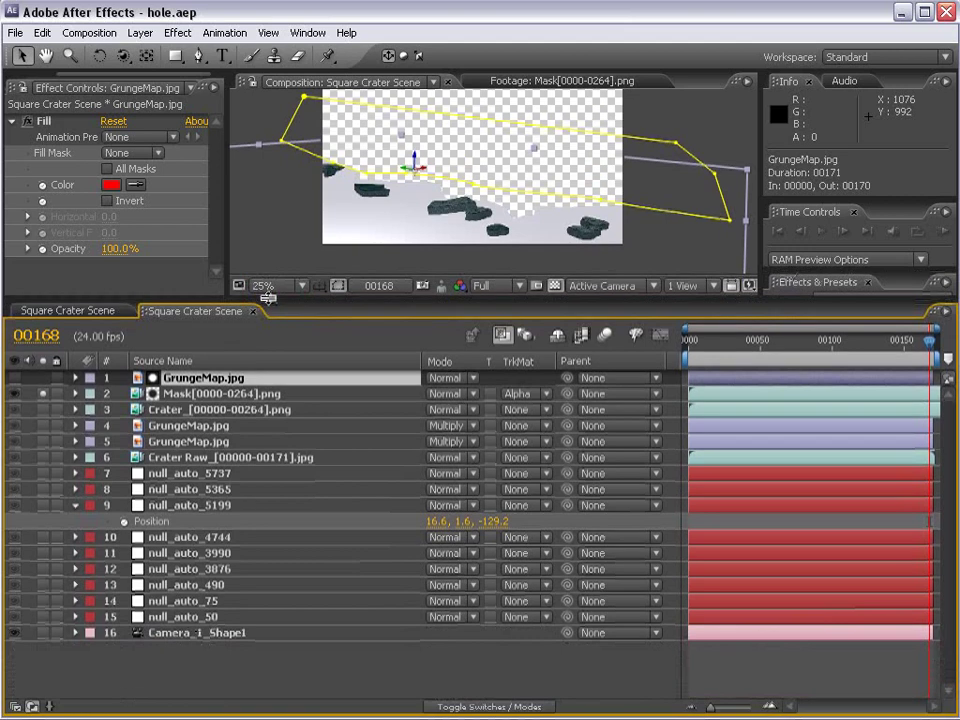
pyautogui.click(170, 640)
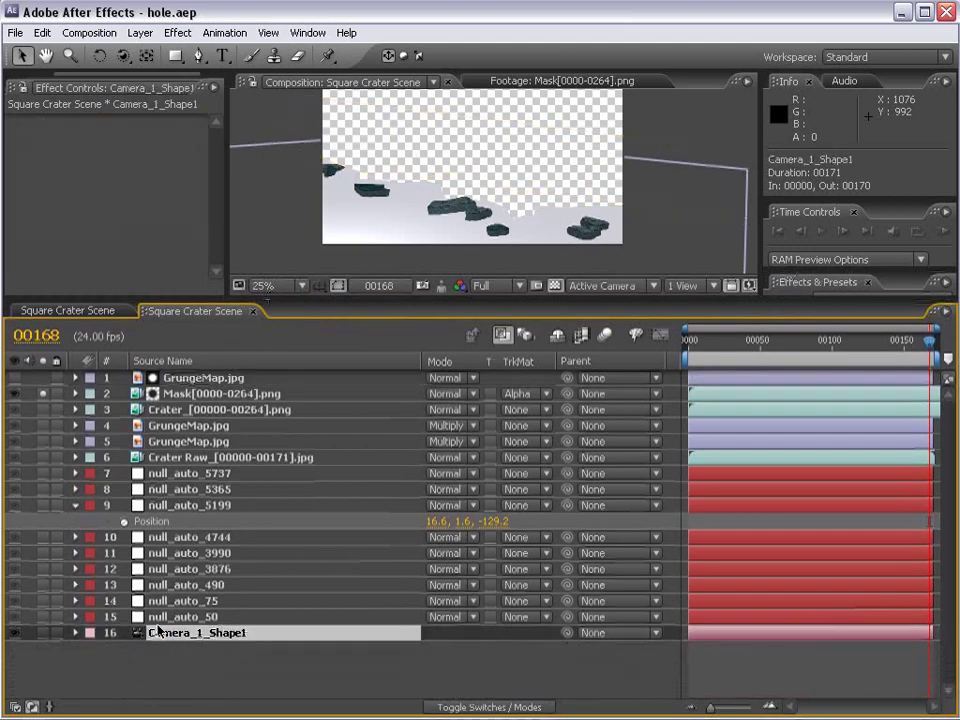
pyautogui.click(42, 33)
pyautogui.click(54, 195)
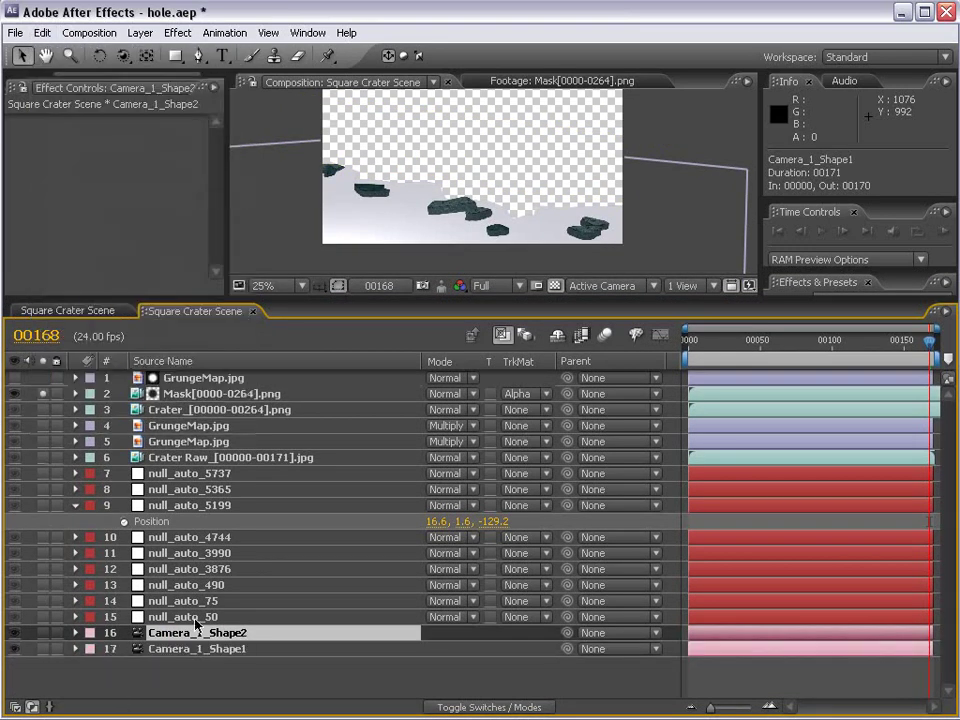
pyautogui.moveTo(193, 636); pyautogui.dragTo(193, 375)
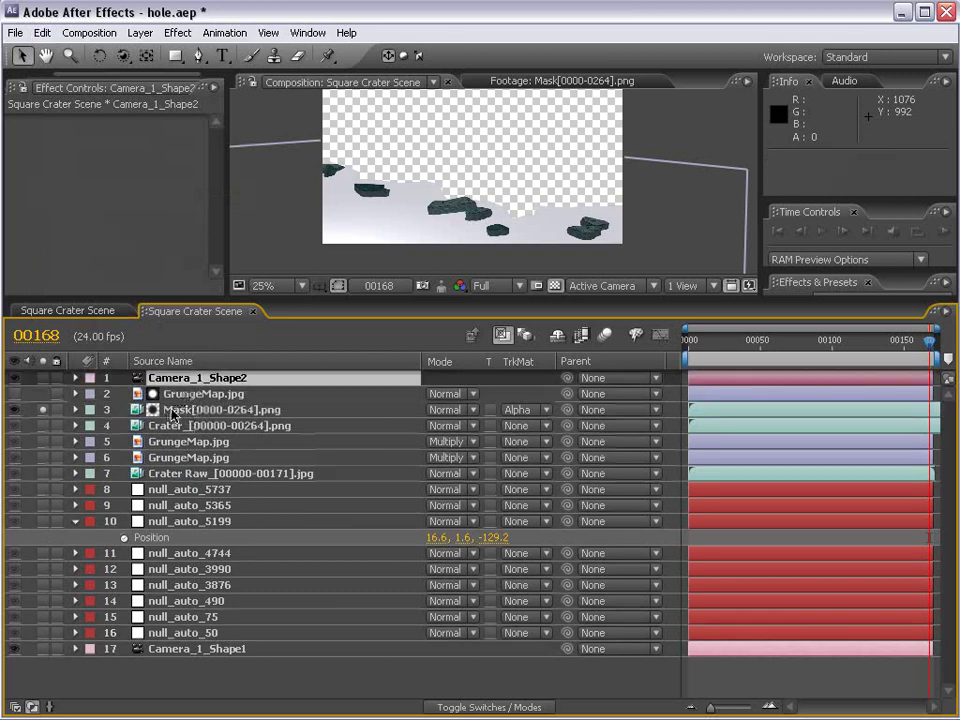
# - Pre-compose the camera copy, GrungeMap.jpg and Mask sequence into 'Mask' and open it
pyautogui.keyDown('shift'); pyautogui.click(181, 411); pyautogui.keyUp('shift')
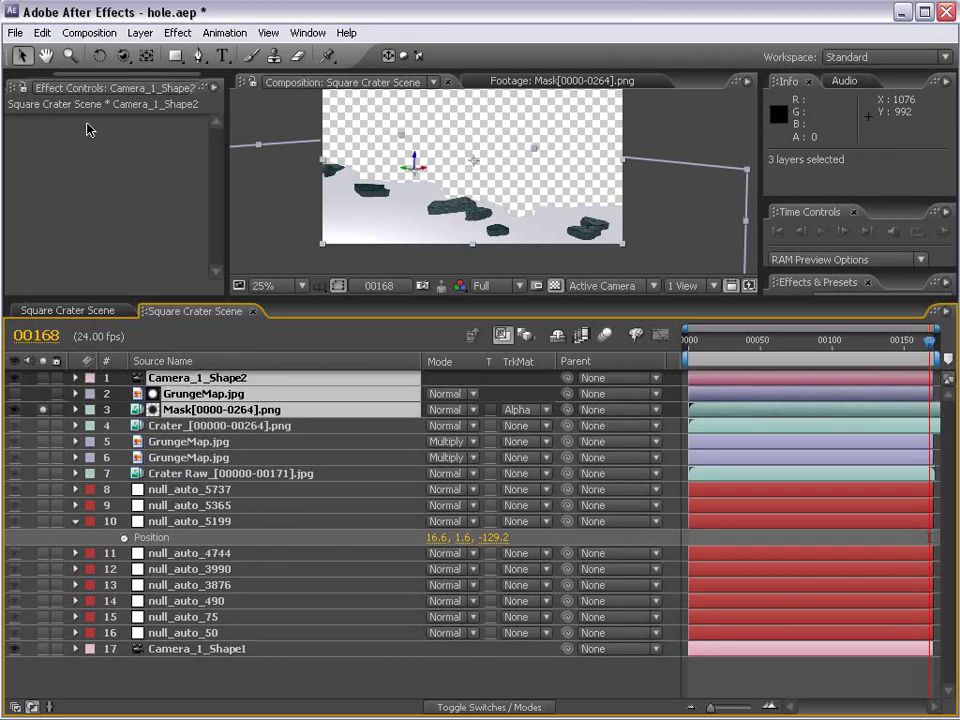
pyautogui.click(139, 33)
pyautogui.click(190, 589)
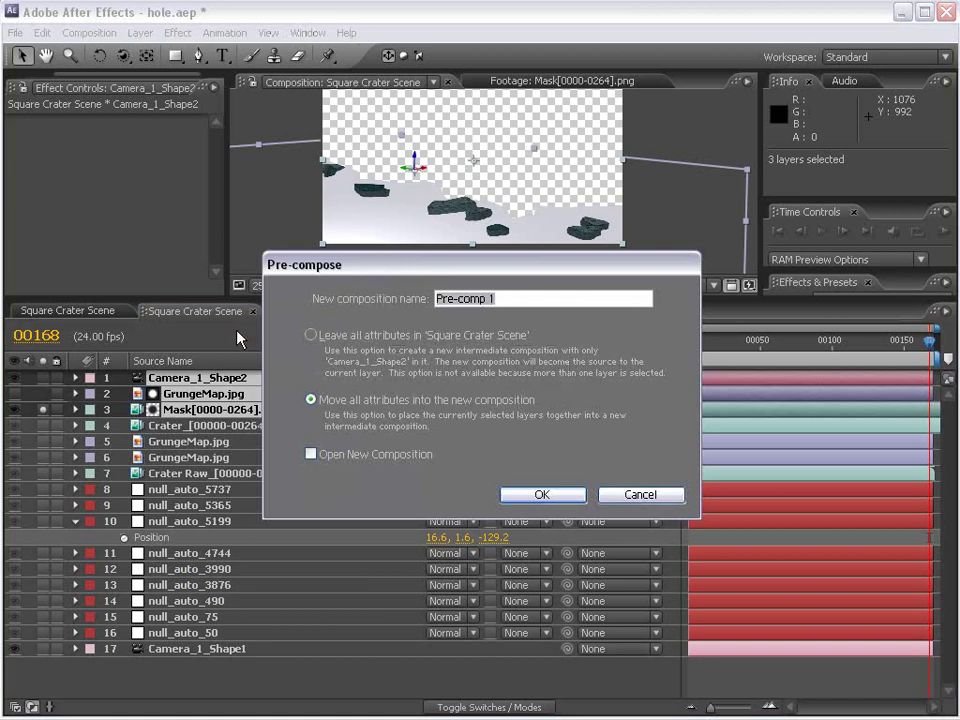
pyautogui.write('Mask')
pyautogui.press('Return')
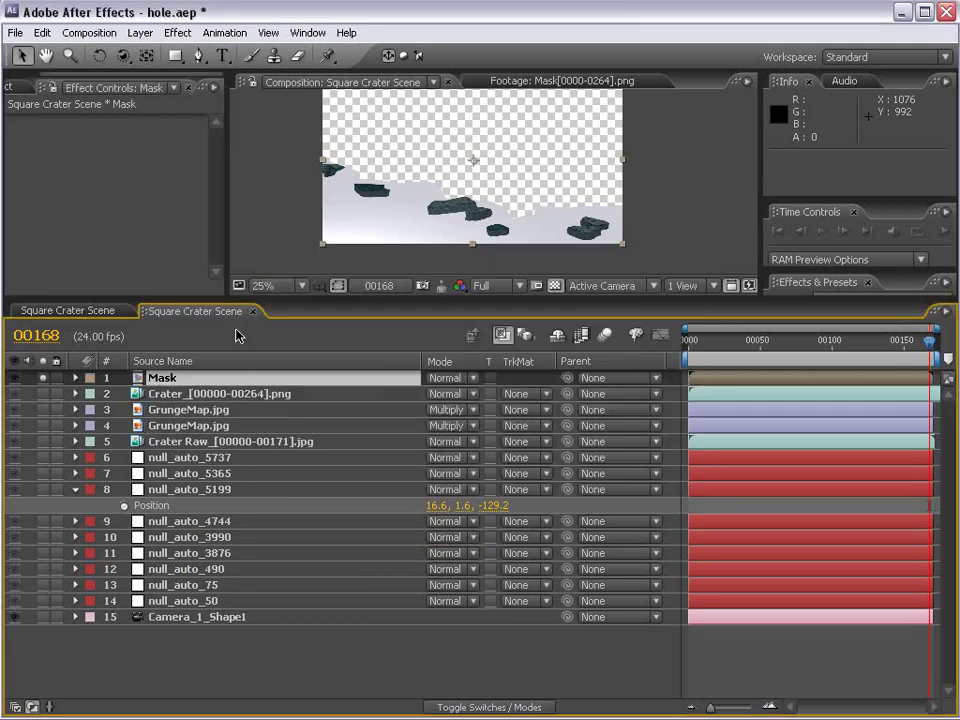
pyautogui.doubleClick(163, 378)
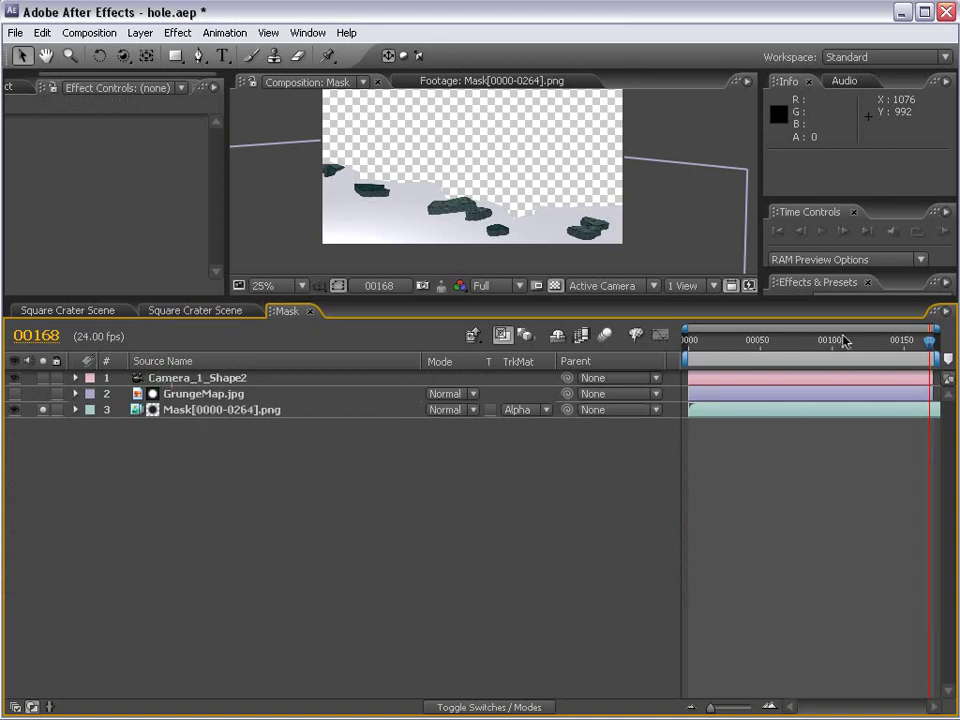
# - Rewind and close the Mask composition, then save the project
pyautogui.moveTo(808, 347); pyautogui.dragTo(684, 344)
pyautogui.click(312, 314)
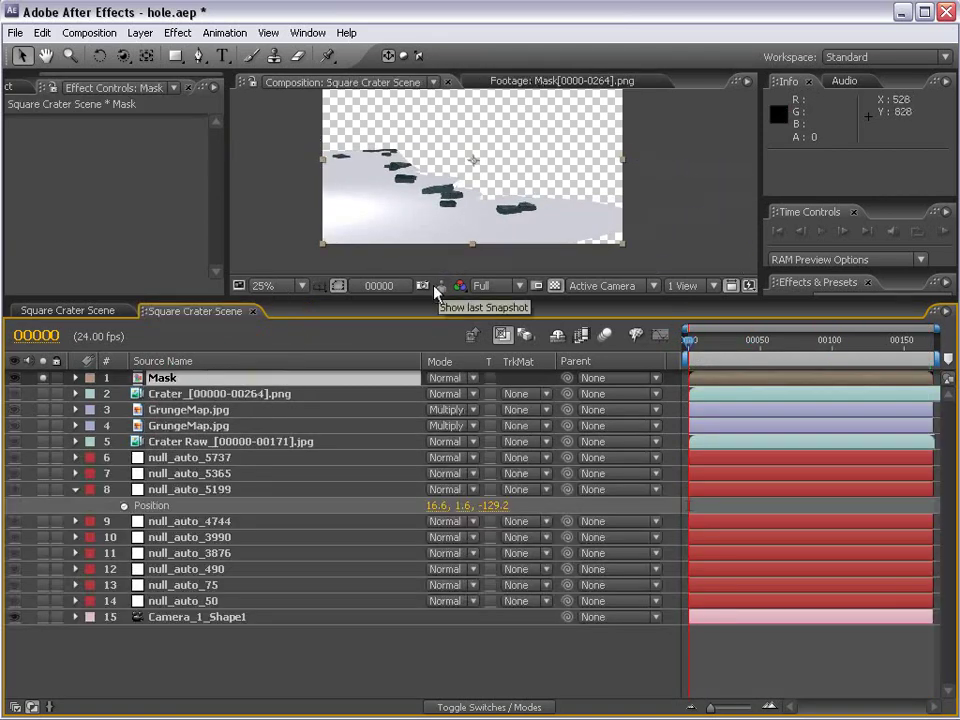
pyautogui.moveTo(420, 303); pyautogui.dragTo(420, 370)
pyautogui.click(35, 459)
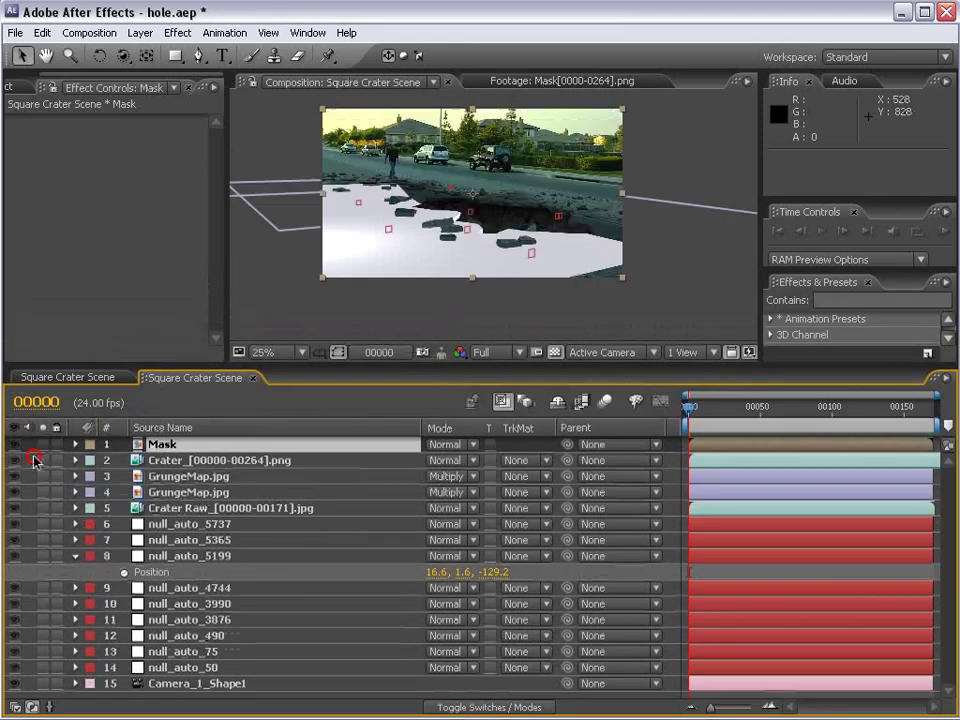
pyautogui.hotkey('ctrl', 's')
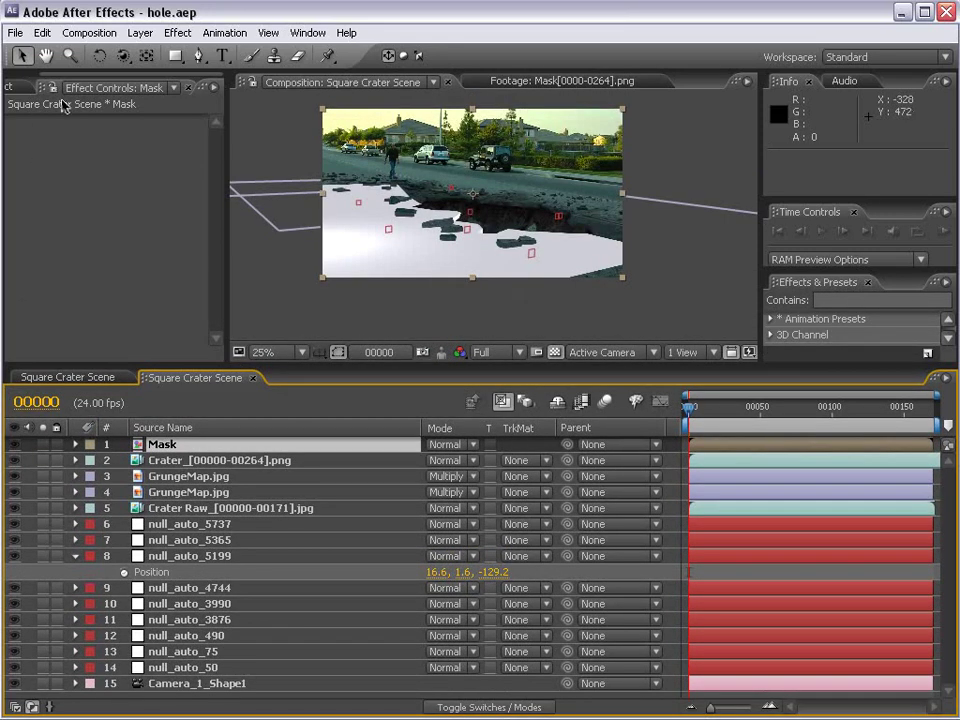
# - Add Real Smoke.mov to Square Crater Scene as a 3D layer
pyautogui.click(30, 88)
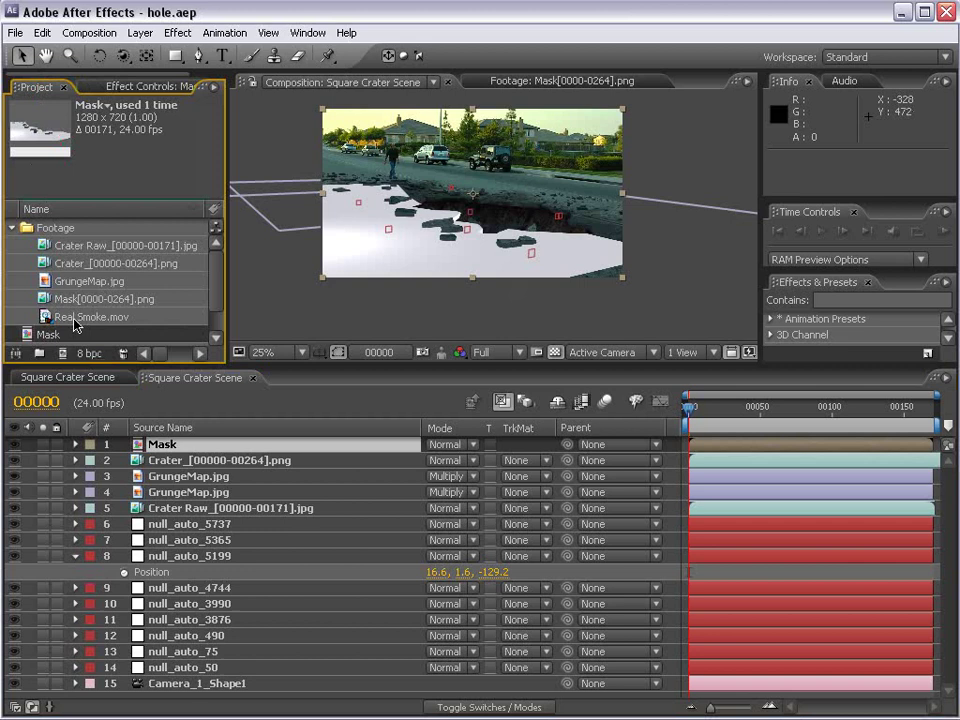
pyautogui.click(53, 318)
pyautogui.scroll(2, 497, 208)
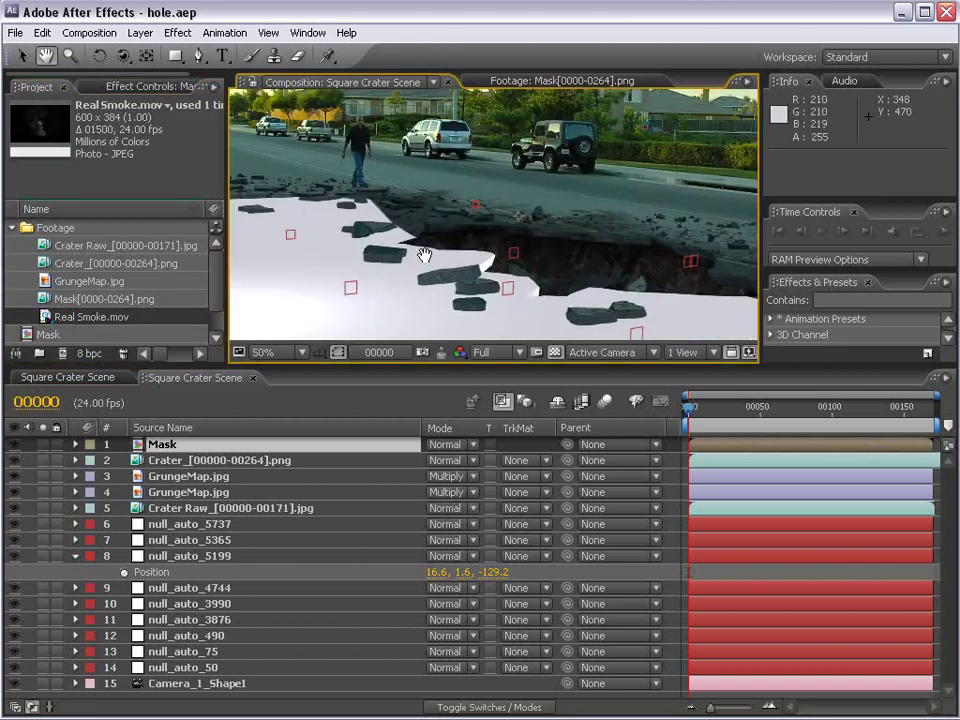
pyautogui.moveTo(90, 316); pyautogui.dragTo(525, 221)
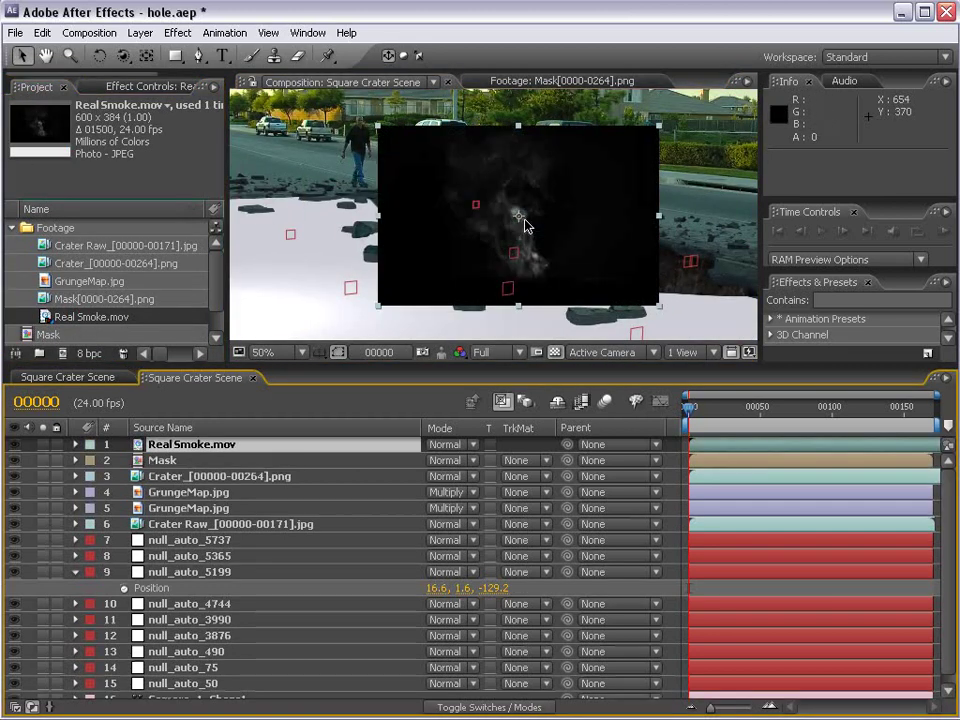
pyautogui.press('F4')
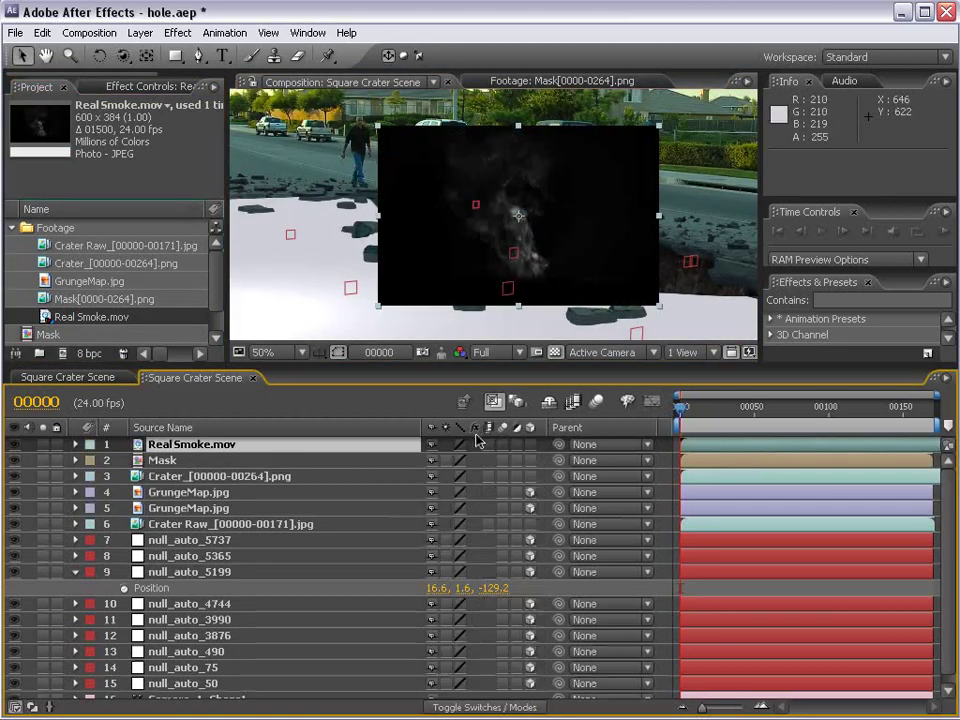
pyautogui.click(529, 445)
# - Copy null_auto_5199's Position and select the Real Smoke.mov layer
pyautogui.scroll(-2, 674, 287)
pyautogui.scroll(-1, 674, 287)
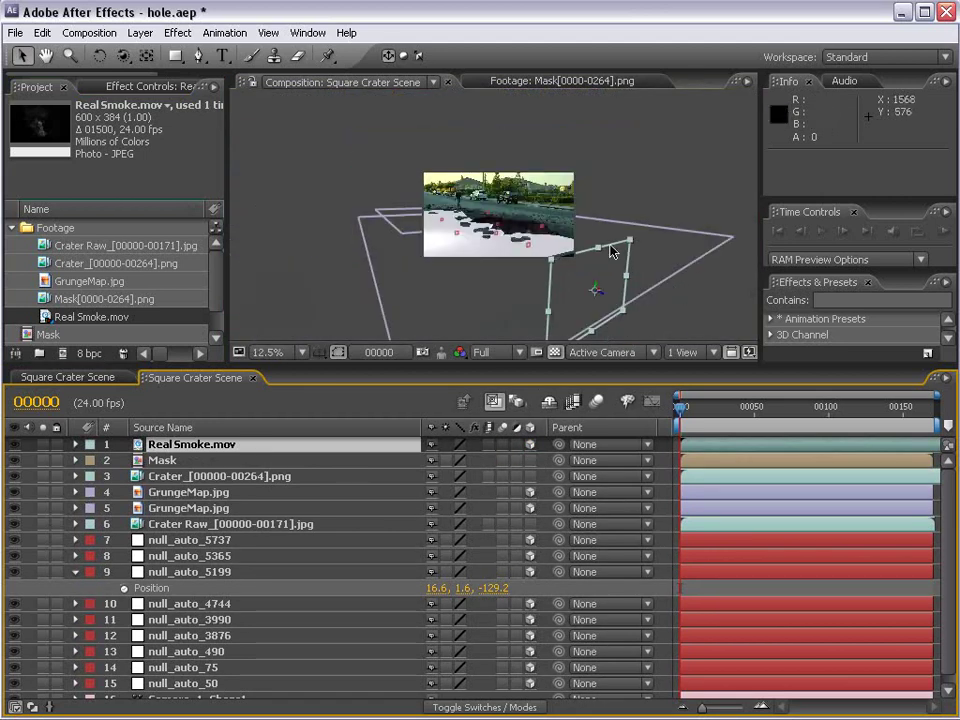
pyautogui.click(154, 589)
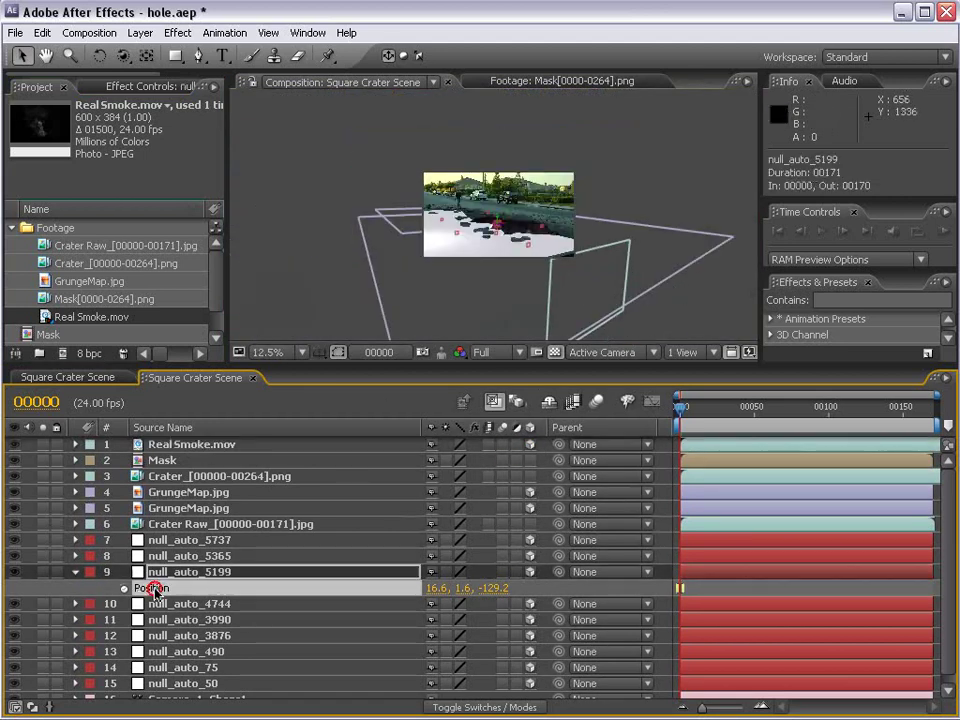
pyautogui.scroll(2, 436, 303)
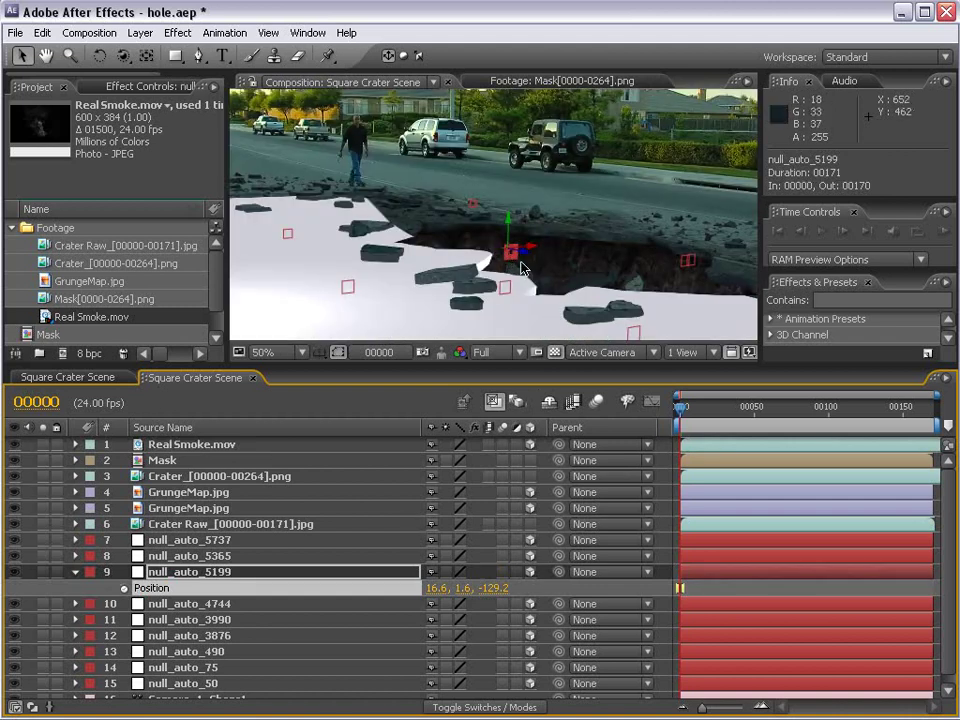
pyautogui.click(171, 602)
pyautogui.click(156, 588)
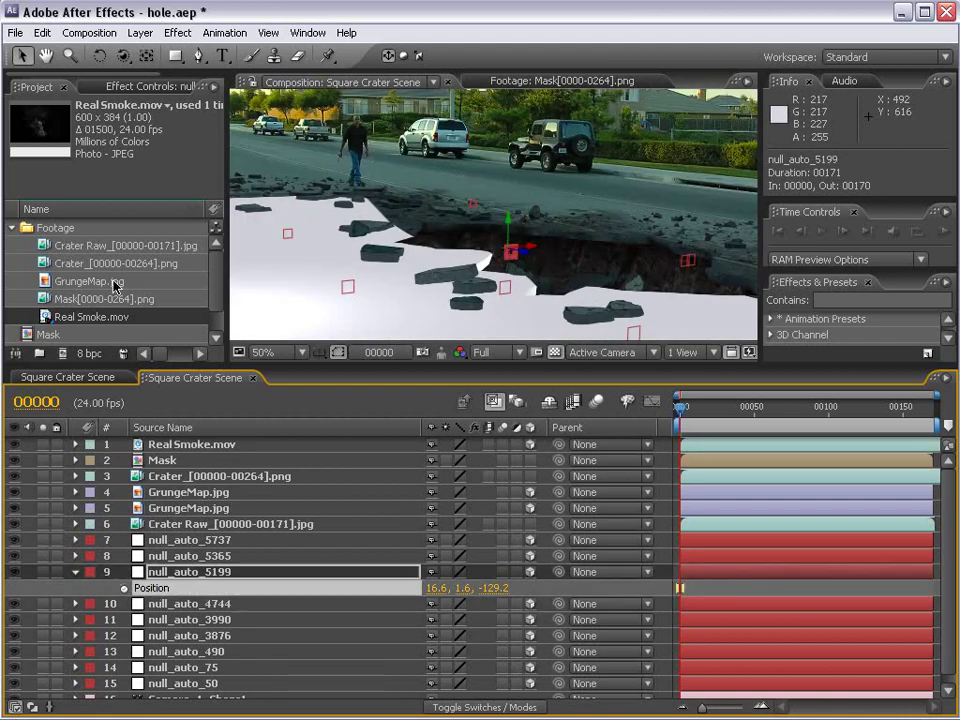
pyautogui.click(41, 33)
pyautogui.click(64, 124)
pyautogui.click(405, 257)
pyautogui.scroll(-1, 405, 257)
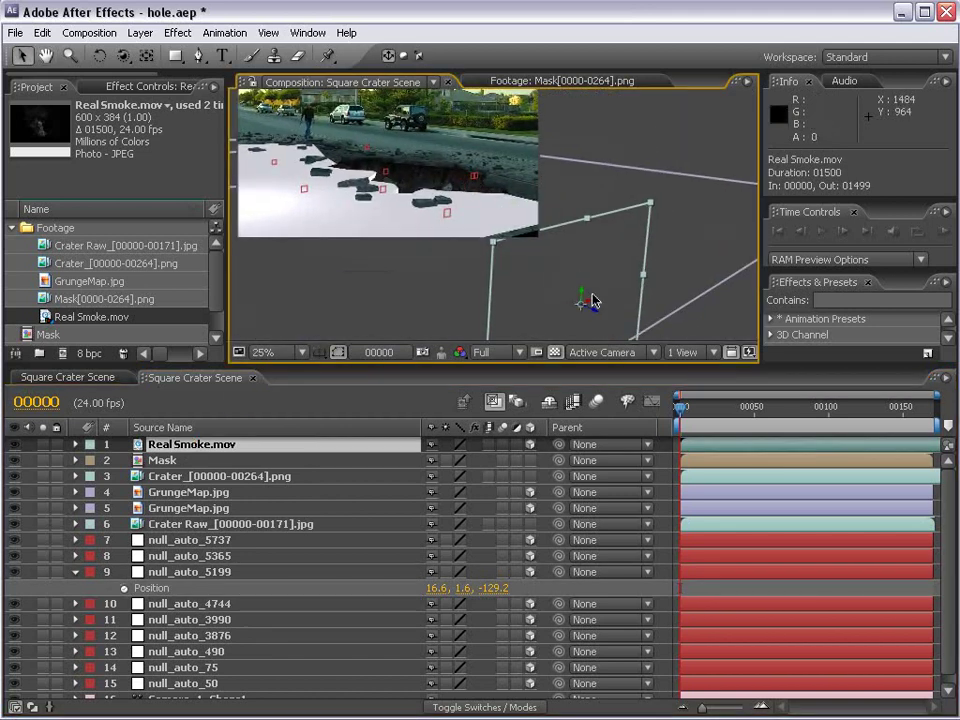
# - Turn off 3D on the smoke and move its anchor point down to its base
pyautogui.click(530, 444)
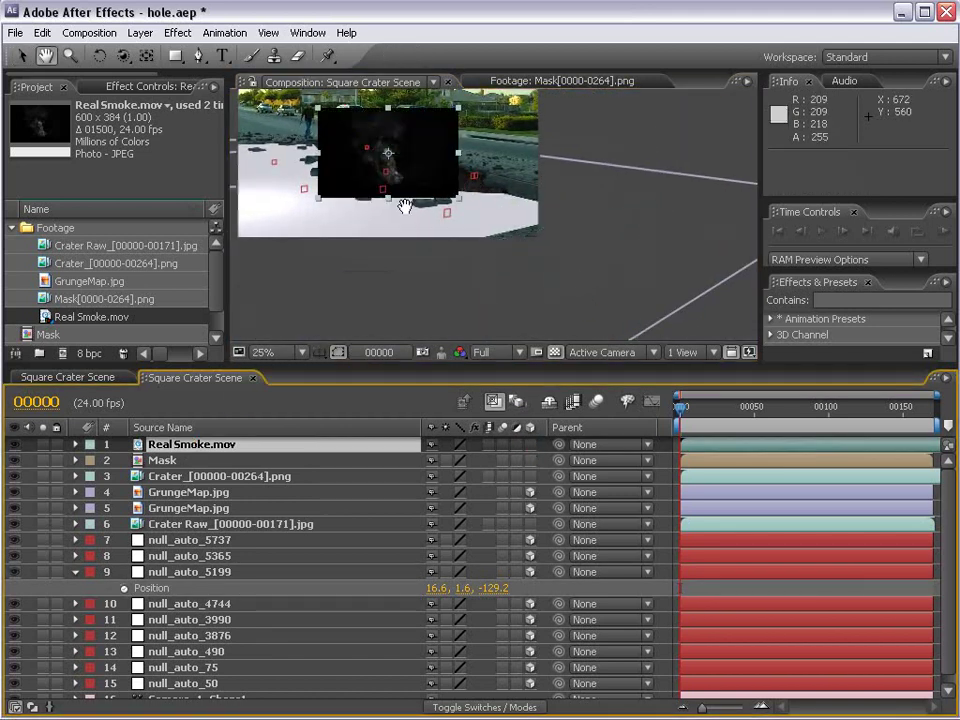
pyautogui.scroll(1, 403, 208)
pyautogui.press('h')
pyautogui.moveTo(521, 257); pyautogui.dragTo(456, 190)
pyautogui.scroll(1, 456, 190)
pyautogui.press('v')
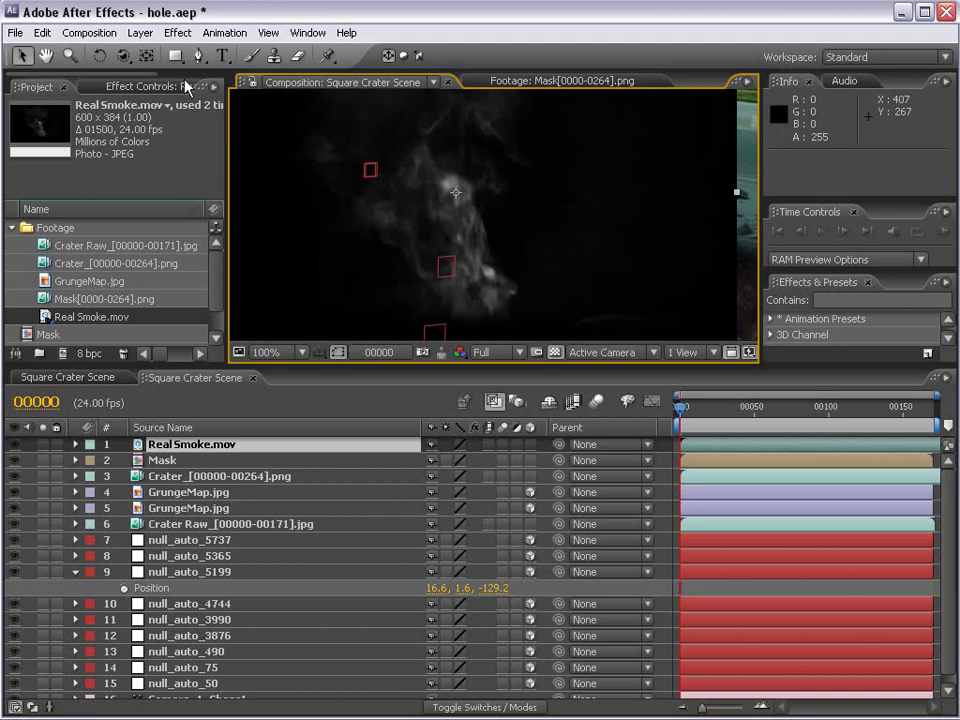
pyautogui.click(149, 58)
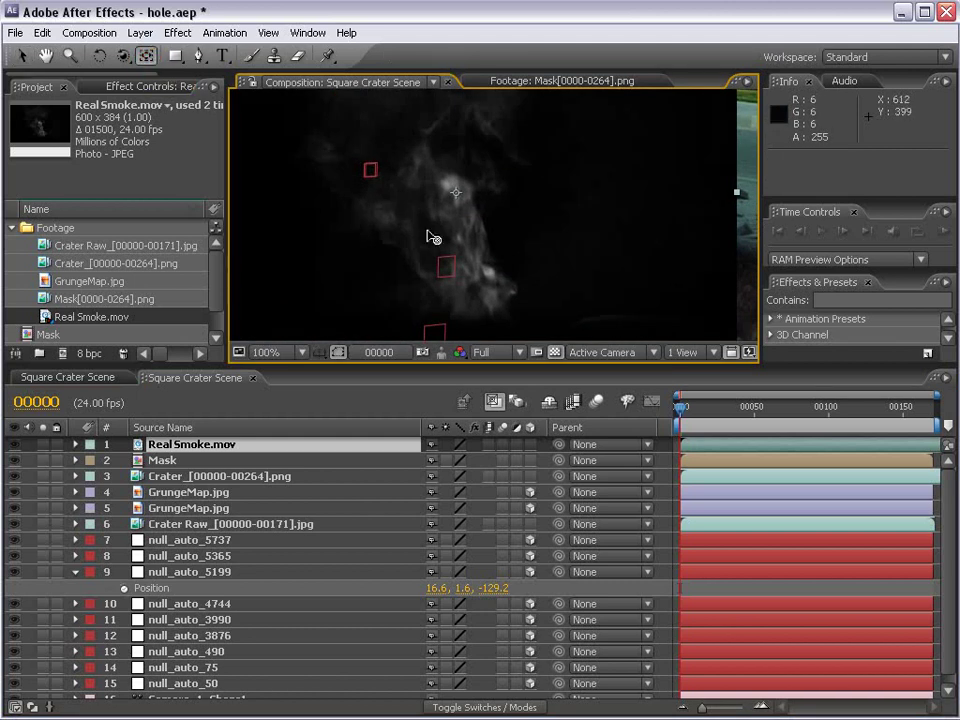
pyautogui.moveTo(455, 192); pyautogui.dragTo(479, 316)
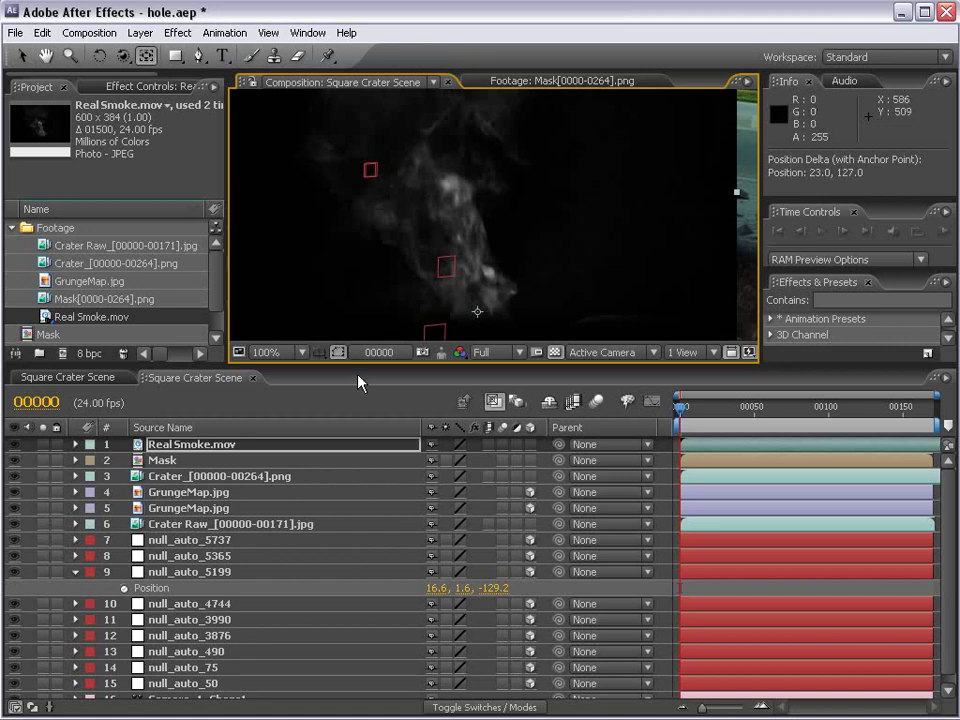
pyautogui.press(',')
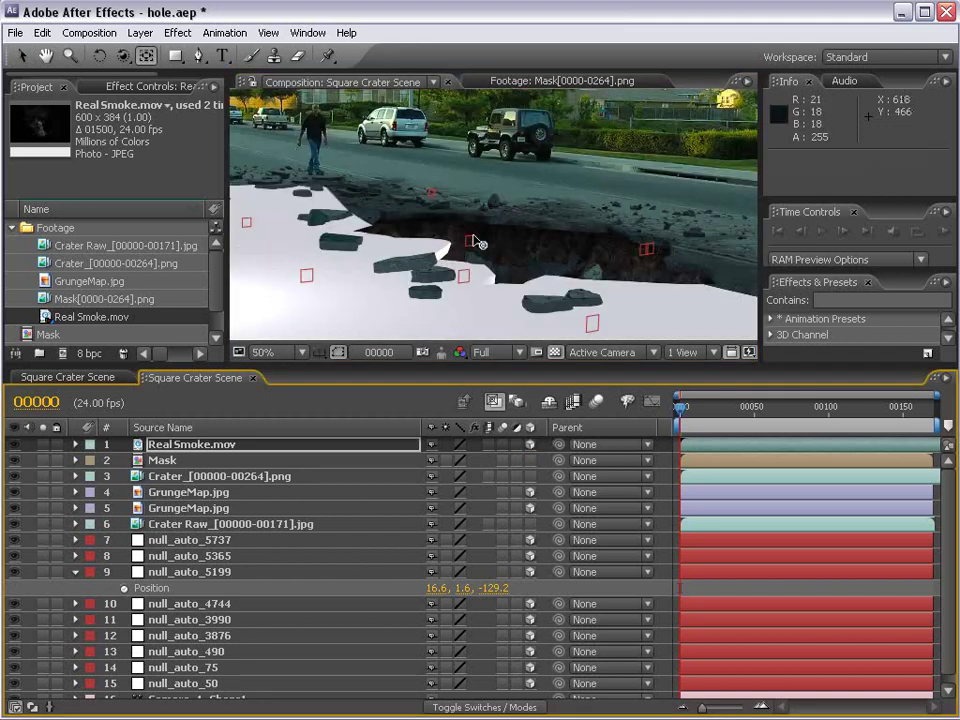
# - Paste null_auto_5199's position onto Real Smoke.mov, giving 16.6, 1.6, -129.2
pyautogui.click(172, 452)
pyautogui.press('p')
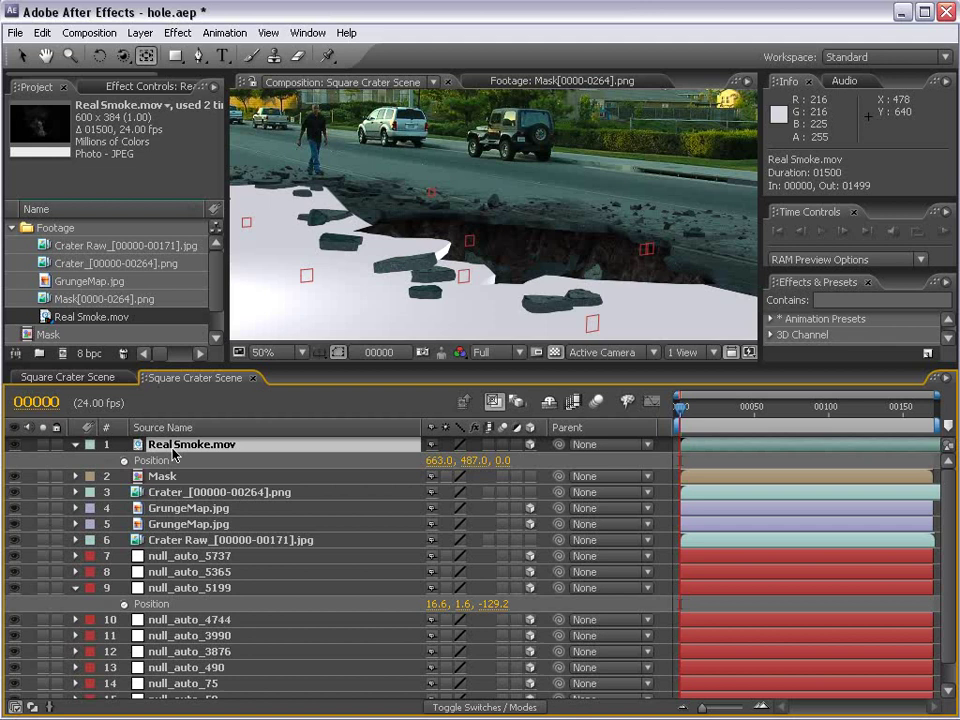
pyautogui.click(165, 462)
pyautogui.click(42, 32)
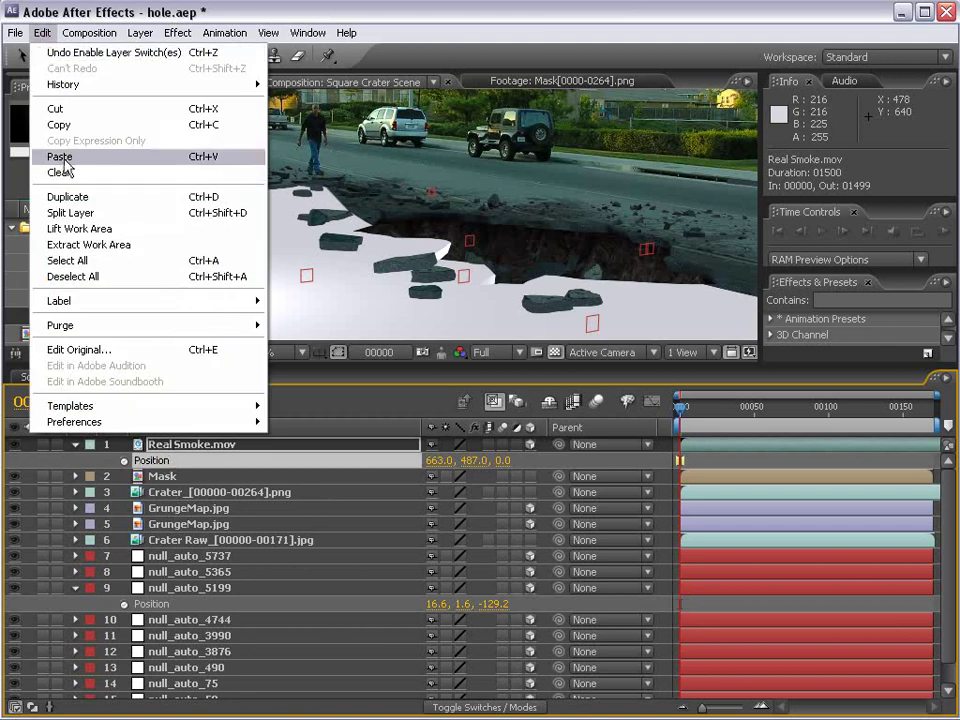
pyautogui.click(60, 154)
pyautogui.press('v')
pyautogui.press(',')
pyautogui.press(',')
pyautogui.press(',')
pyautogui.press(',')
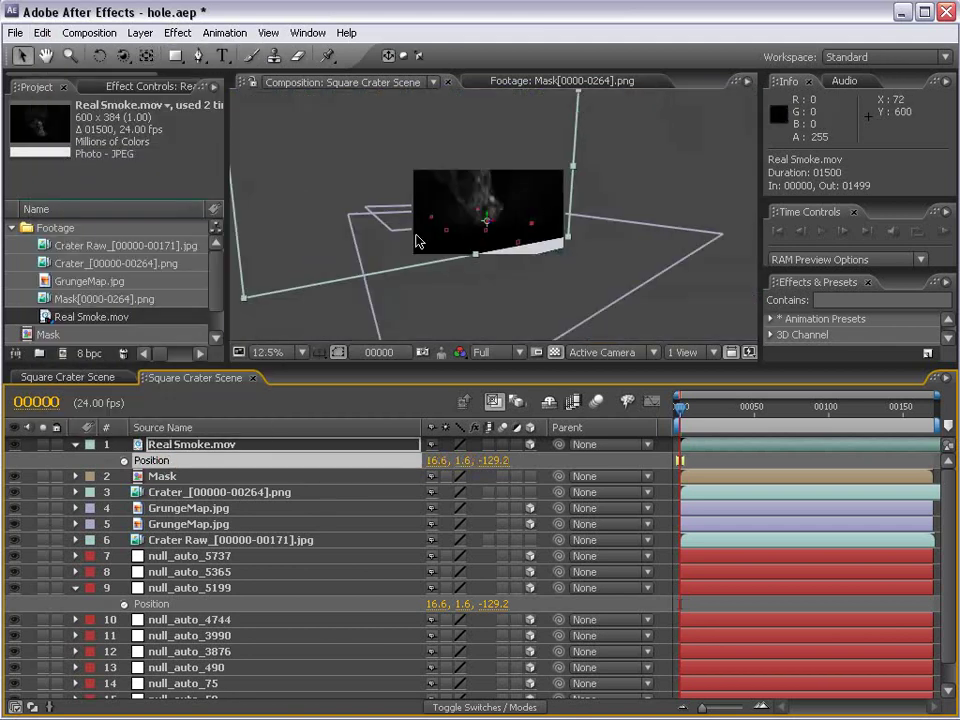
# - Scale Real Smoke.mov to 45%, set it to Screen mode, and turn it 27.9° on Y
pyautogui.press('s')
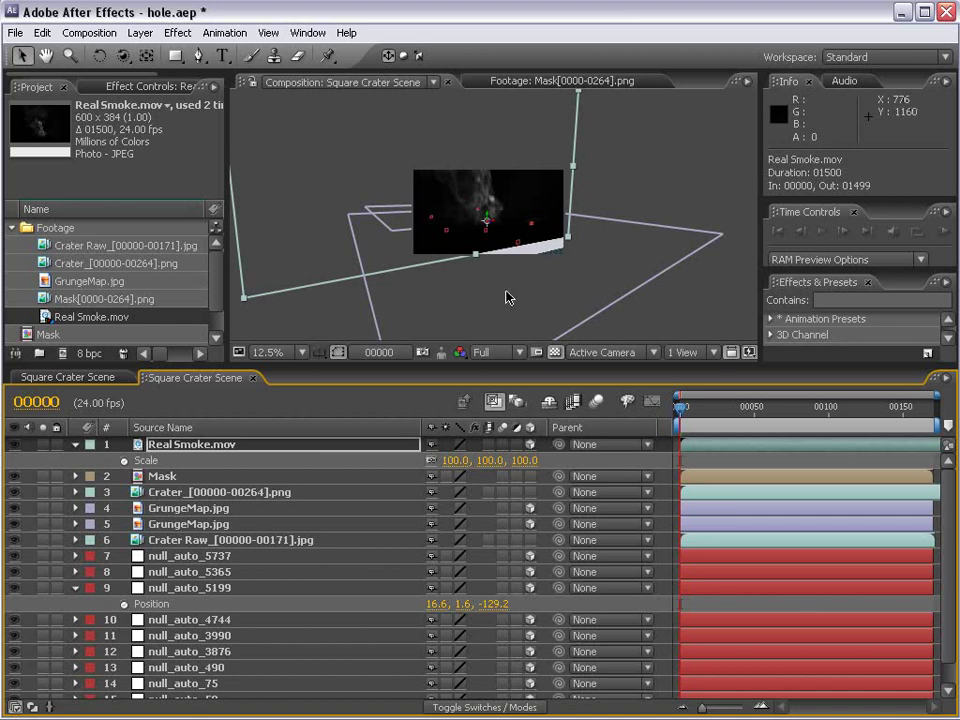
pyautogui.moveTo(494, 461); pyautogui.dragTo(410, 453)
pyautogui.press('F4')
pyautogui.click(452, 444)
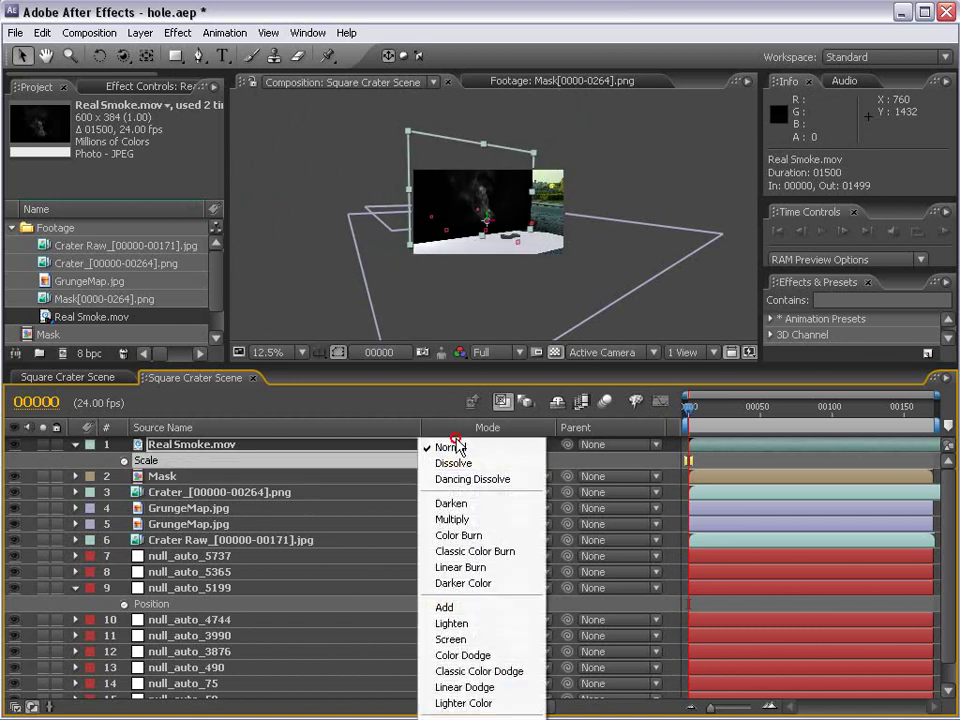
pyautogui.click(470, 636)
pyautogui.scroll(4, 490, 230)
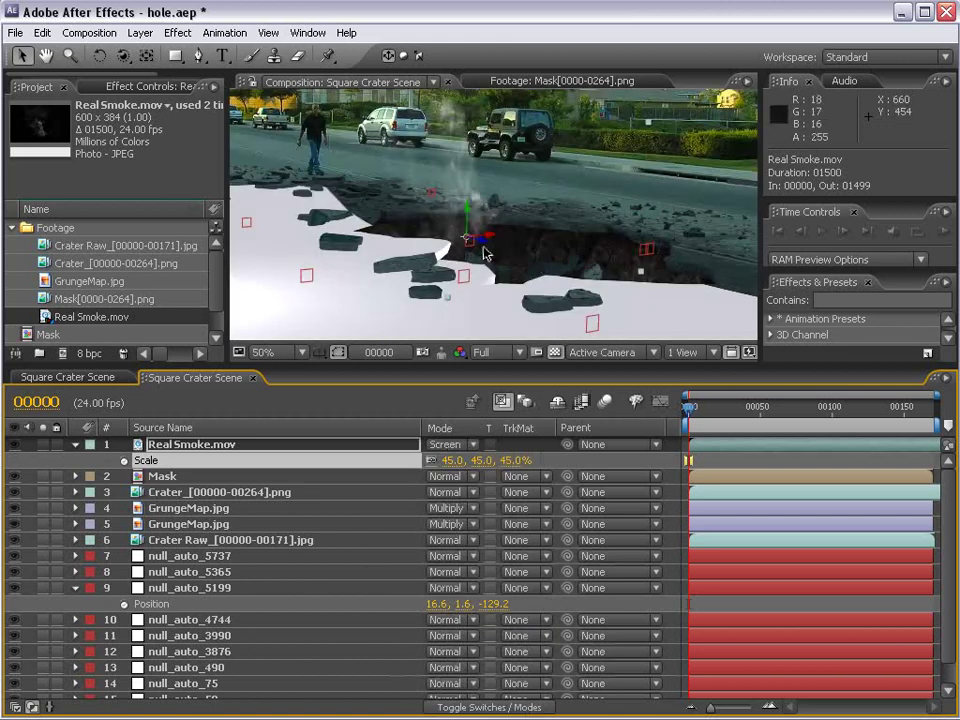
pyautogui.click(98, 56)
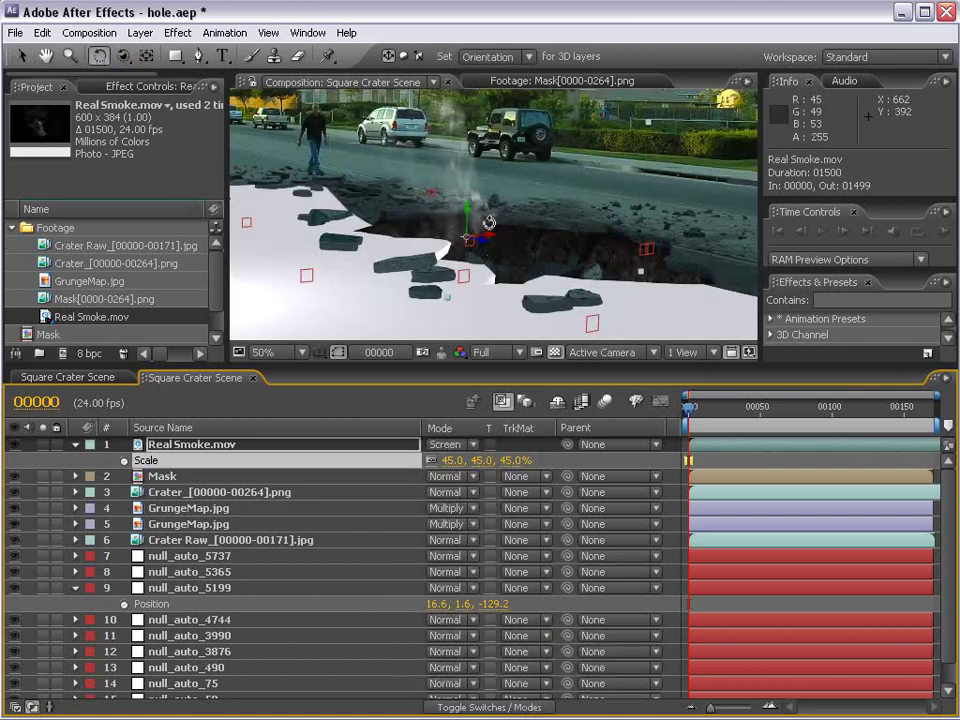
pyautogui.moveTo(470, 215); pyautogui.dragTo(436, 226)
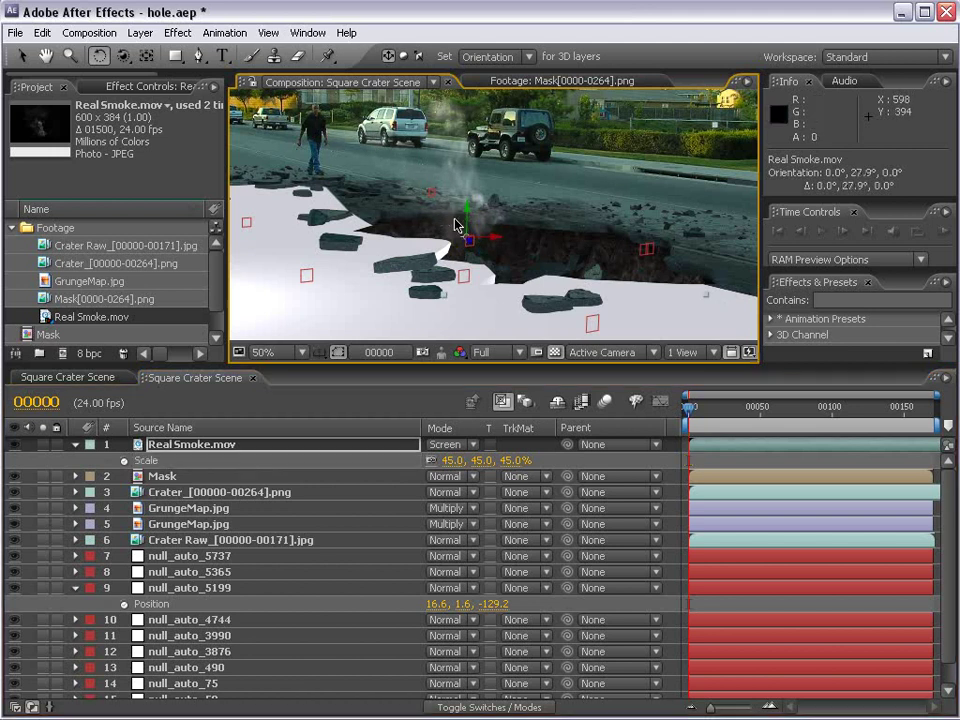
# - Move the Mask layer above the smoke and lower the smoke to 37.8, 35.7, -140.5
pyautogui.click(163, 477)
pyautogui.moveTo(135, 476); pyautogui.dragTo(167, 447)
pyautogui.press('v')
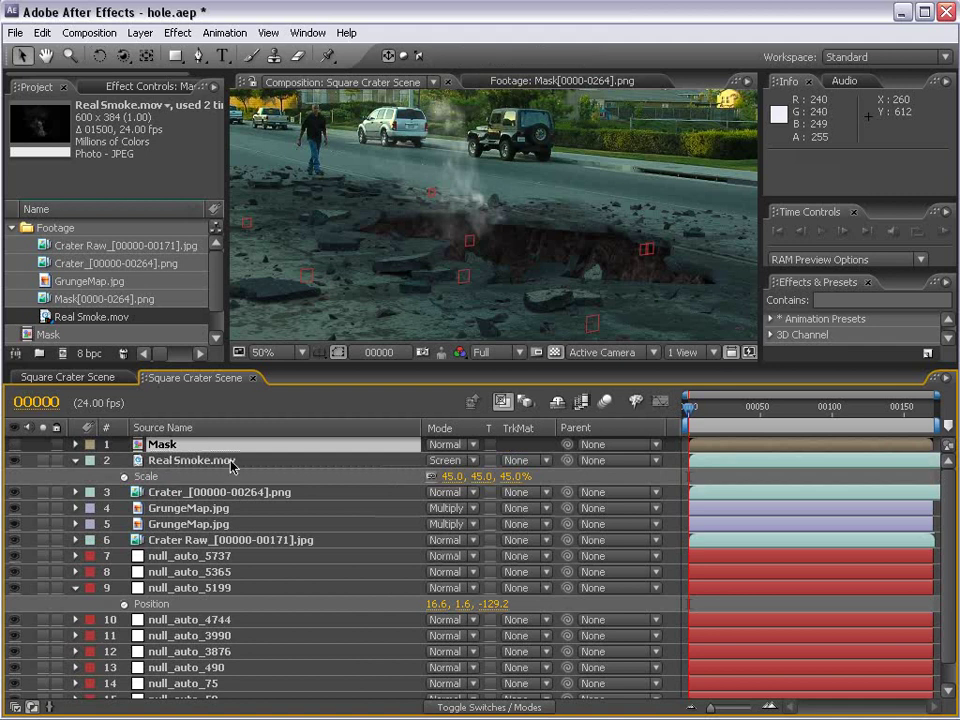
pyautogui.click(197, 460)
pyautogui.moveTo(474, 214); pyautogui.dragTo(516, 307)
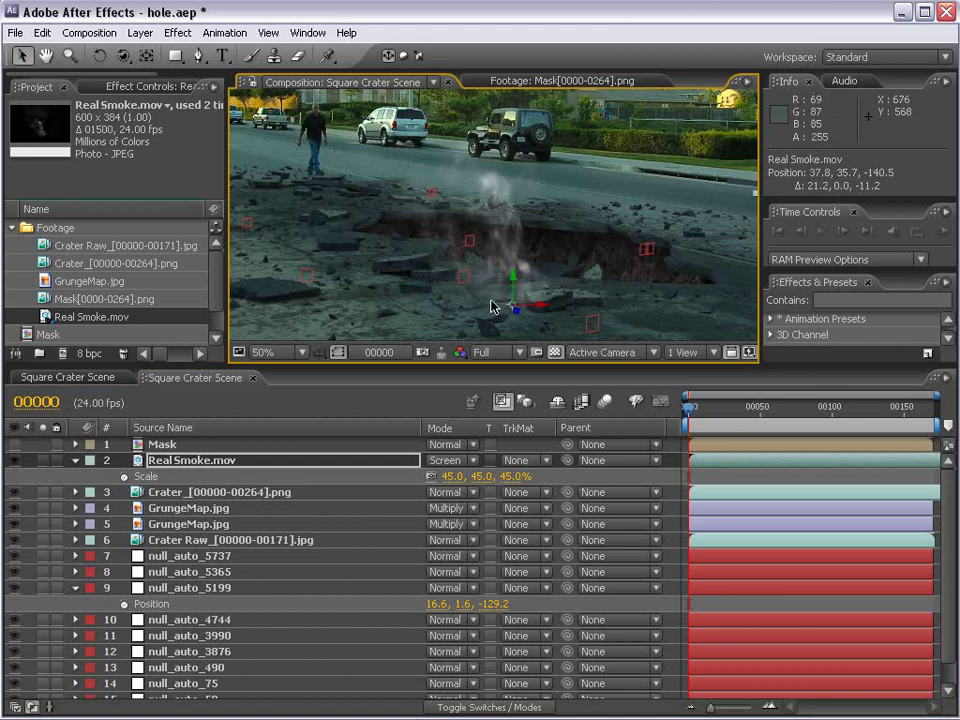
# - Toggle the Mask layer's visibility to compare the composite
pyautogui.click(14, 446)
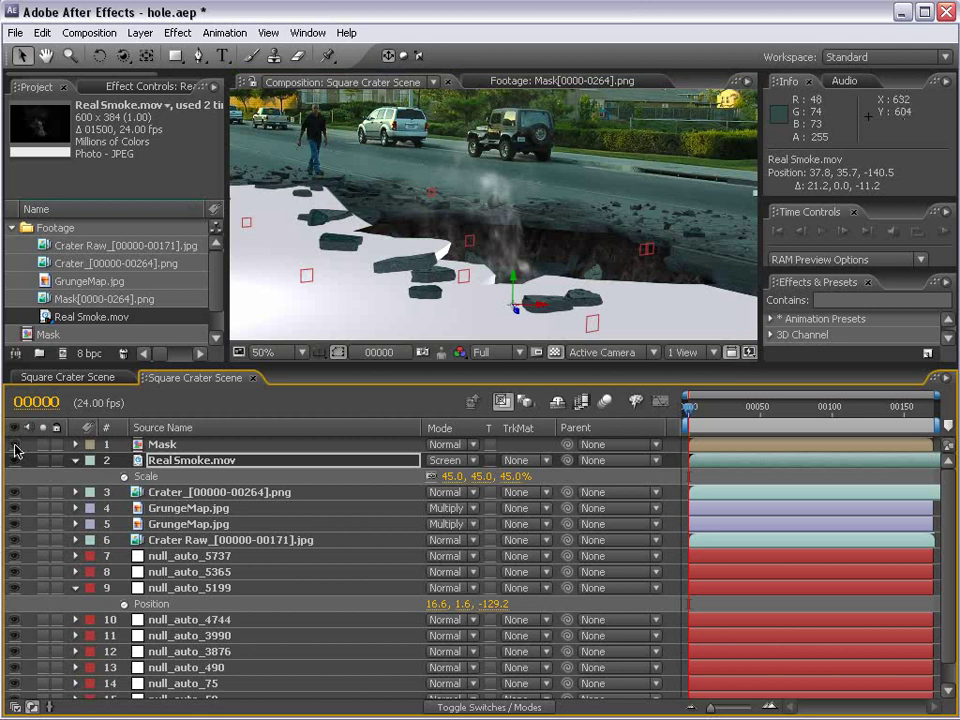
pyautogui.click(14, 446)
pyautogui.click(14, 446)
# - Hide Mask and set Real Smoke.mov's track matte to Alpha Inverted Matte 'Mask'
pyautogui.click(14, 446)
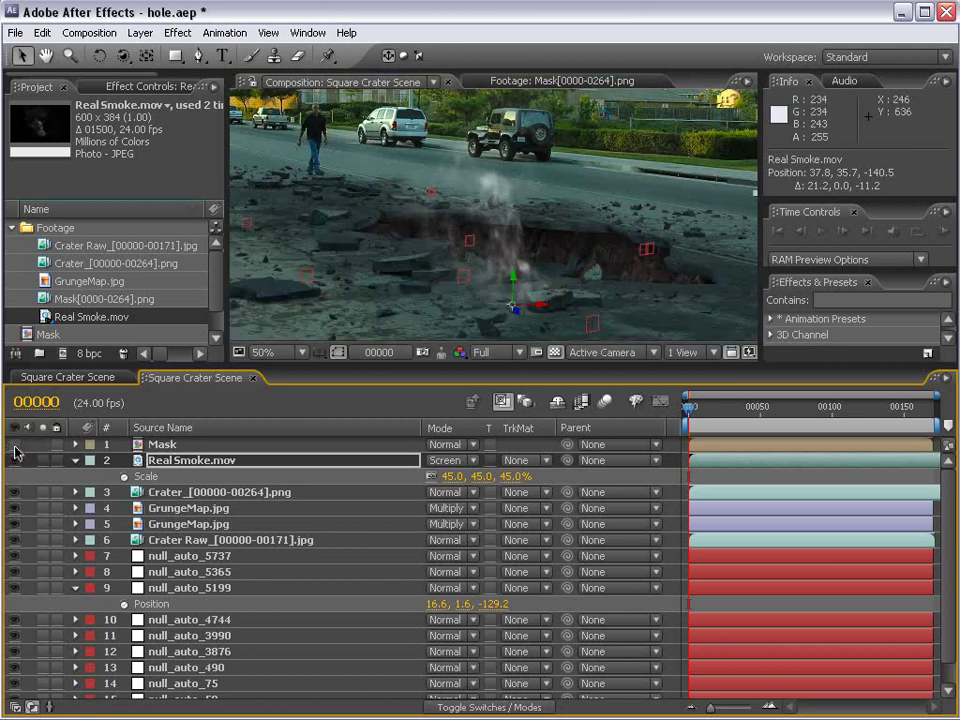
pyautogui.click(516, 460)
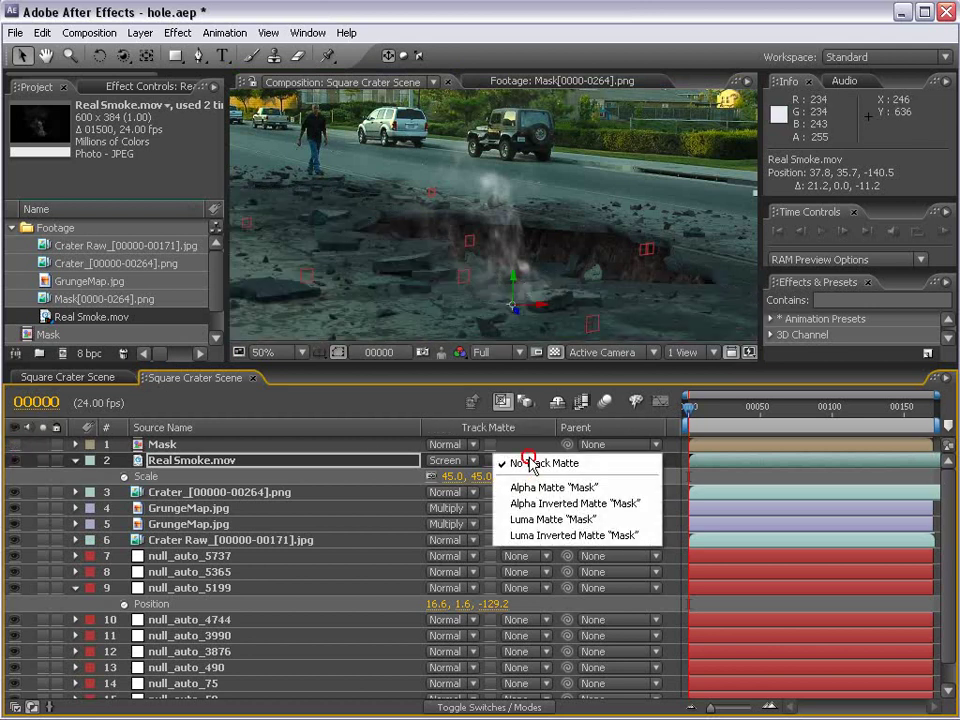
pyautogui.click(542, 505)
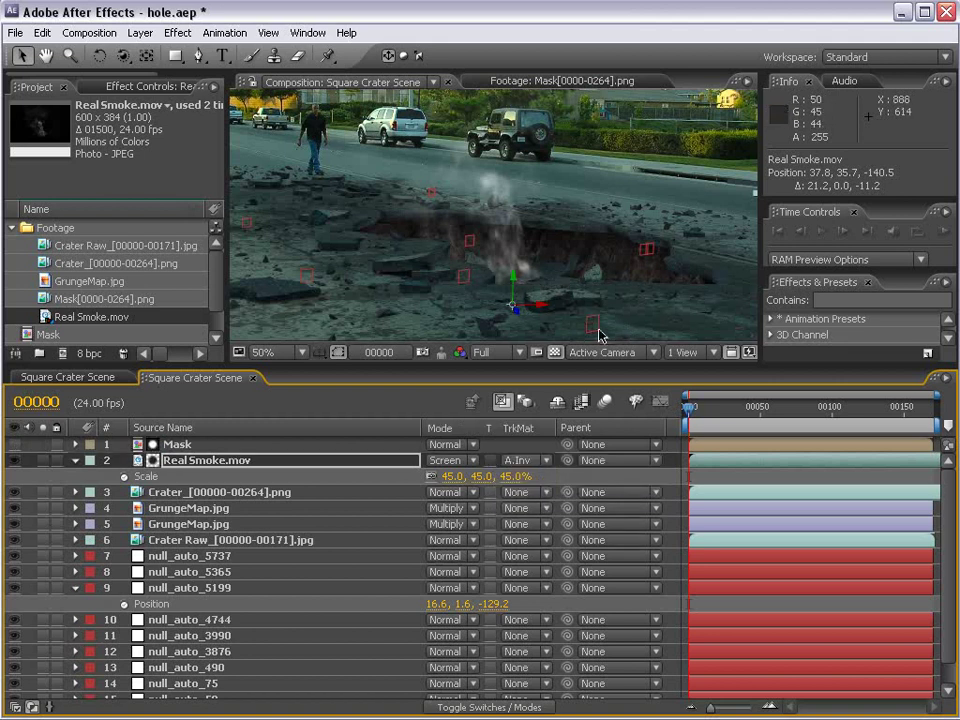
pyautogui.scroll(2, 585, 310)
# - Scrub the time indicator forward to frame 119
pyautogui.click(759, 408)
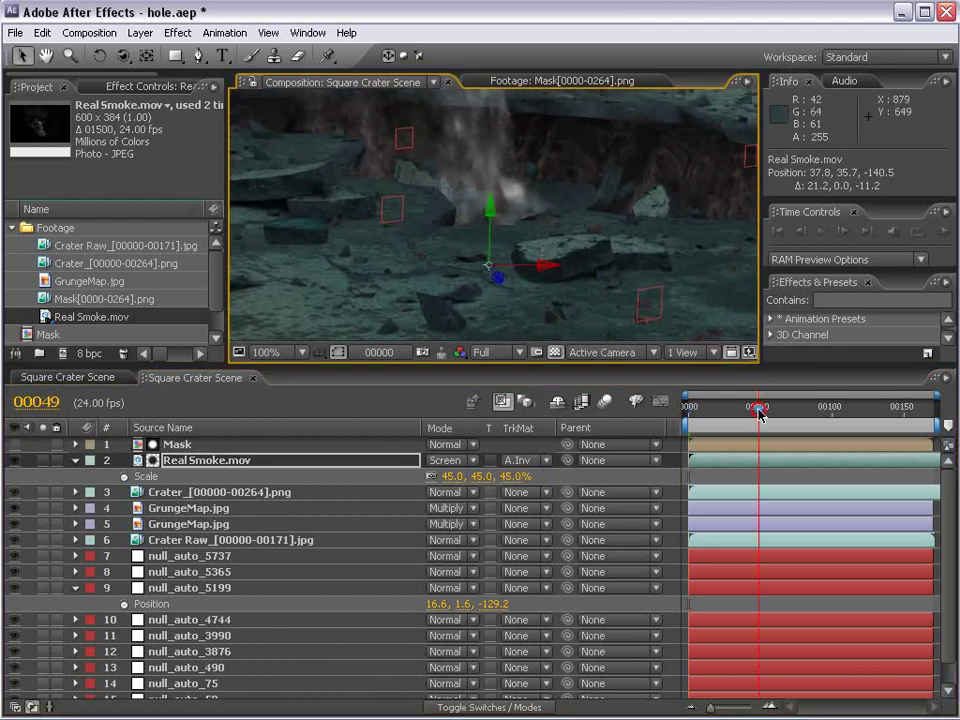
pyautogui.moveTo(759, 412); pyautogui.dragTo(861, 408)
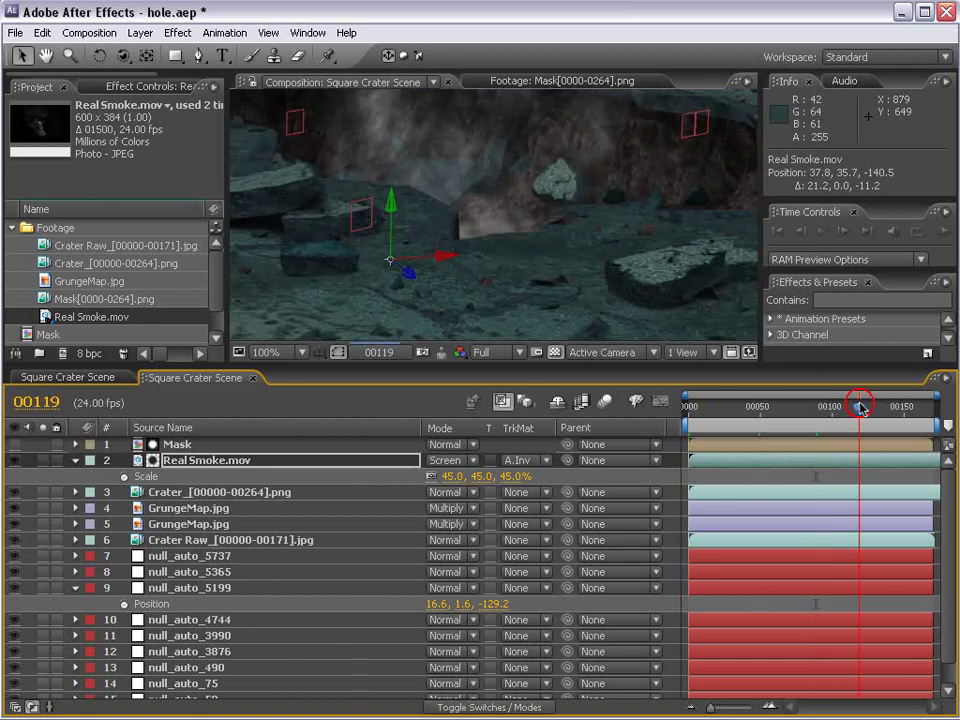
pyautogui.scroll(-4, 445, 240)
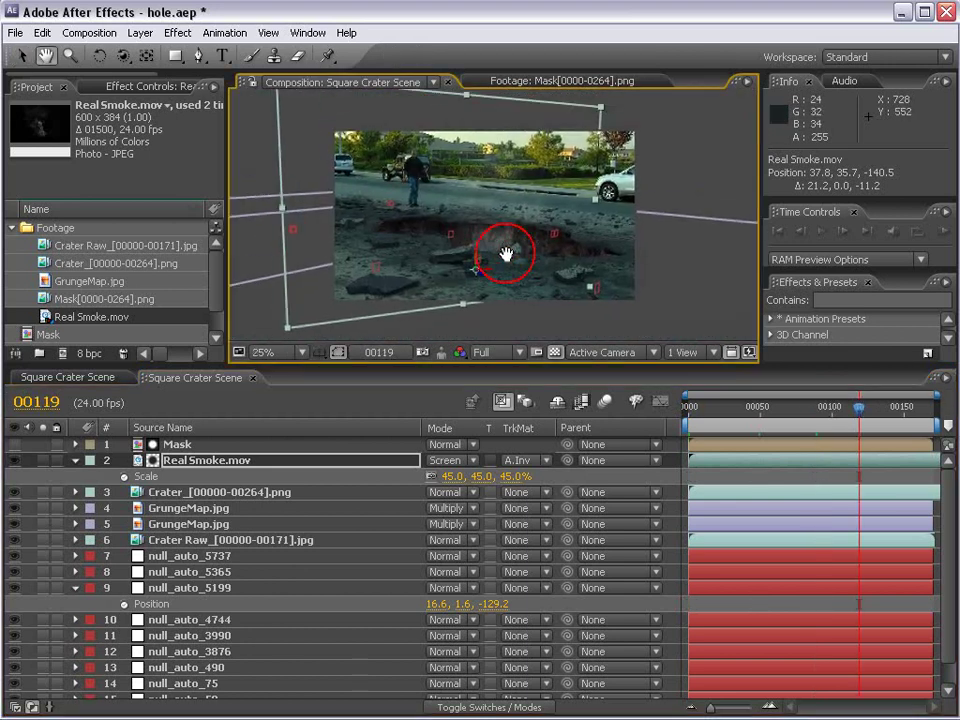
pyautogui.press('v')
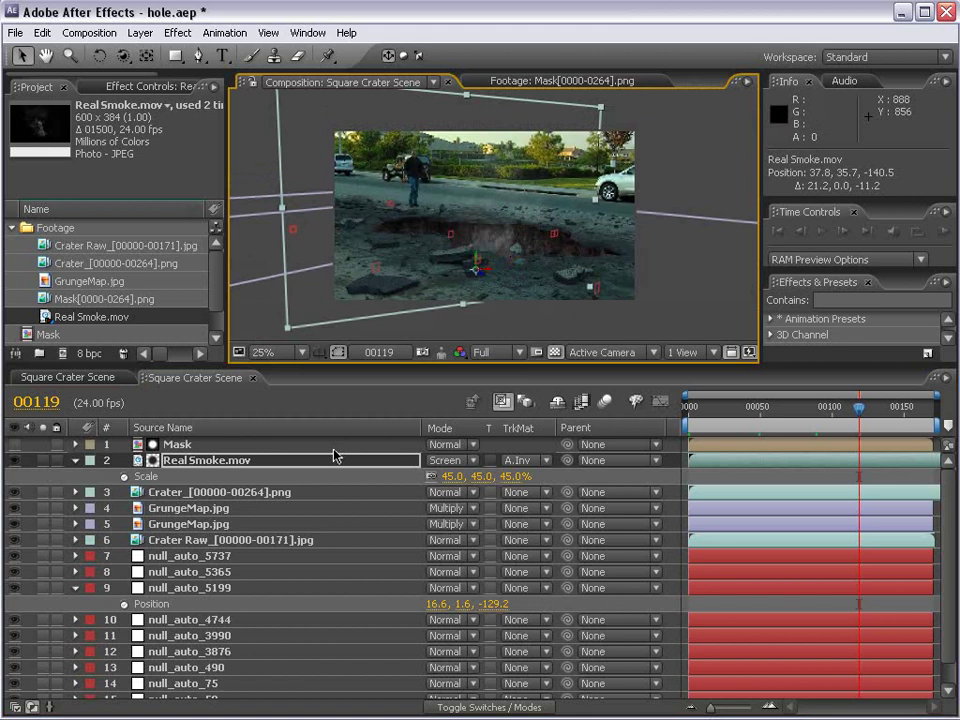
pyautogui.scroll(2, 465, 240)
# - Apply a Curves effect to the smoke and raise the curve to brighten it
pyautogui.click(178, 32)
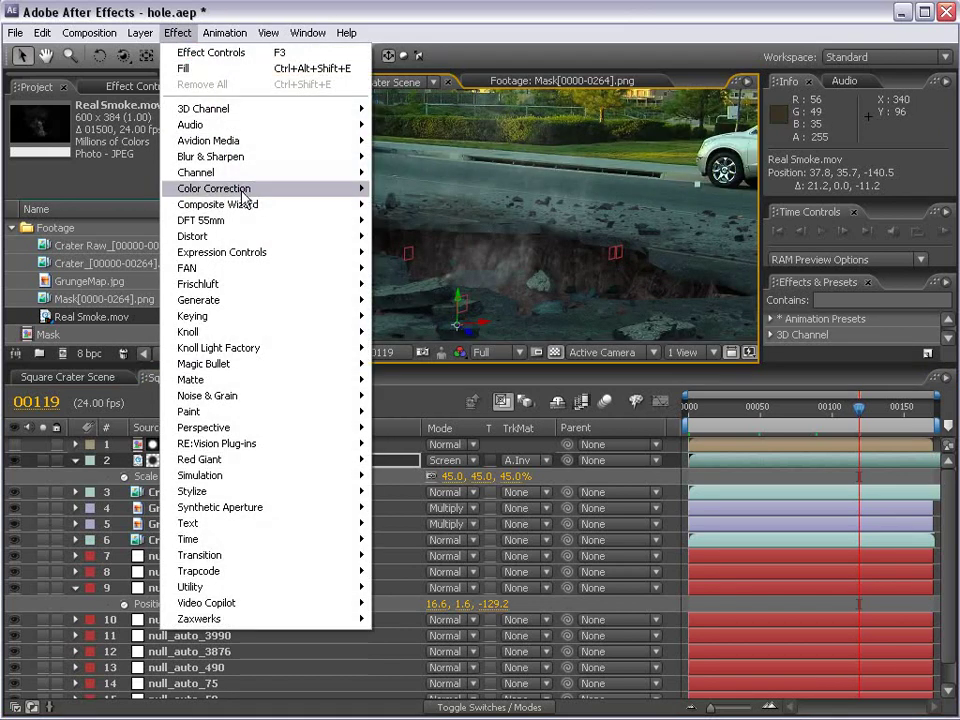
pyautogui.moveTo(230, 188)
pyautogui.click(400, 427)
pyautogui.moveTo(126, 264); pyautogui.dragTo(123, 237)
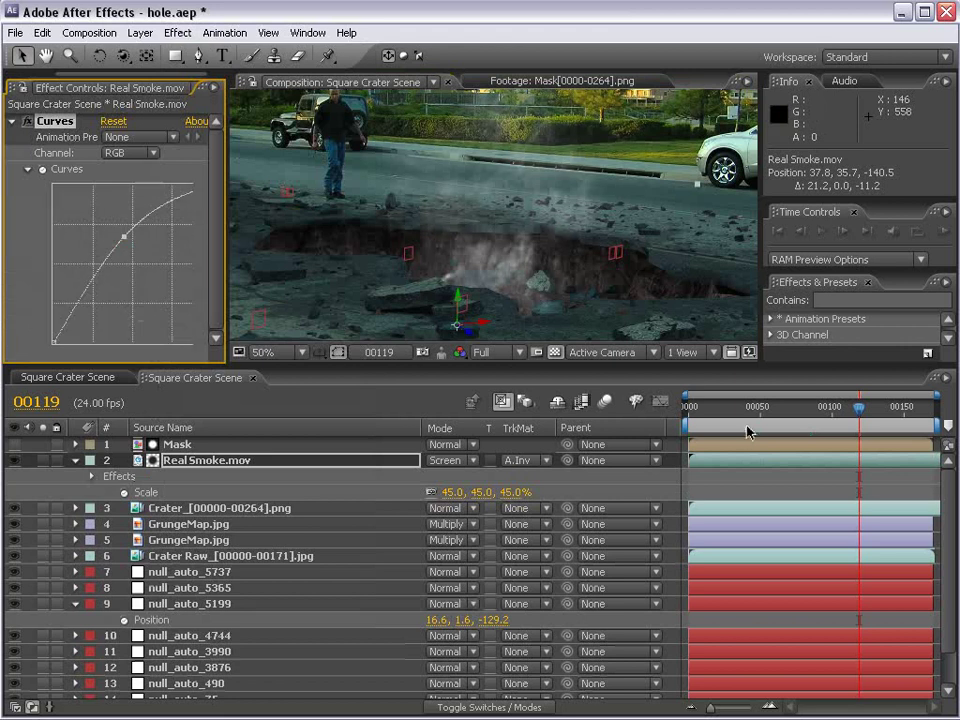
# - Start the smoke 119 frames earlier, scale it to 33%, and nudge it slightly right
pyautogui.moveTo(833, 466); pyautogui.dragTo(675, 475)
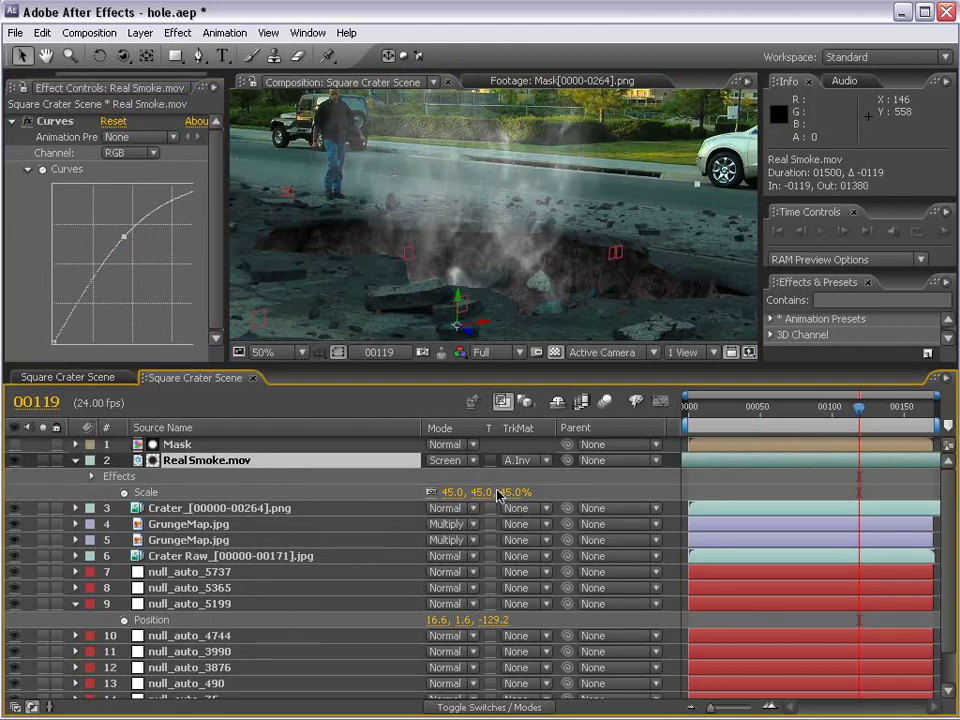
pyautogui.moveTo(497, 495); pyautogui.dragTo(460, 495)
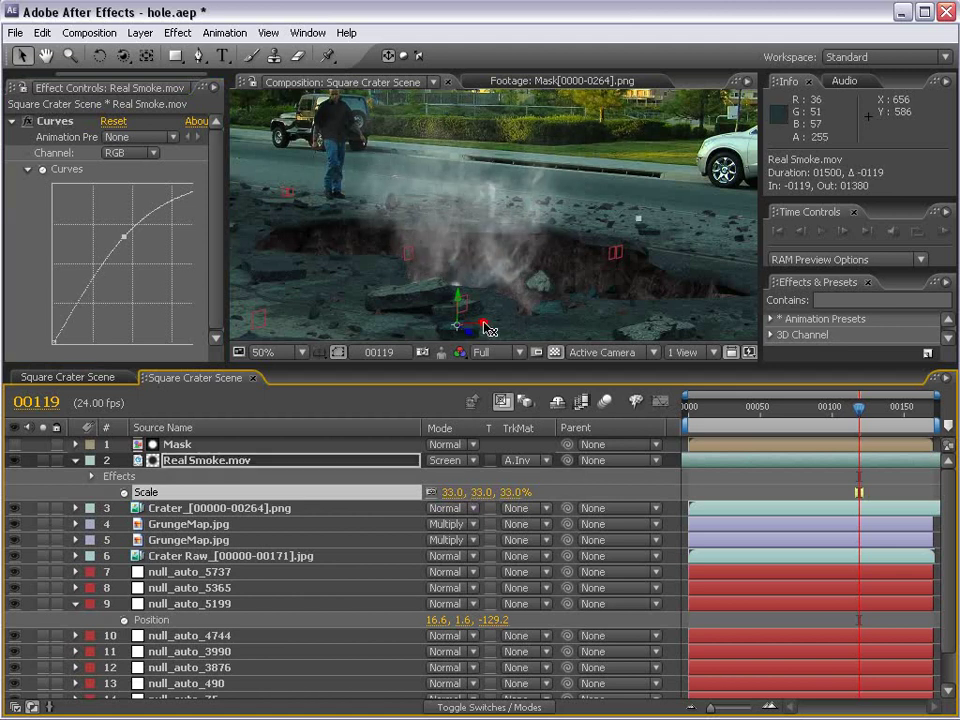
pyautogui.moveTo(483, 328); pyautogui.dragTo(481, 334)
# - Remove a stray smoke duplicate and select the Mask and Real Smoke.mov layers together
pyautogui.hotkey('ctrl', 'd')
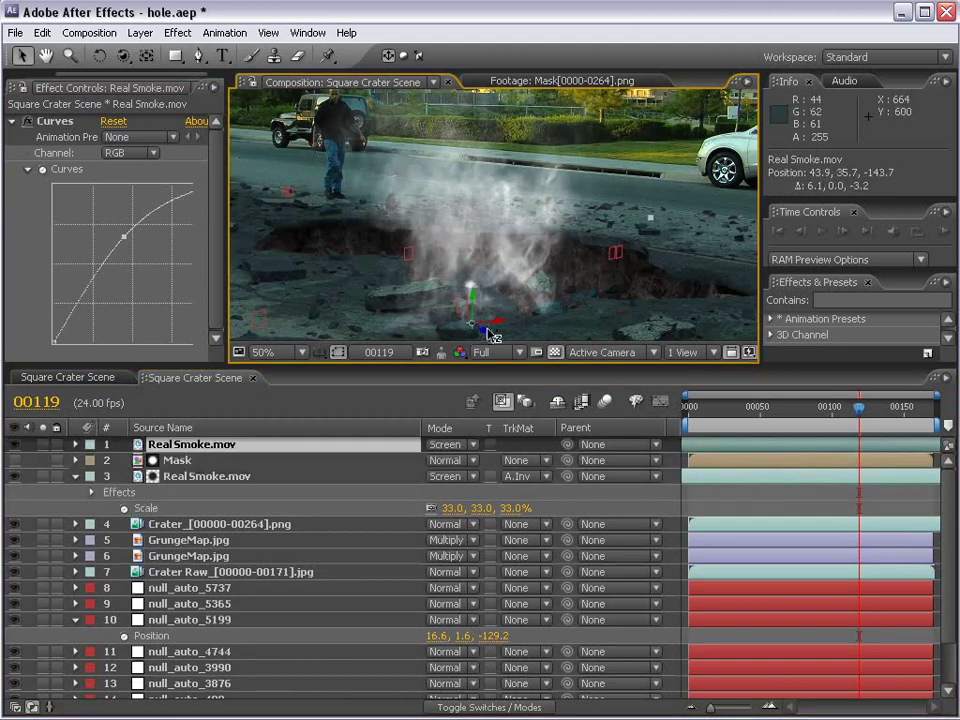
pyautogui.press('Delete')
pyautogui.click(181, 446)
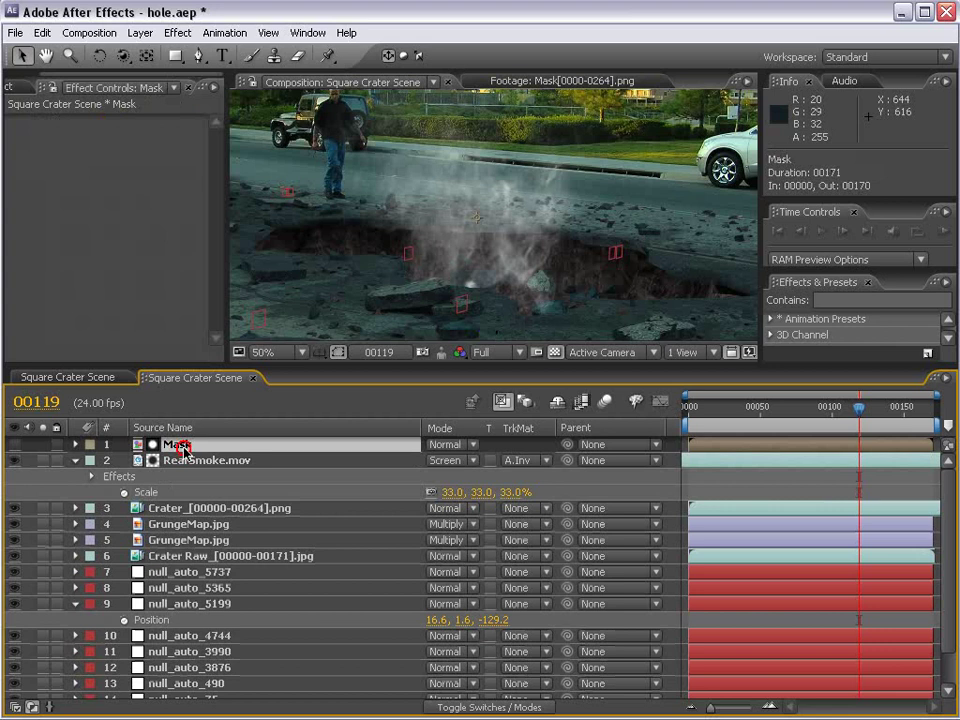
pyautogui.keyDown('shift'); pyautogui.click(181, 461); pyautogui.keyUp('shift')
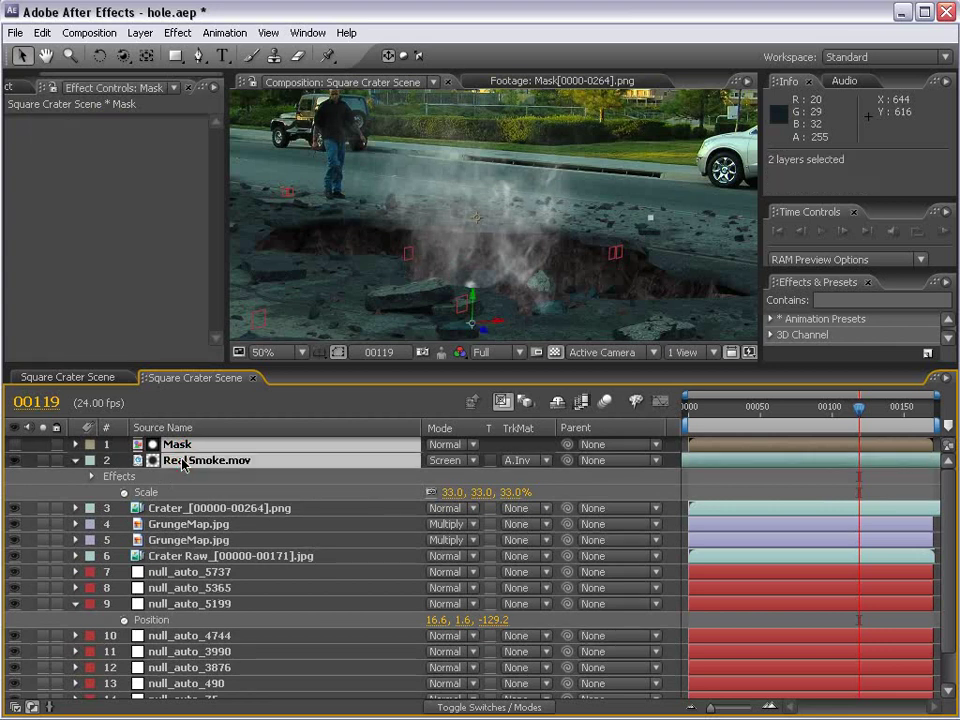
# - Duplicate the Mask and smoke pair and move the smoke copy right across the crater
pyautogui.click(42, 32)
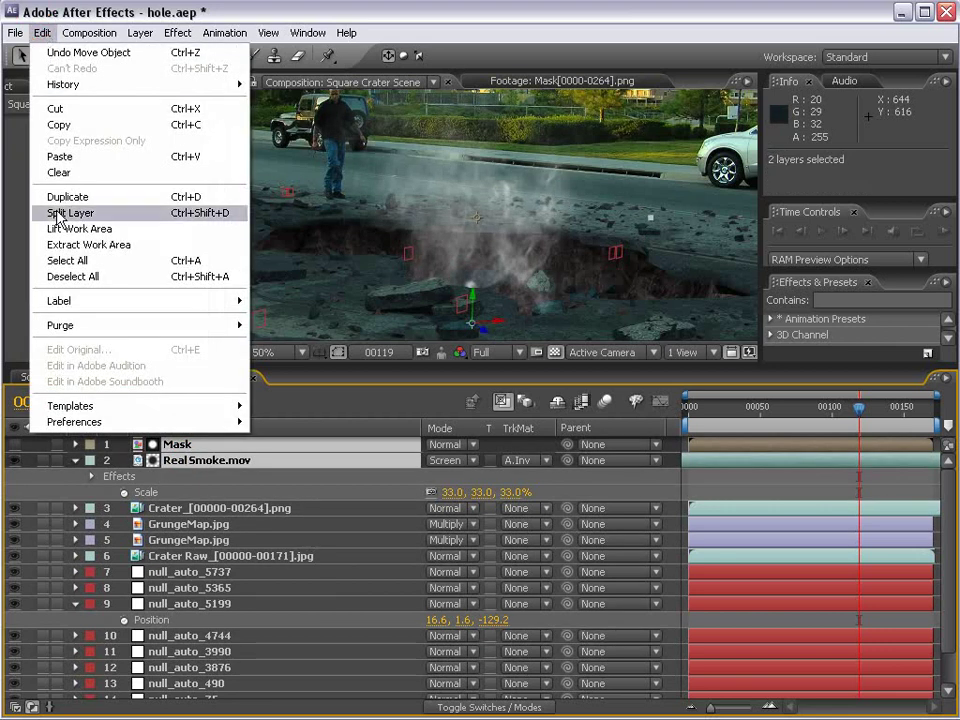
pyautogui.click(85, 197)
pyautogui.click(200, 461)
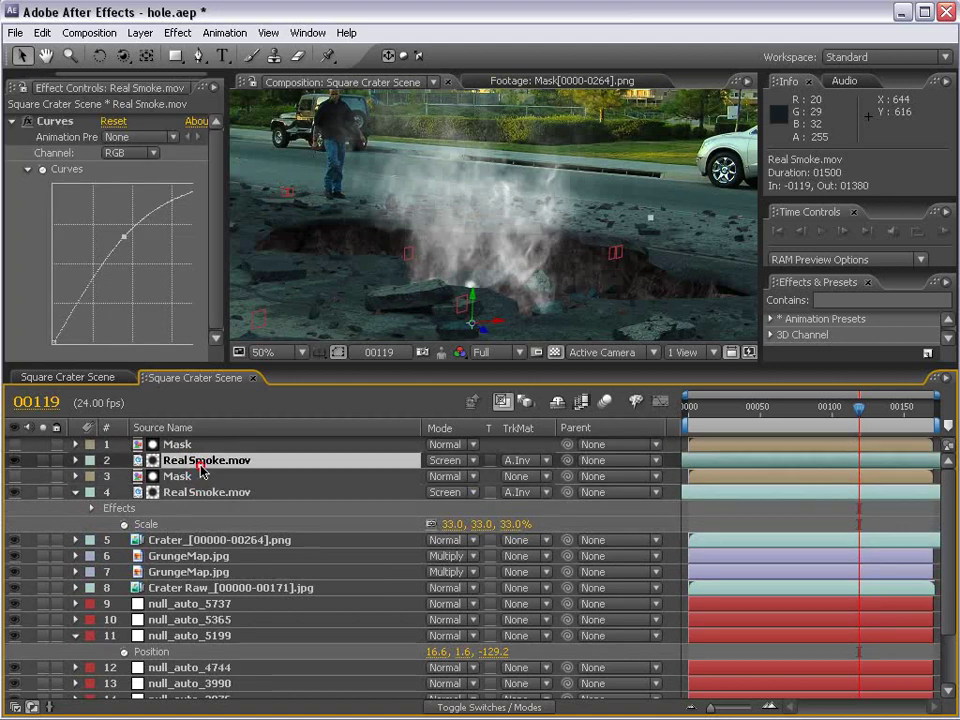
pyautogui.moveTo(500, 327); pyautogui.dragTo(611, 334)
# - Scale the smoke copy to 21%, shift it earlier in time, and turn it 61.1°
pyautogui.press('s')
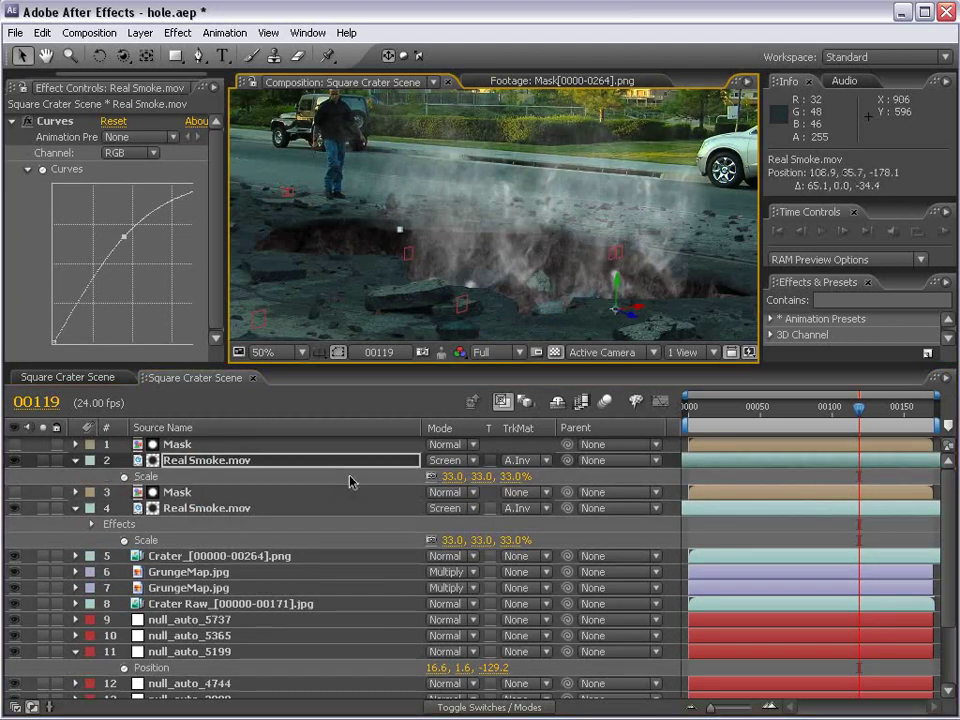
pyautogui.moveTo(480, 480); pyautogui.dragTo(458, 478)
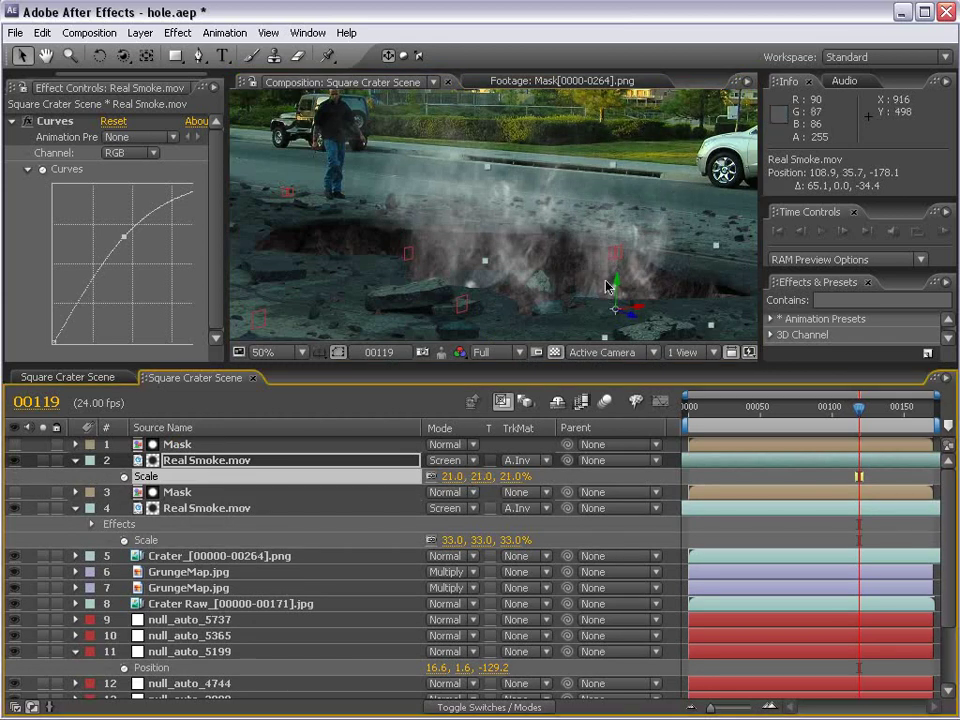
pyautogui.click(810, 461)
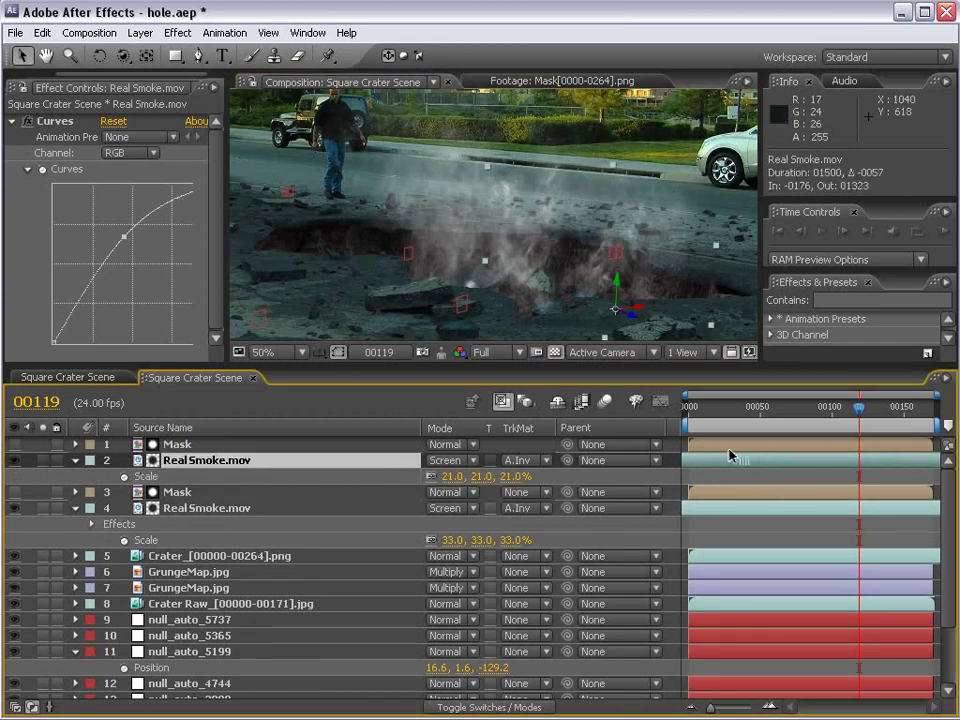
pyautogui.press('w')
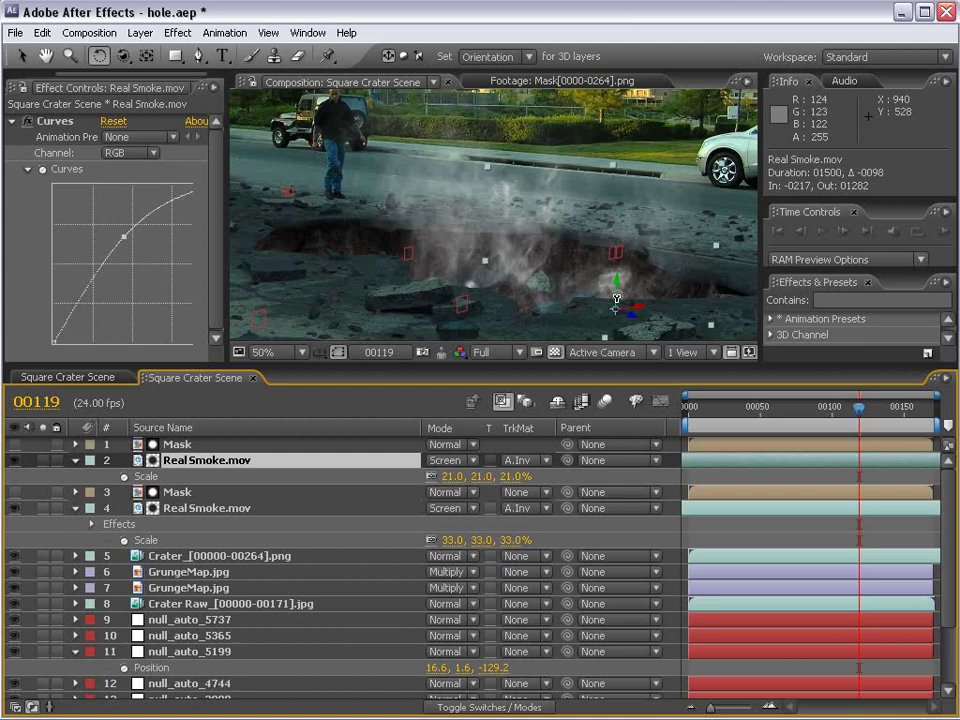
pyautogui.moveTo(616, 300)
pyautogui.mouseDown()
pyautogui.moveTo(611, 289)
pyautogui.moveTo(585, 302)
pyautogui.moveTo(606, 300)
pyautogui.moveTo(600, 307)
pyautogui.mouseUp()
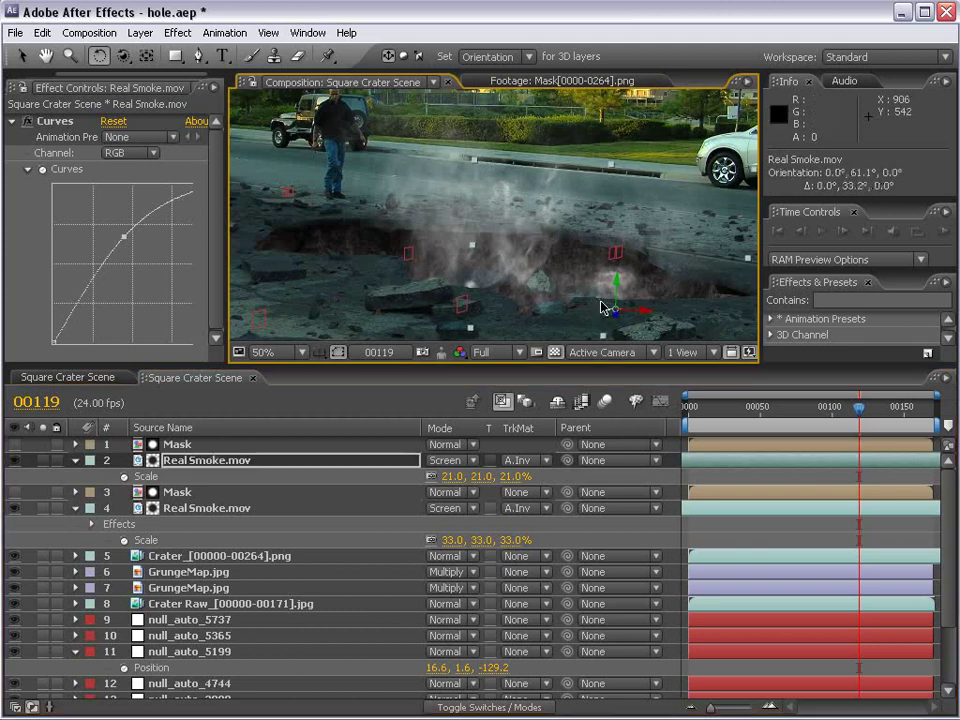
pyautogui.click(150, 460)
pyautogui.click(171, 444)
pyautogui.click(173, 371)
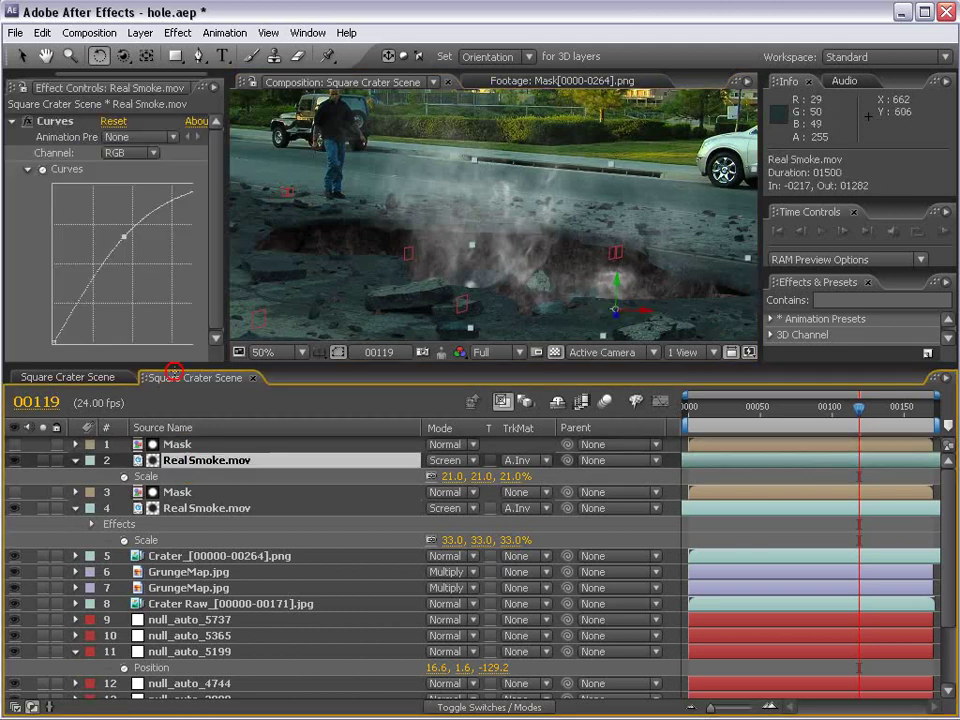
# - Raise the red channel in the smoke's Curves, then switch to the blue channel
pyautogui.click(129, 153)
pyautogui.click(133, 167)
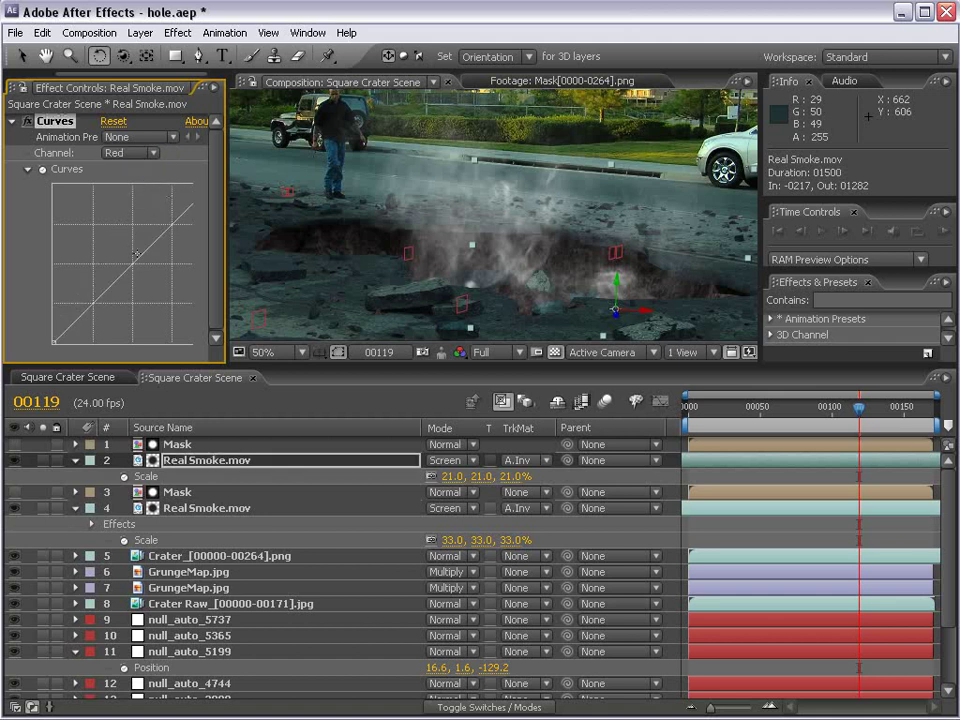
pyautogui.moveTo(135, 256); pyautogui.dragTo(148, 266)
pyautogui.click(129, 153)
pyautogui.click(75, 184)
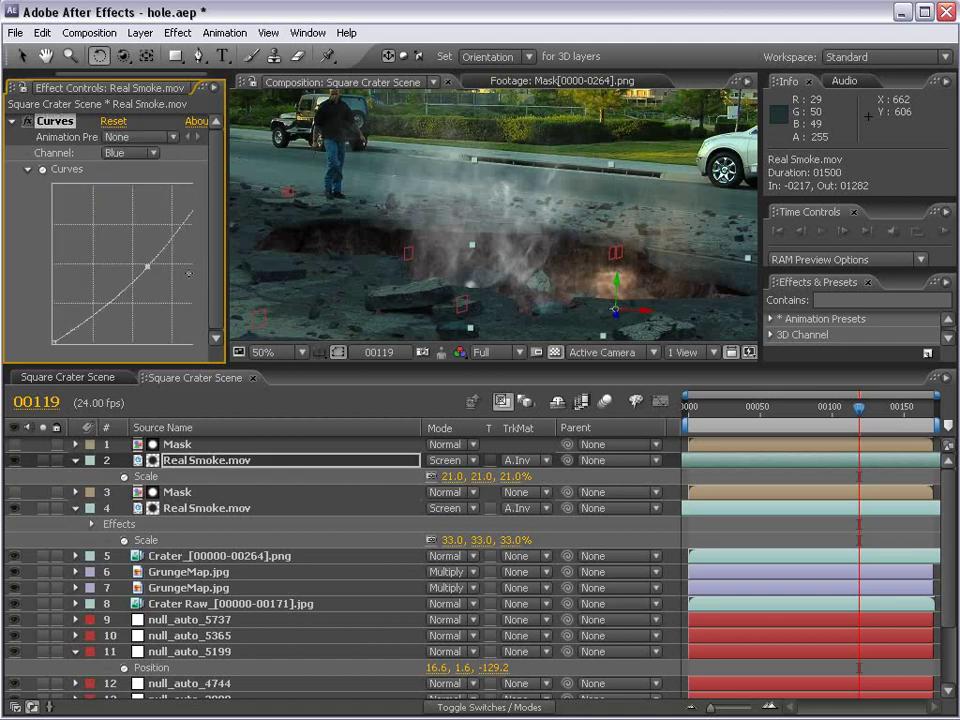
pyautogui.moveTo(226, 273); pyautogui.dragTo(258, 273)
# - Step the time indicator back to frame 00000
pyautogui.moveTo(660, 268); pyautogui.dragTo(768, 481)
pyautogui.click(818, 413)
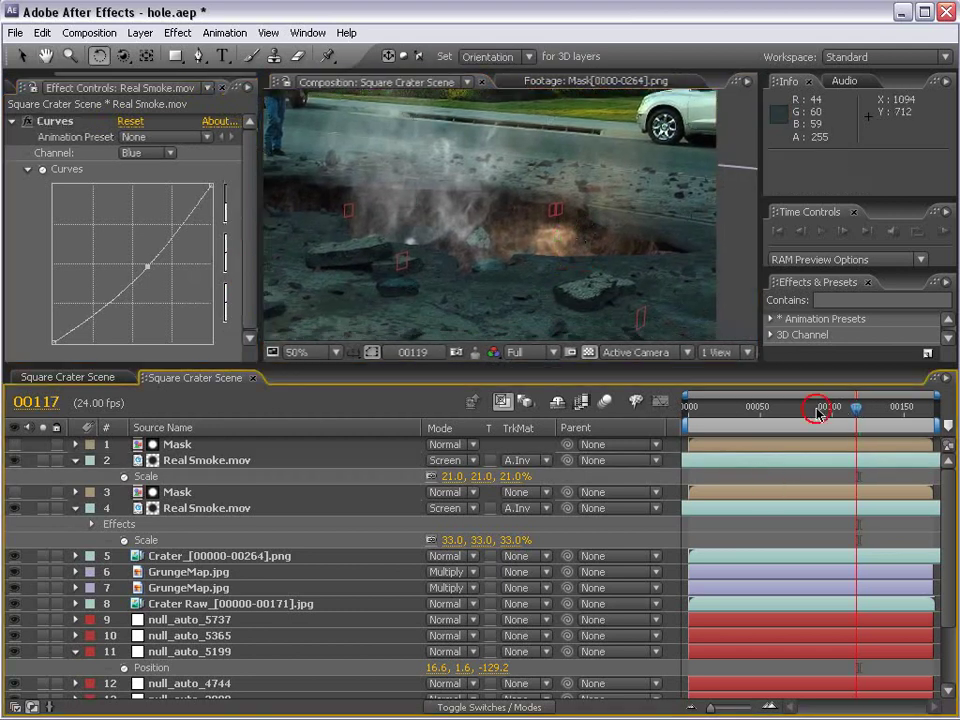
pyautogui.click(764, 414)
pyautogui.click(722, 422)
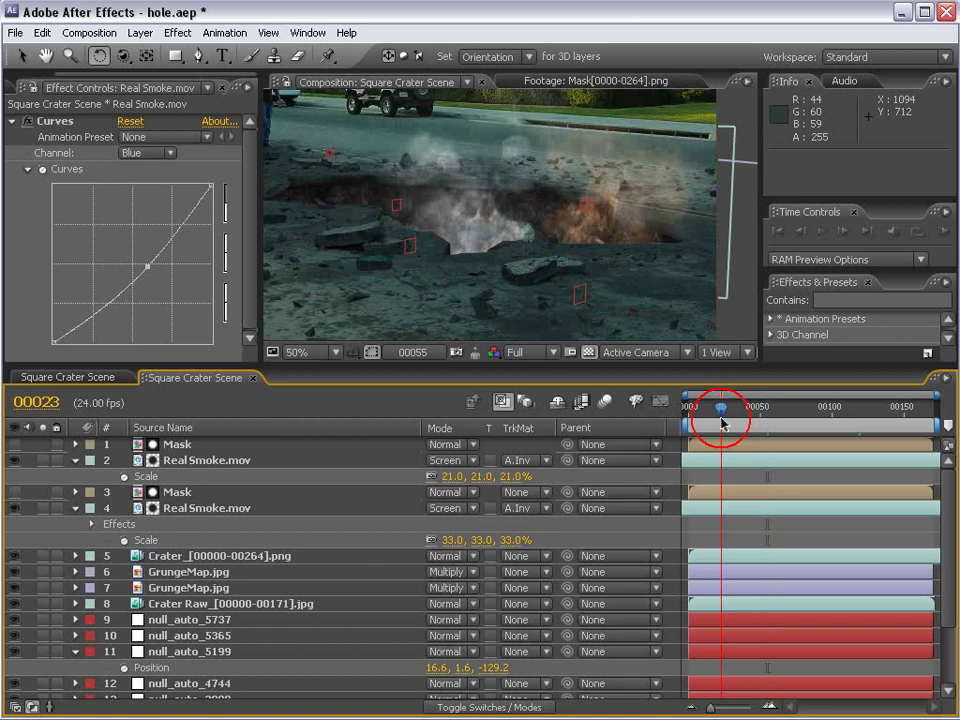
pyautogui.click(710, 421)
pyautogui.click(688, 421)
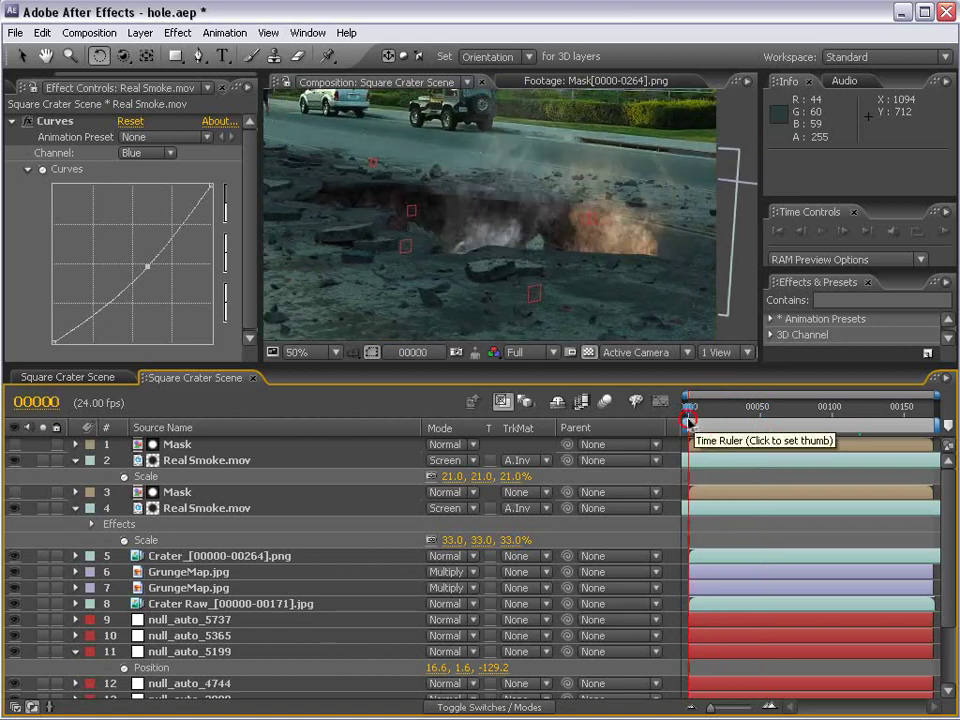
# - Move the layer 2 smoke copy over the crater and scale it to 16%
pyautogui.click(228, 462)
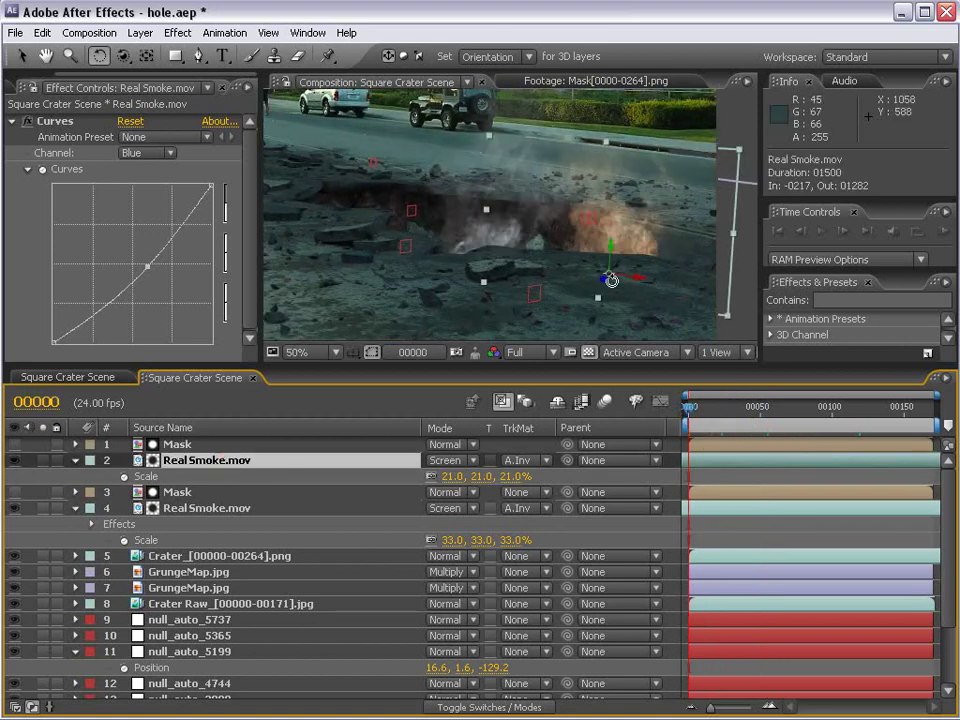
pyautogui.press('v')
pyautogui.moveTo(625, 280)
pyautogui.mouseDown()
pyautogui.moveTo(640, 283)
pyautogui.moveTo(626, 281)
pyautogui.mouseUp()
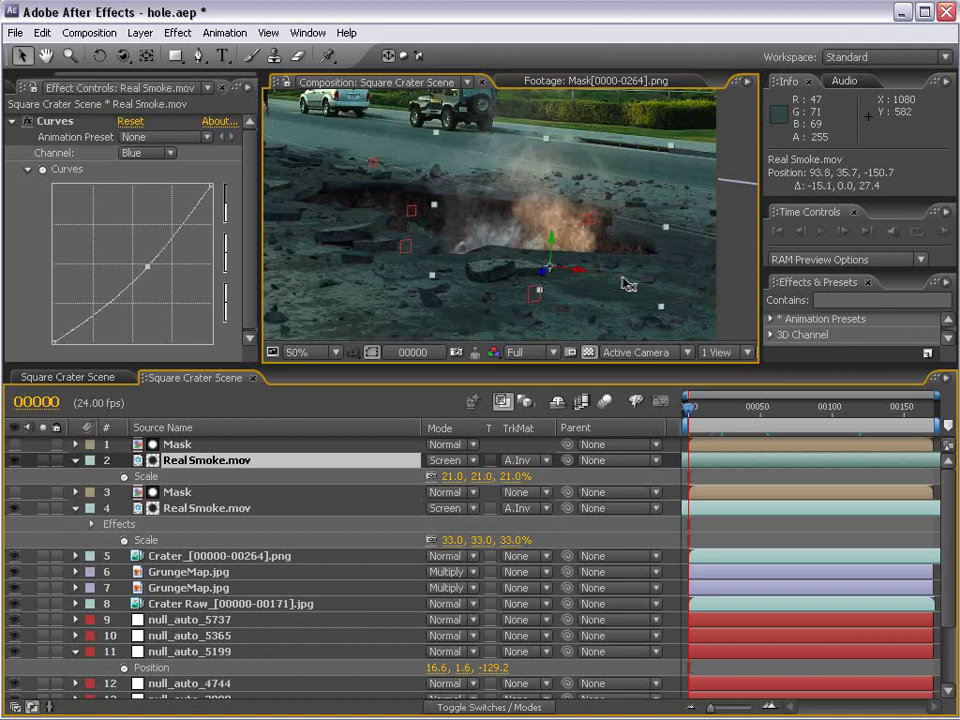
pyautogui.press('Return')
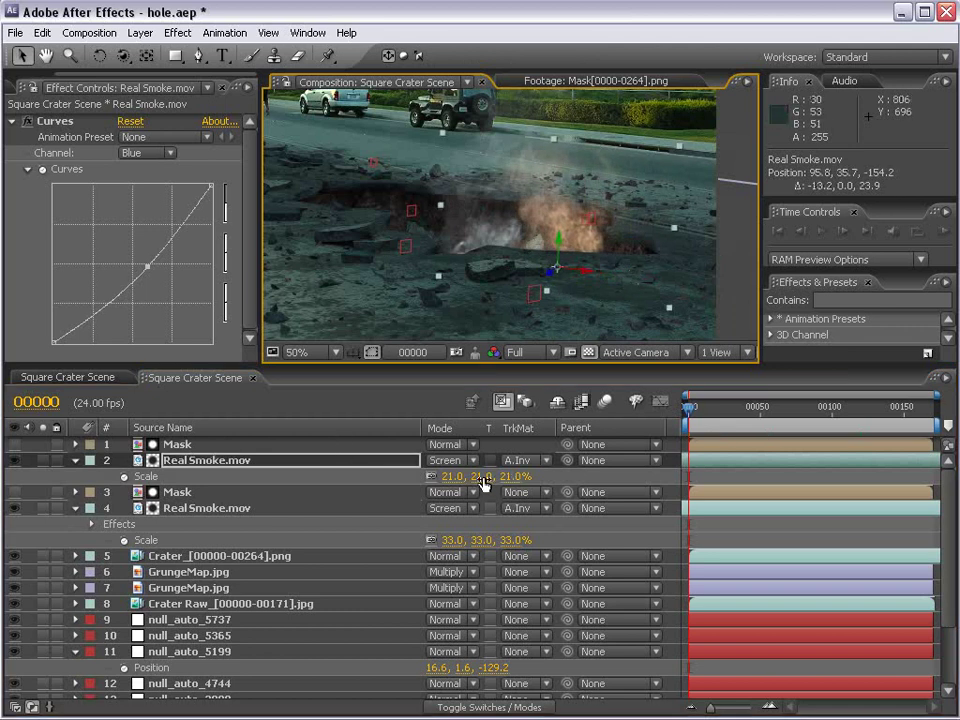
pyautogui.moveTo(483, 482); pyautogui.dragTo(478, 482)
# - Shift the layer 4 smoke copy left over the crater
pyautogui.click(698, 515)
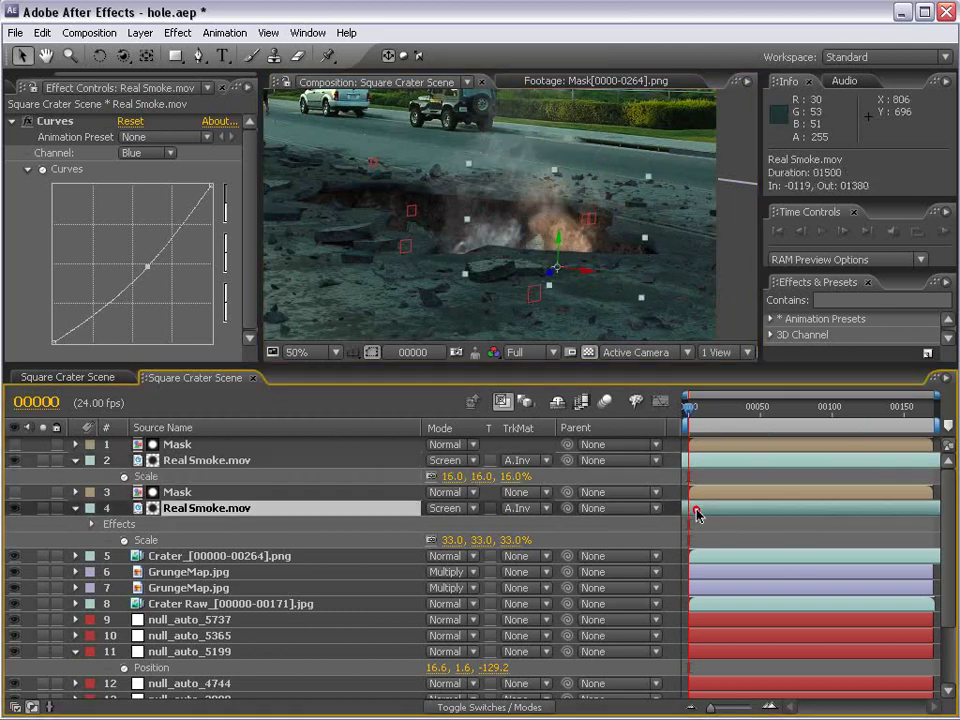
pyautogui.moveTo(499, 281); pyautogui.dragTo(433, 266)
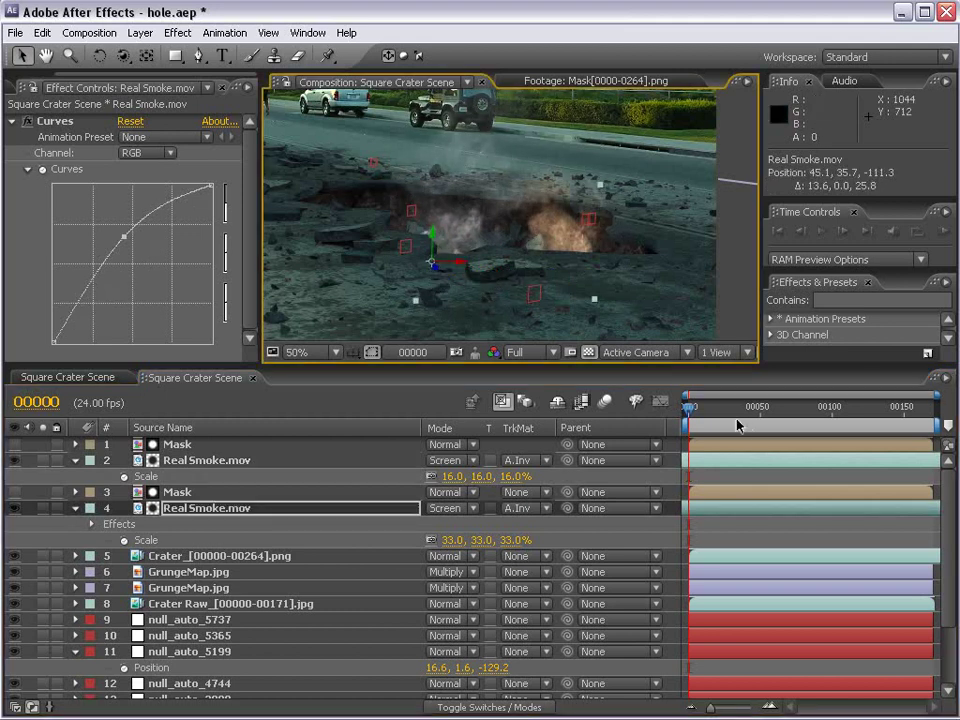
pyautogui.moveTo(718, 406); pyautogui.dragTo(804, 407)
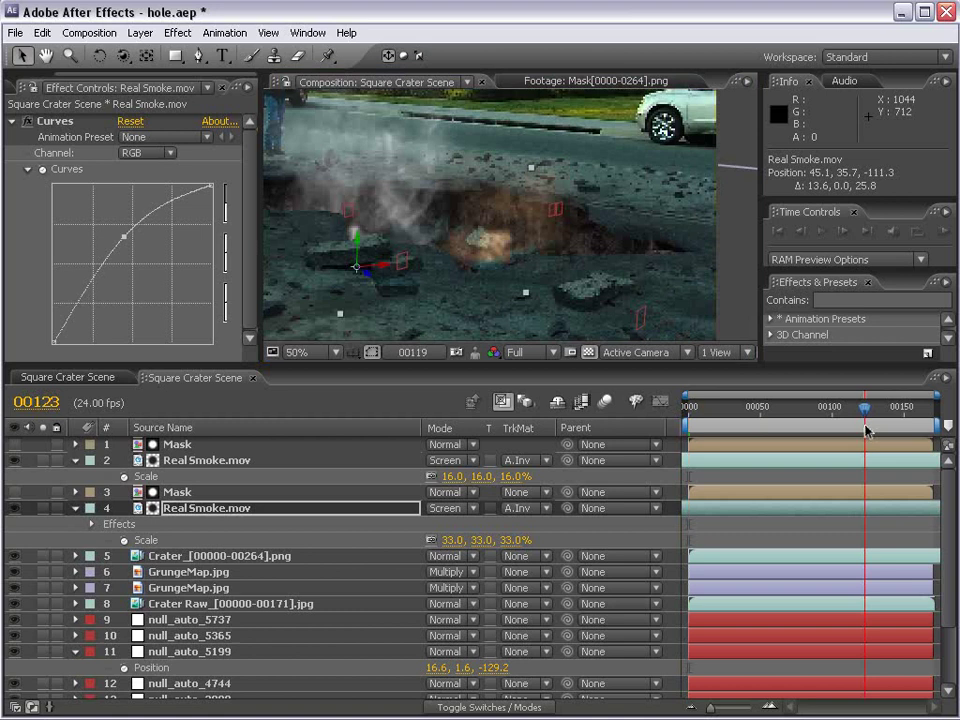
pyautogui.scroll(-2, 516, 274)
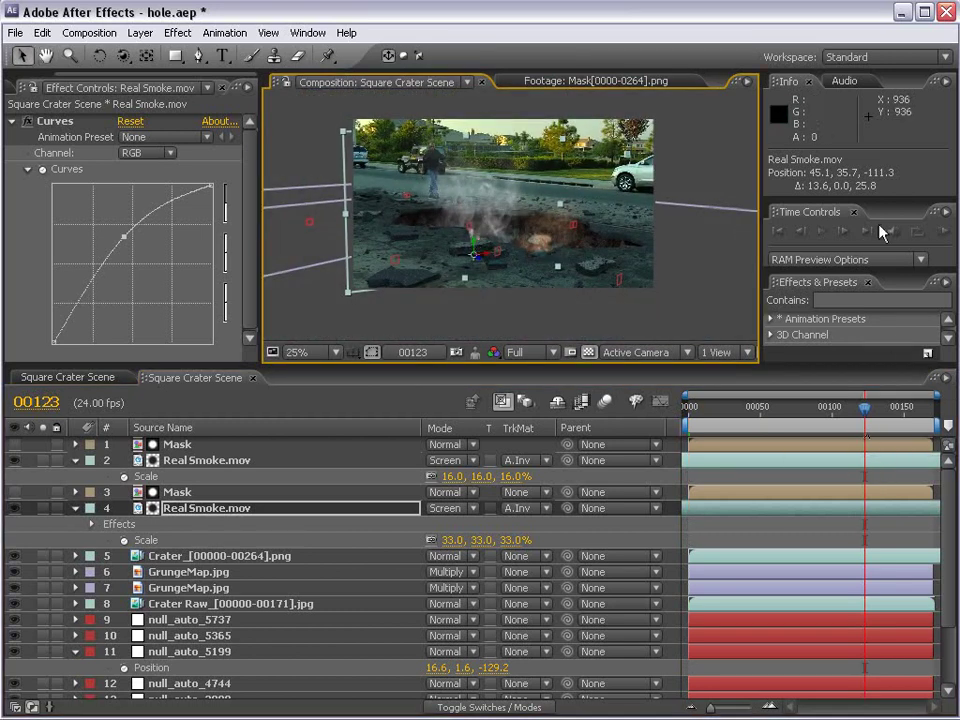
# - Set the RAM Preview options to skip 1 frame
pyautogui.click(850, 259)
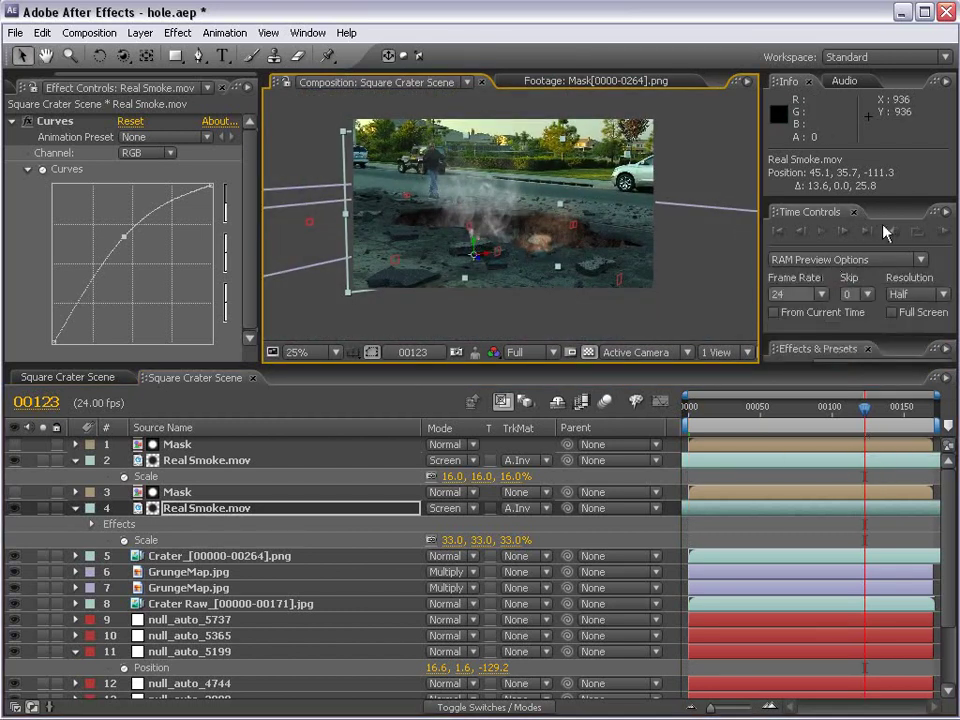
pyautogui.click(850, 294)
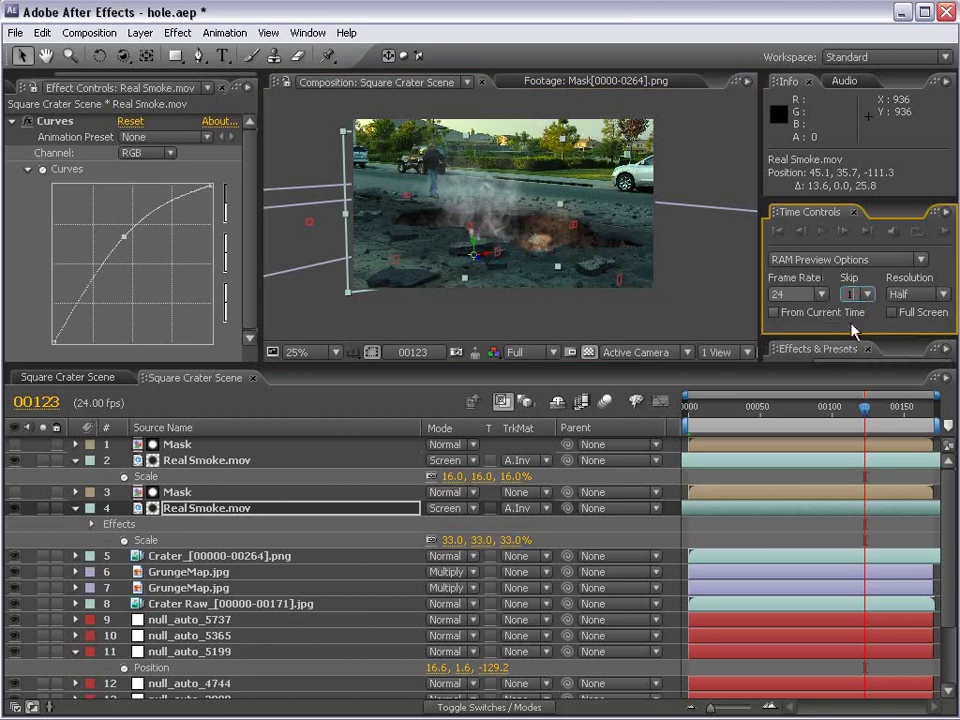
pyautogui.click(825, 310)
# - RAM-preview the composite in a full-window viewer, then restore the layout at frame 39
pyautogui.click(754, 482)
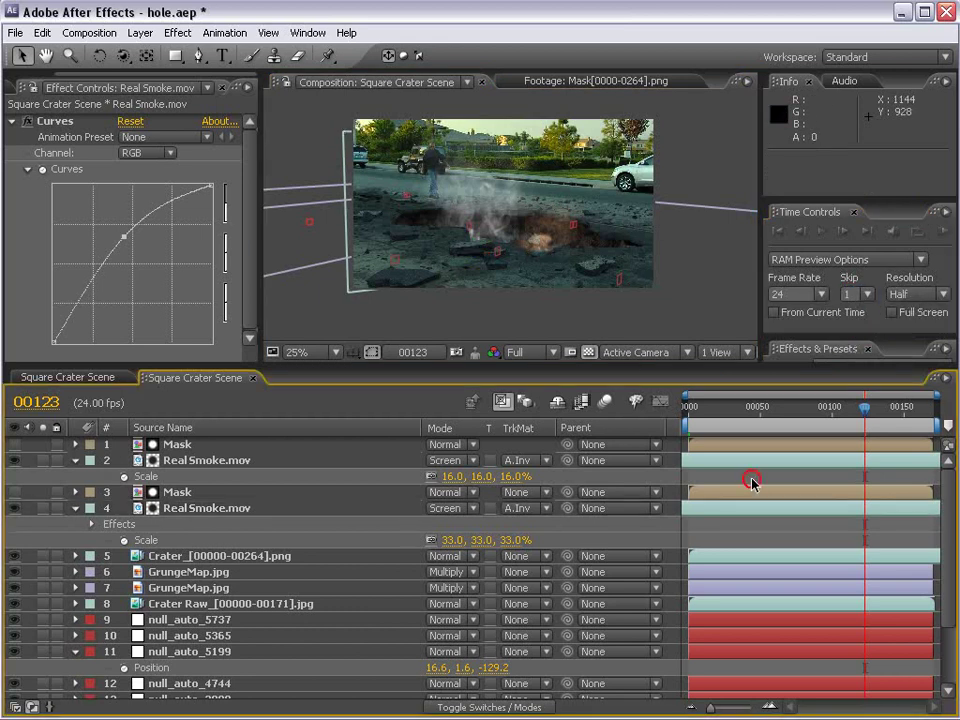
pyautogui.press('KP_0')
pyautogui.press('`')
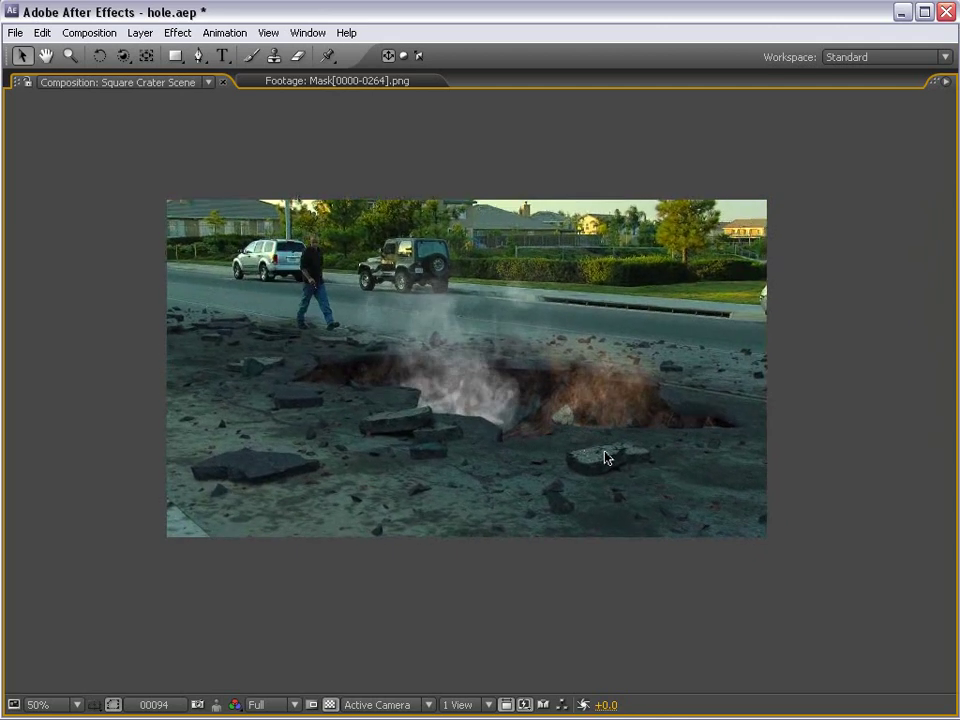
pyautogui.click(469, 225)
pyautogui.press('KP_0')
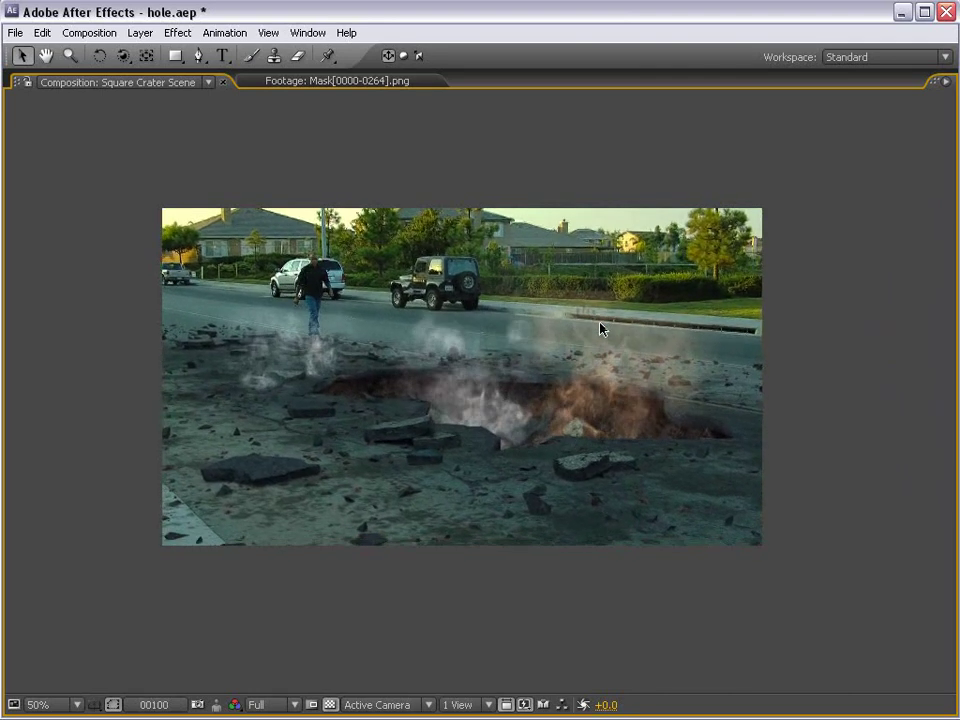
pyautogui.click(514, 328)
pyautogui.press('`')
pyautogui.moveTo(712, 426); pyautogui.dragTo(746, 424)
# - Collapse all layer properties and bring up the Project panel showing Real Smoke.mov used 5 times
pyautogui.hotkey('ctrl', 'a')
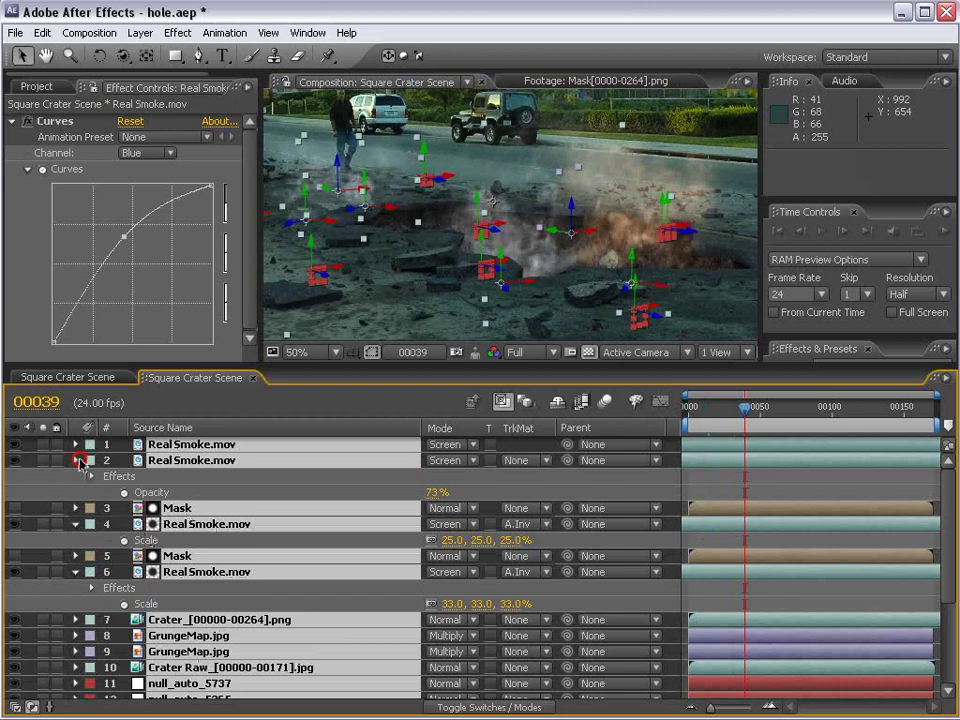
pyautogui.click(76, 460)
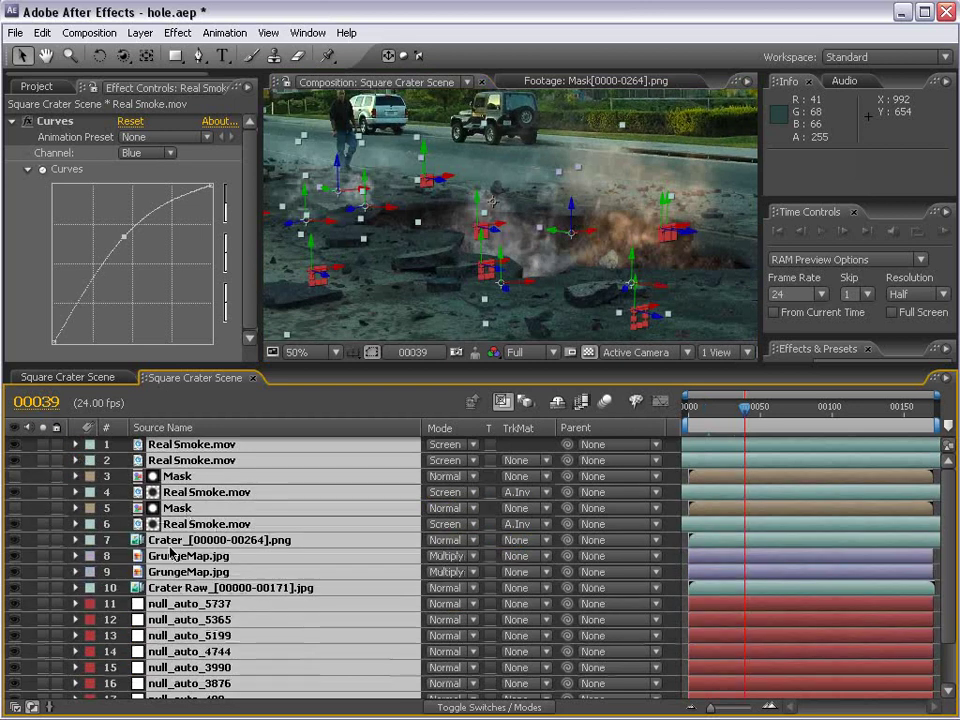
pyautogui.click(247, 450)
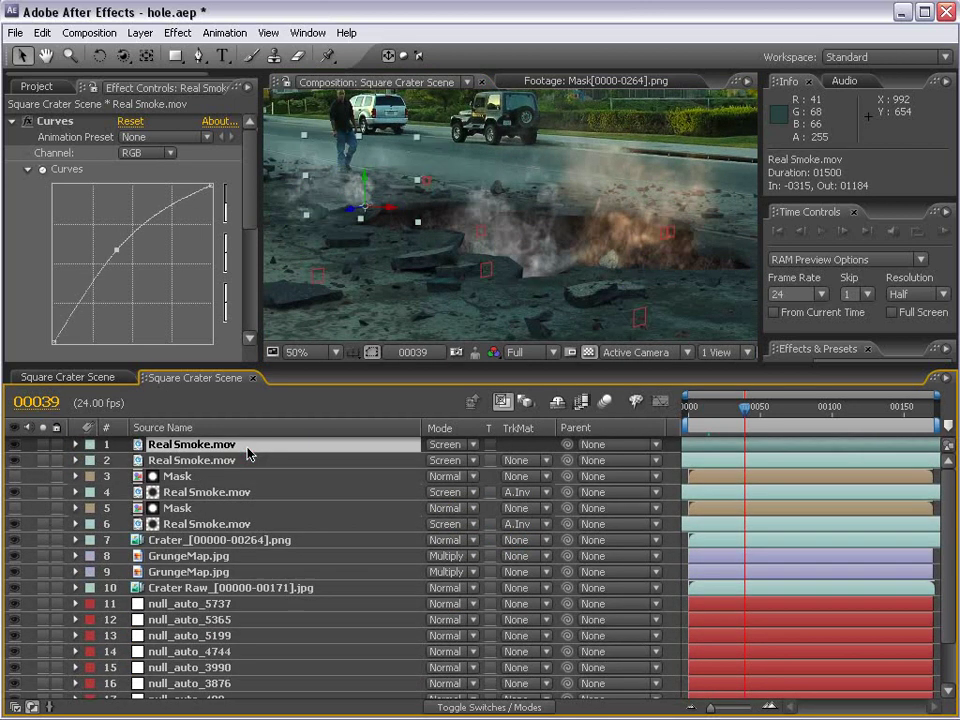
pyautogui.click(34, 88)
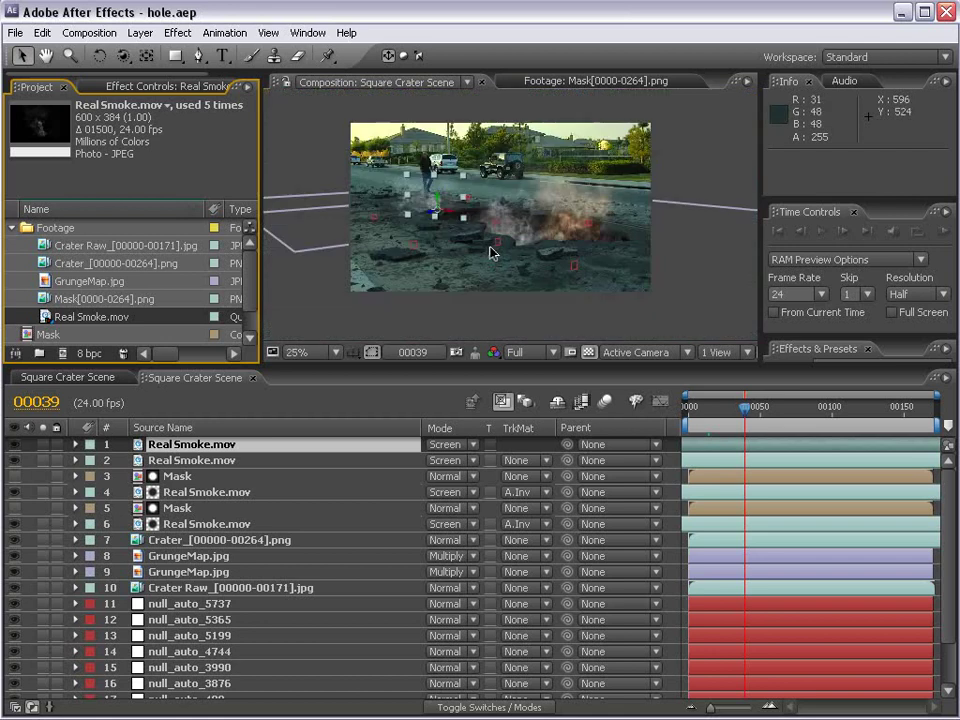
pyautogui.click(576, 241)
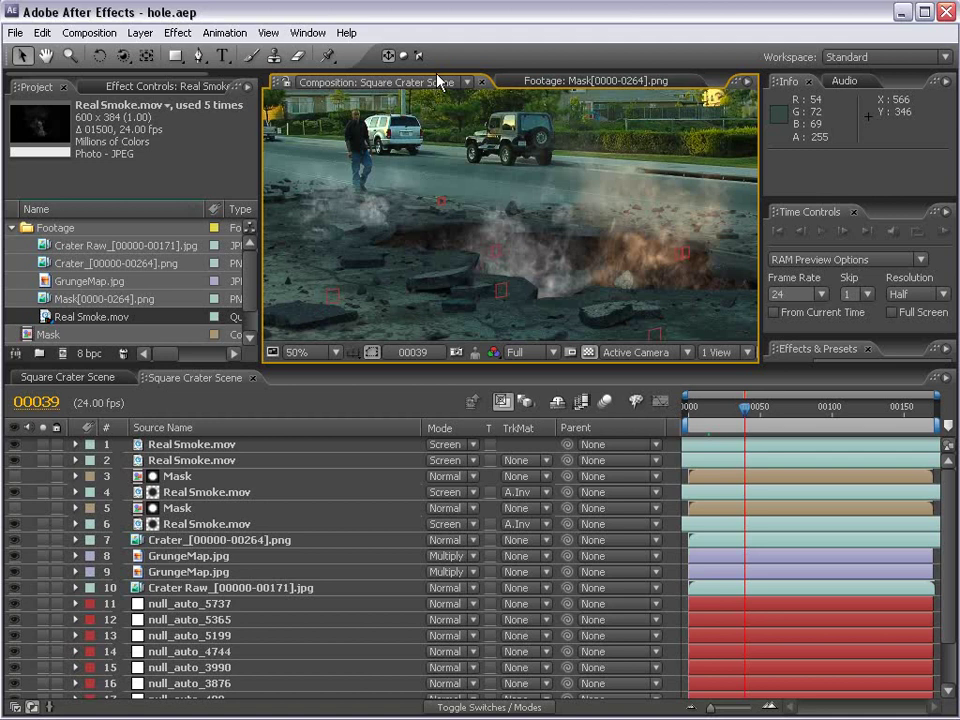
pyautogui.hotkey('alt', 'Tab')
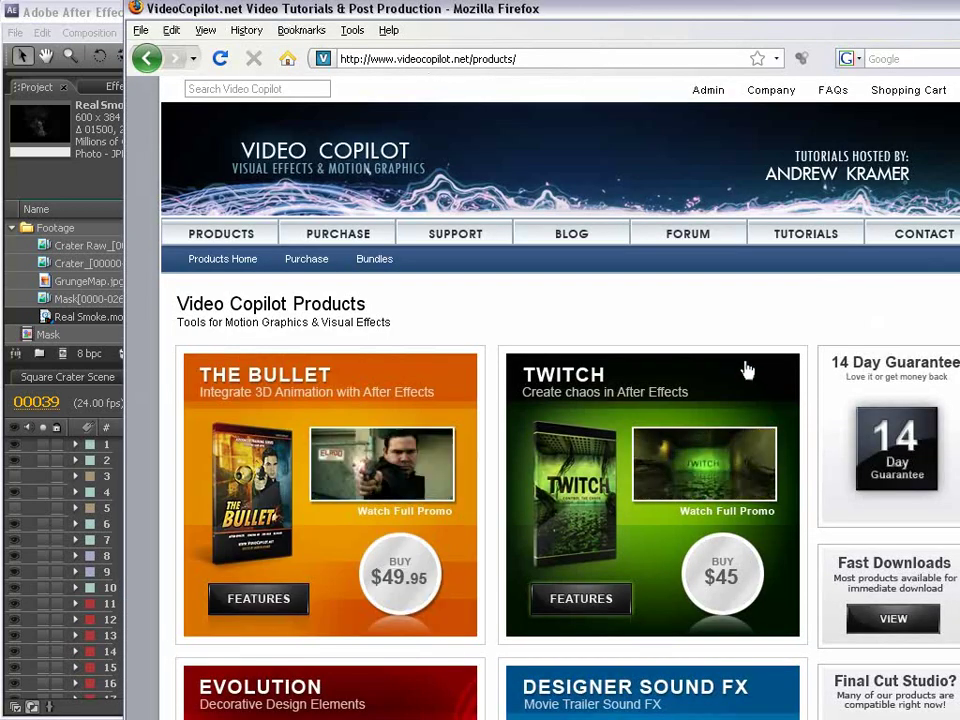
pyautogui.scroll(-3, 755, 350)
pyautogui.scroll(-5, 521, 448)
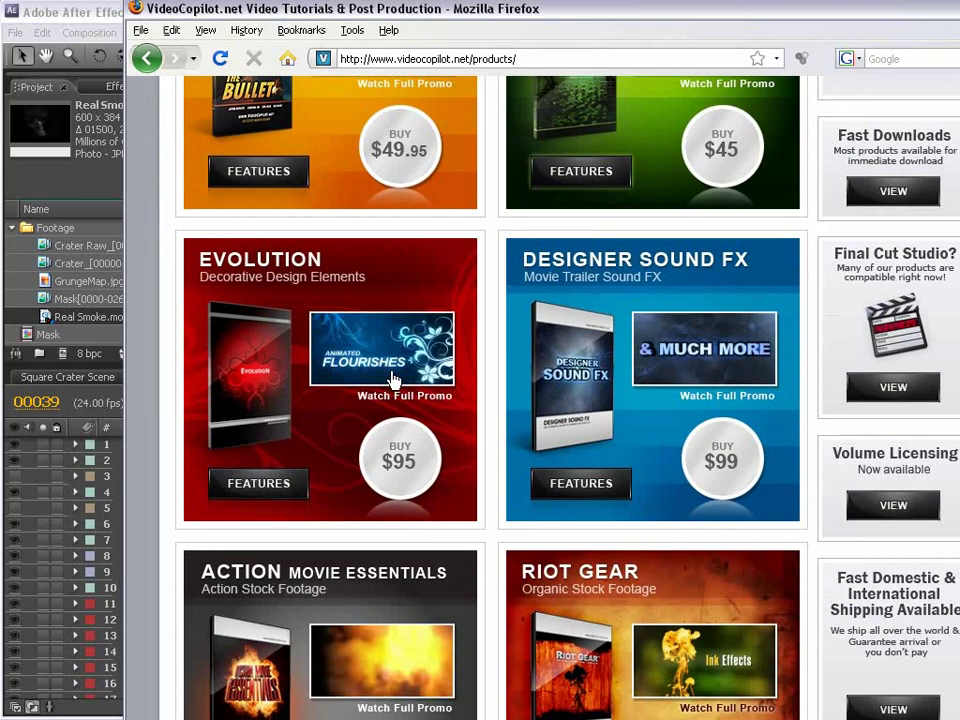
pyautogui.scroll(-2, 630, 385)
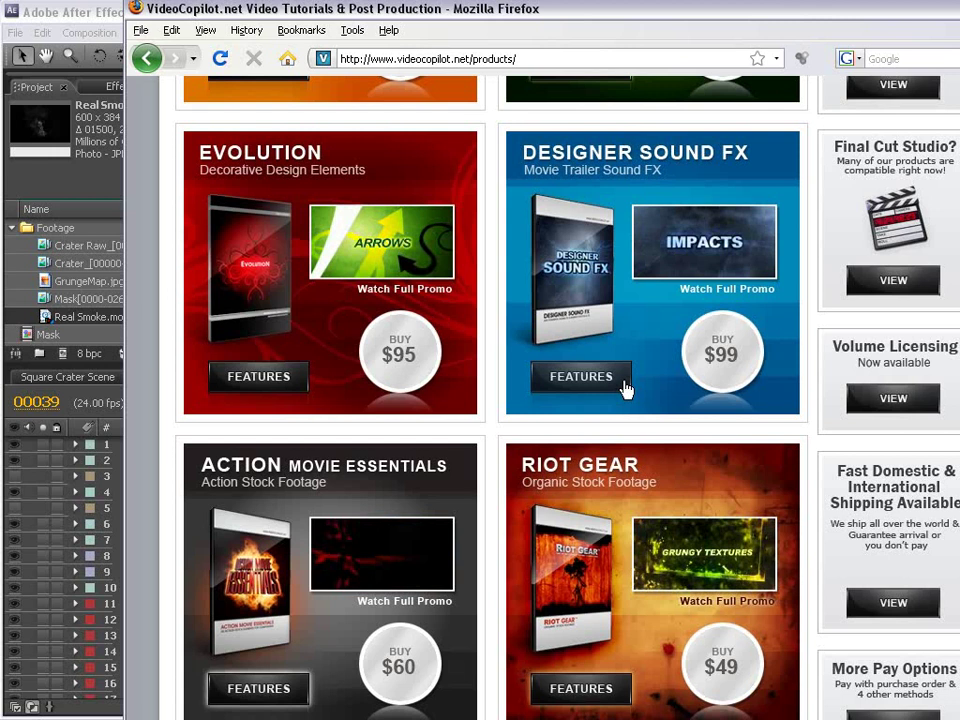
pyautogui.scroll(5, 615, 384)
pyautogui.scroll(4, 657, 400)
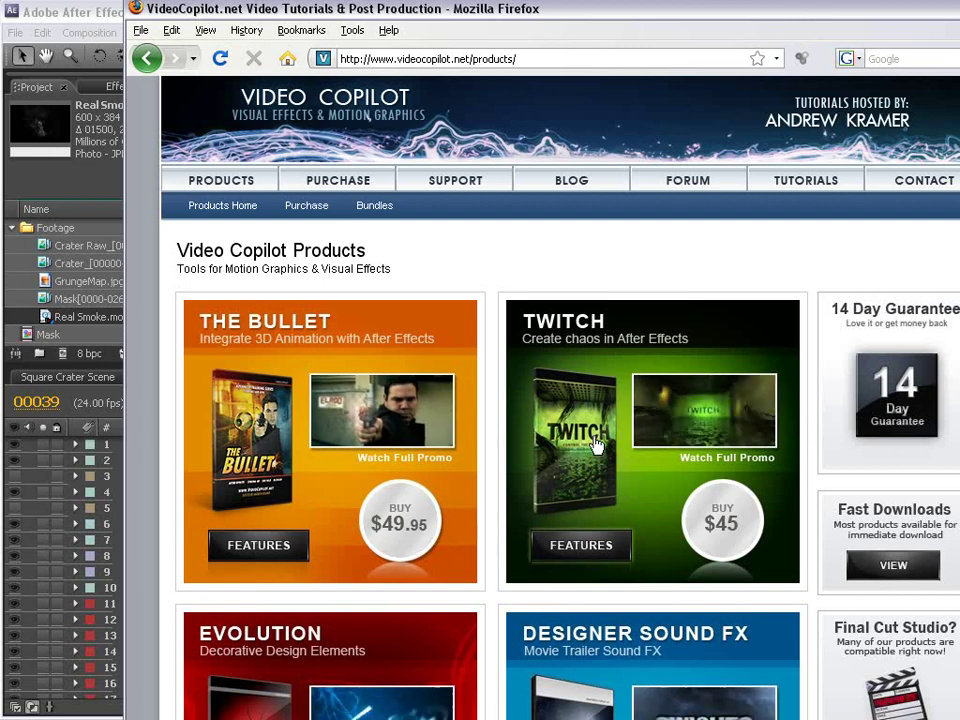
pyautogui.moveTo(592, 6); pyautogui.dragTo(545, 7)
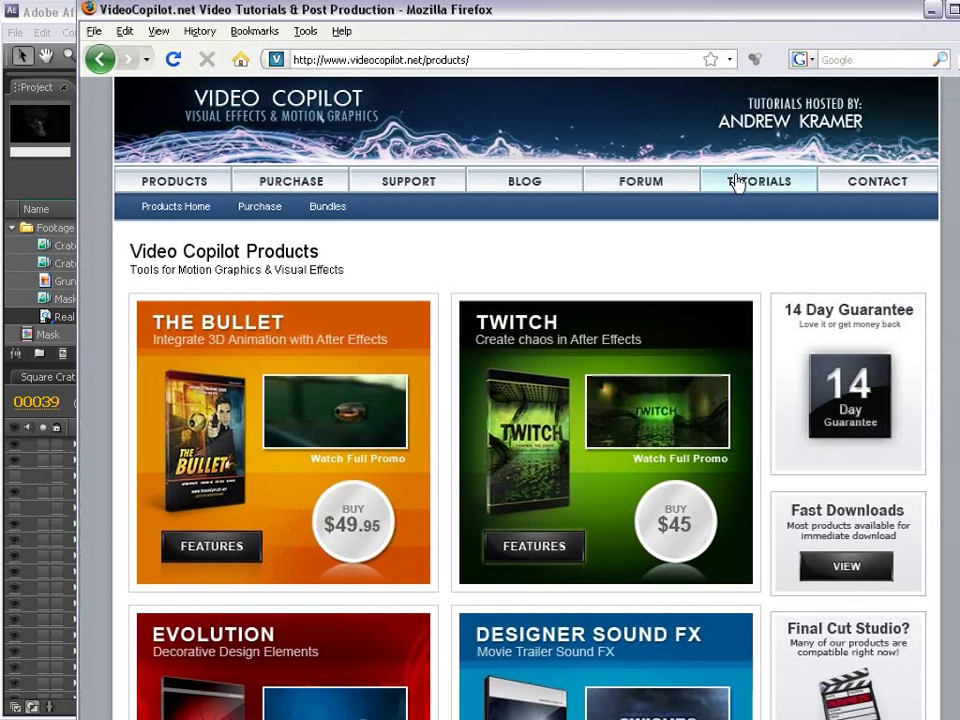
pyautogui.click(738, 181)
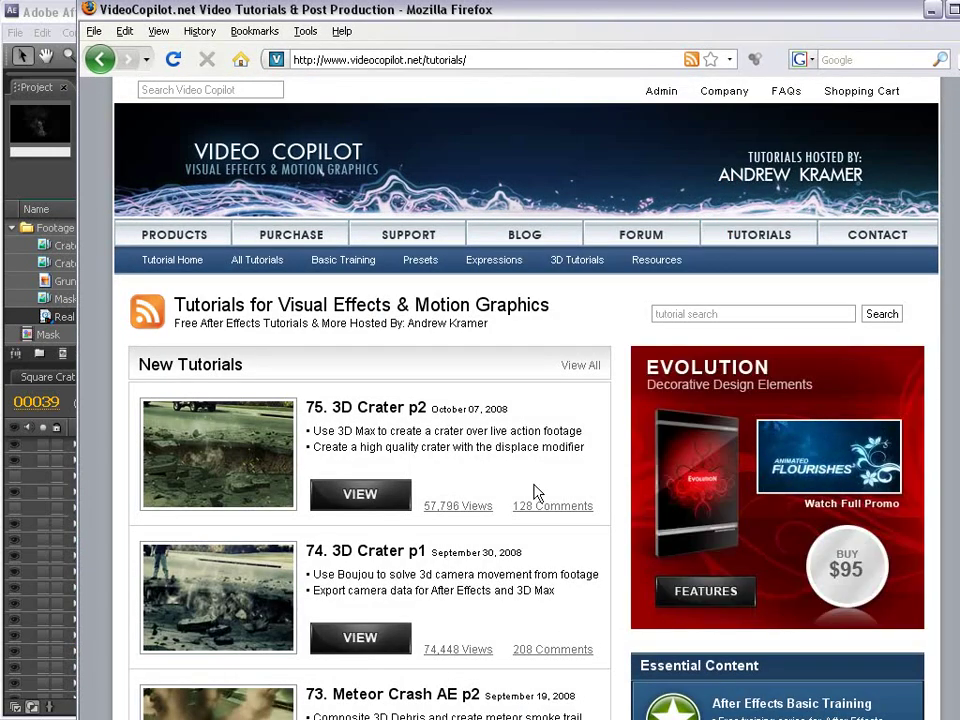
pyautogui.scroll(-5, 536, 493)
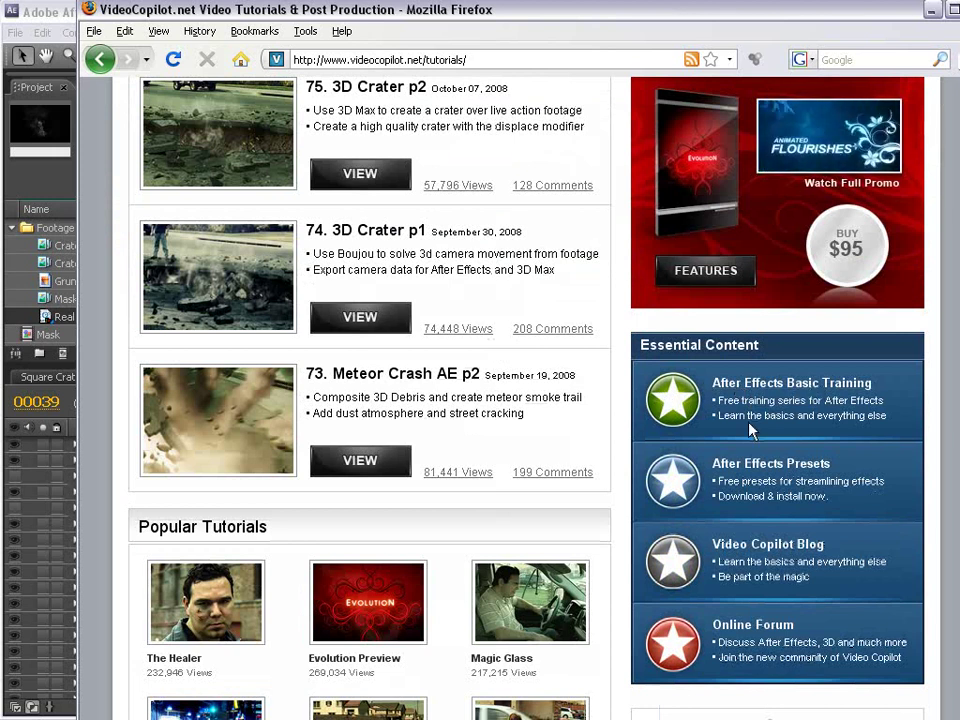
pyautogui.scroll(4, 722, 416)
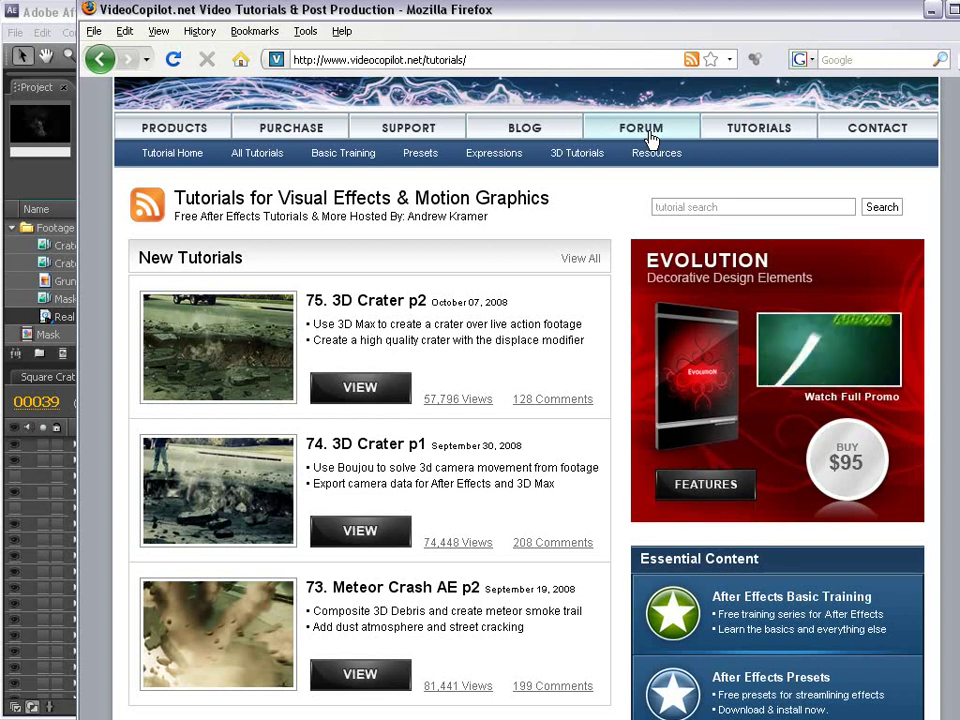
pyautogui.scroll(2, 568, 311)
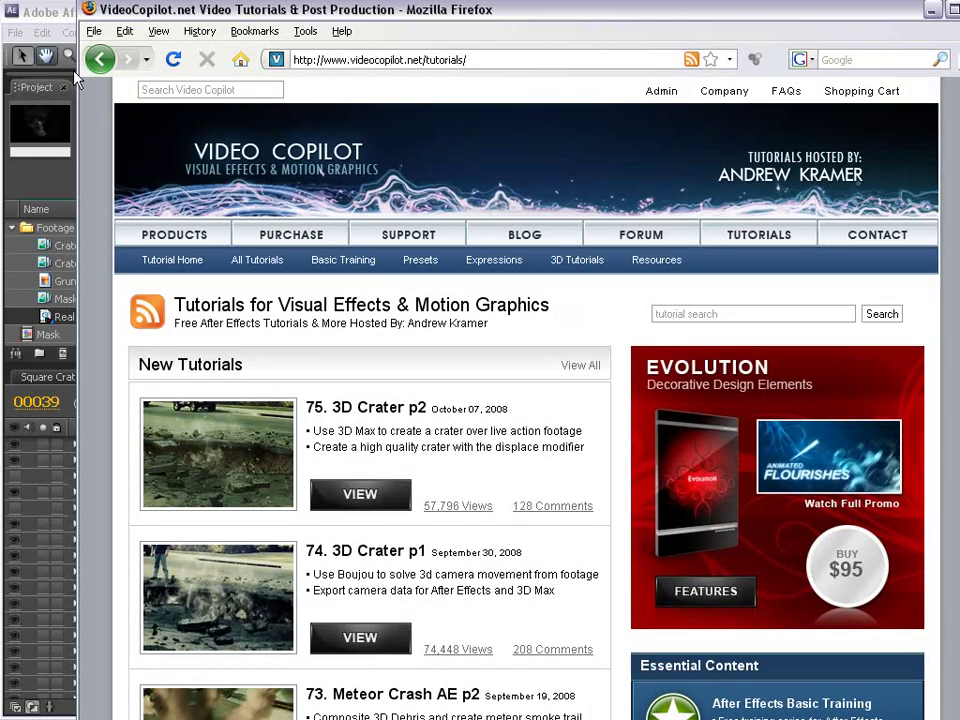
pyautogui.click(55, 52)
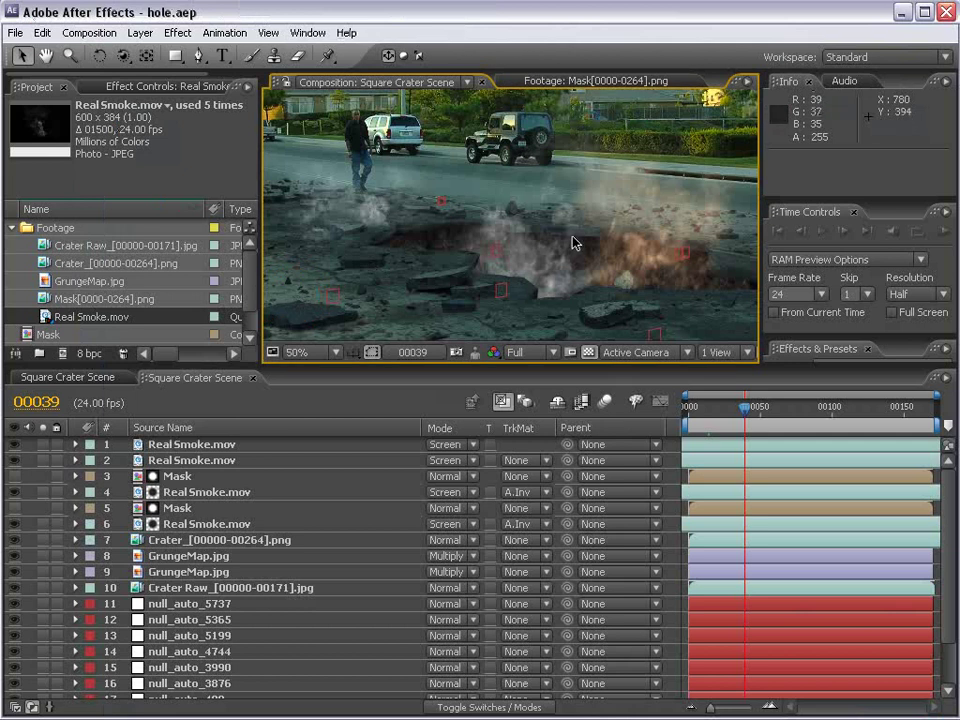